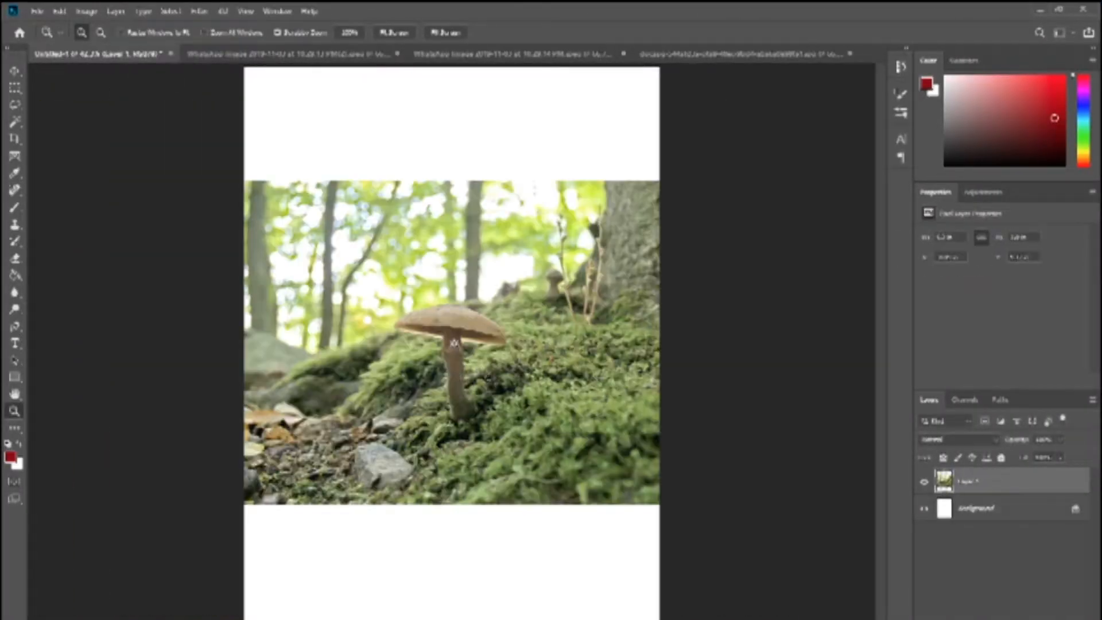
Enlarge the mushroom photo past the canvas width and reposition it with the mushroom slightly off-centre.
left_click_drag(454, 343, 482, 350)
key("ctrl+t")
left_click_drag(669, 186, 817, 70)
left_click_drag(562, 322, 543, 377)
key("Return")
key("z")
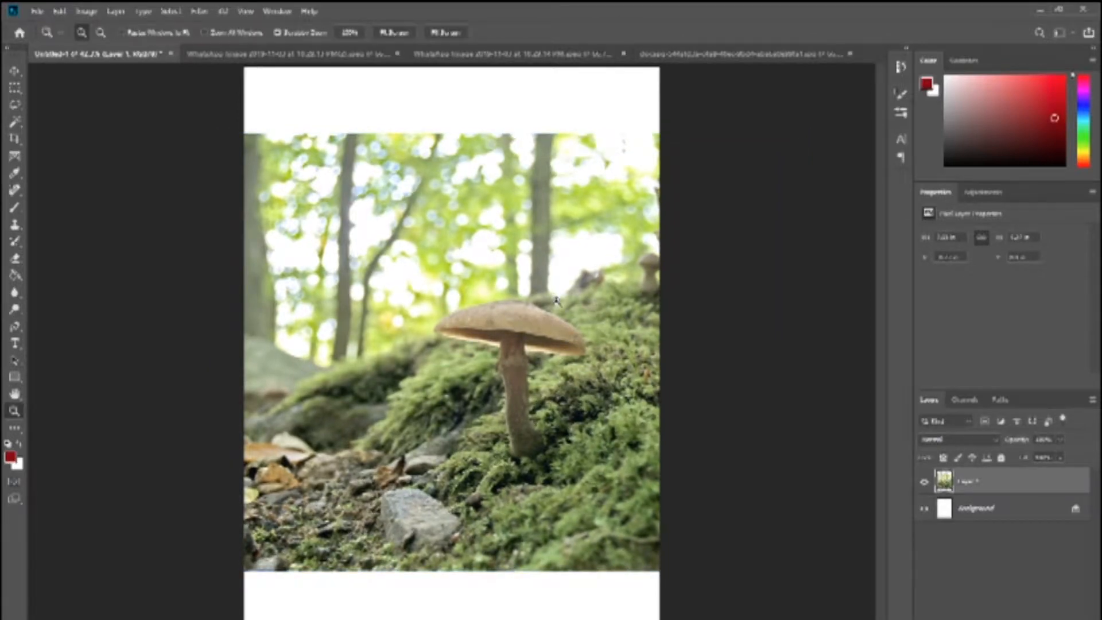
Duplicate the mushroom photo layer and trace a closed Pen path around the mushroom, mossy slope and foreground stones.
key("ctrl+j")
left_click(14, 326)
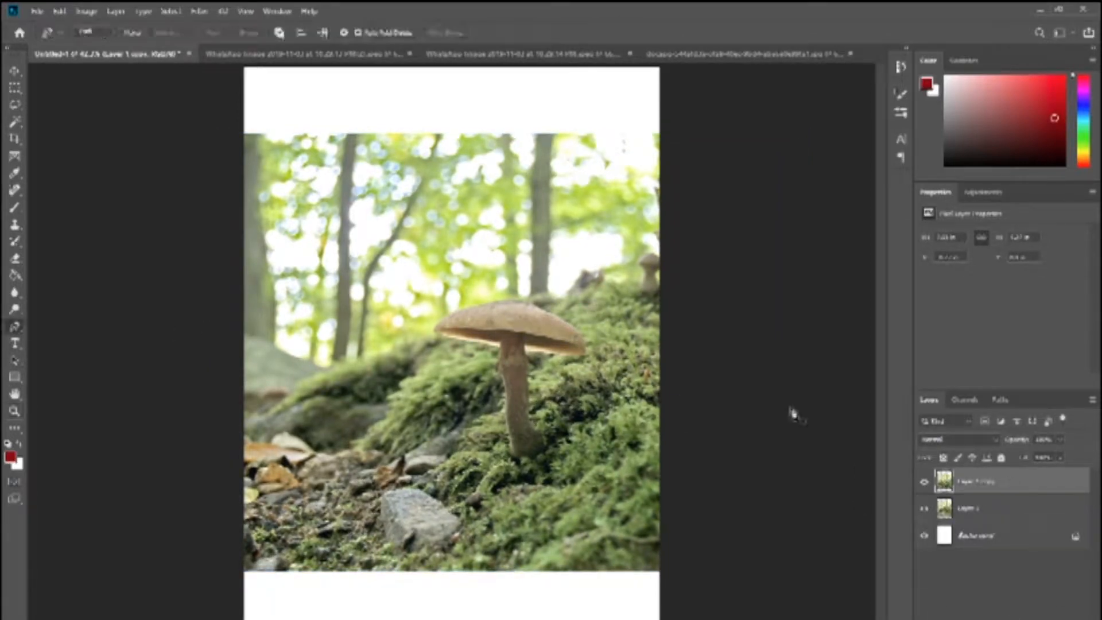
left_click(241, 421)
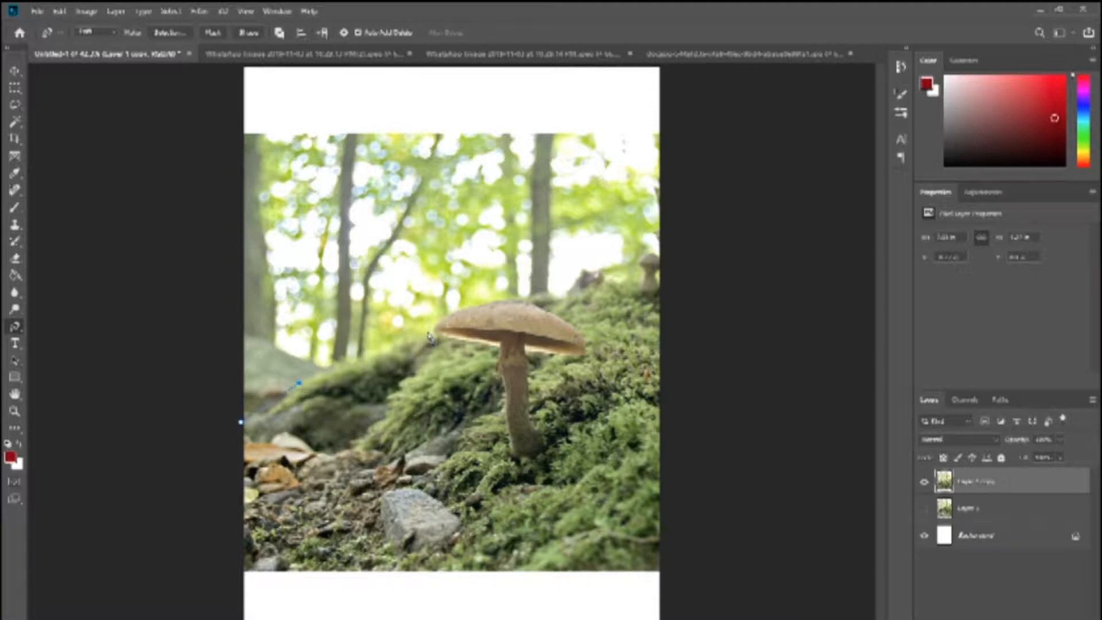
key("Escape")
left_click(241, 476)
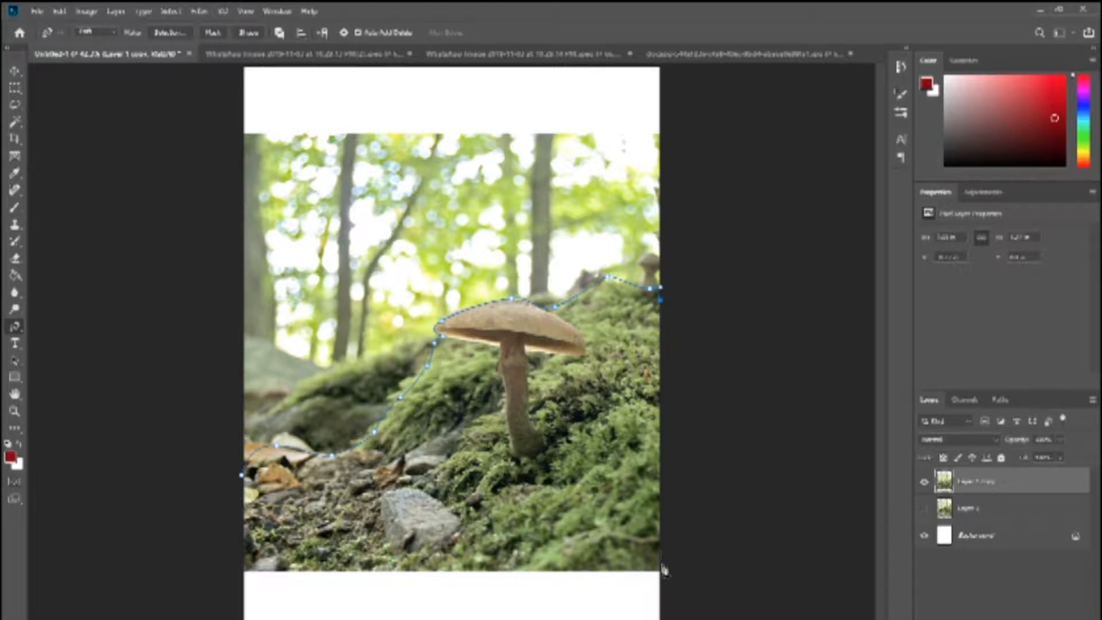
left_click(247, 571)
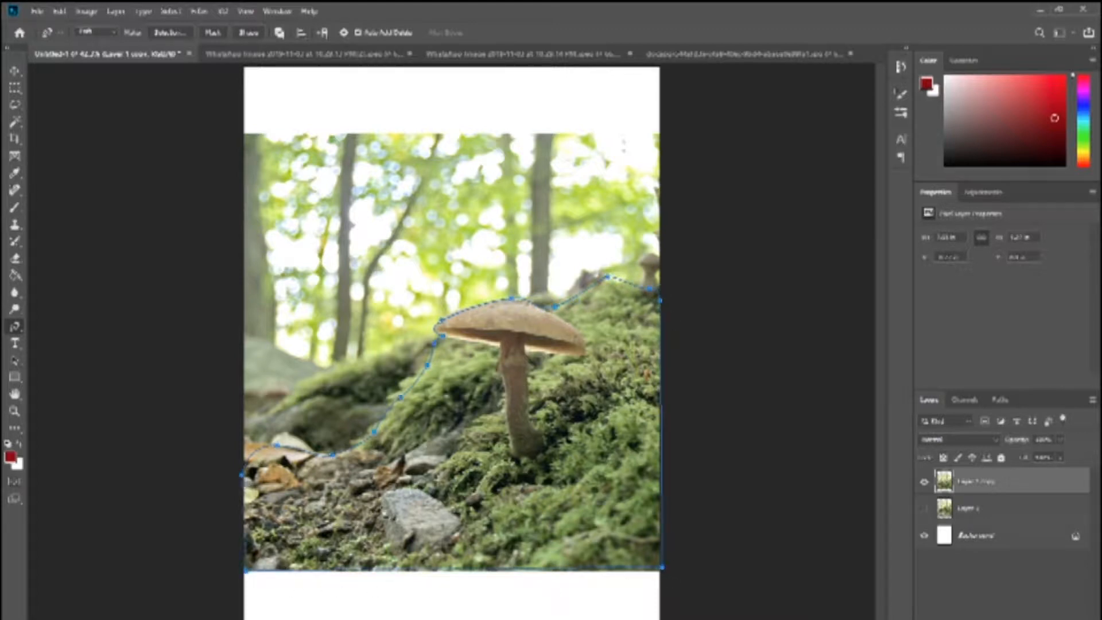
Turn the path into a selection, mask the duplicate layer with it and show the original photo layer again.
key("ctrl+Return")
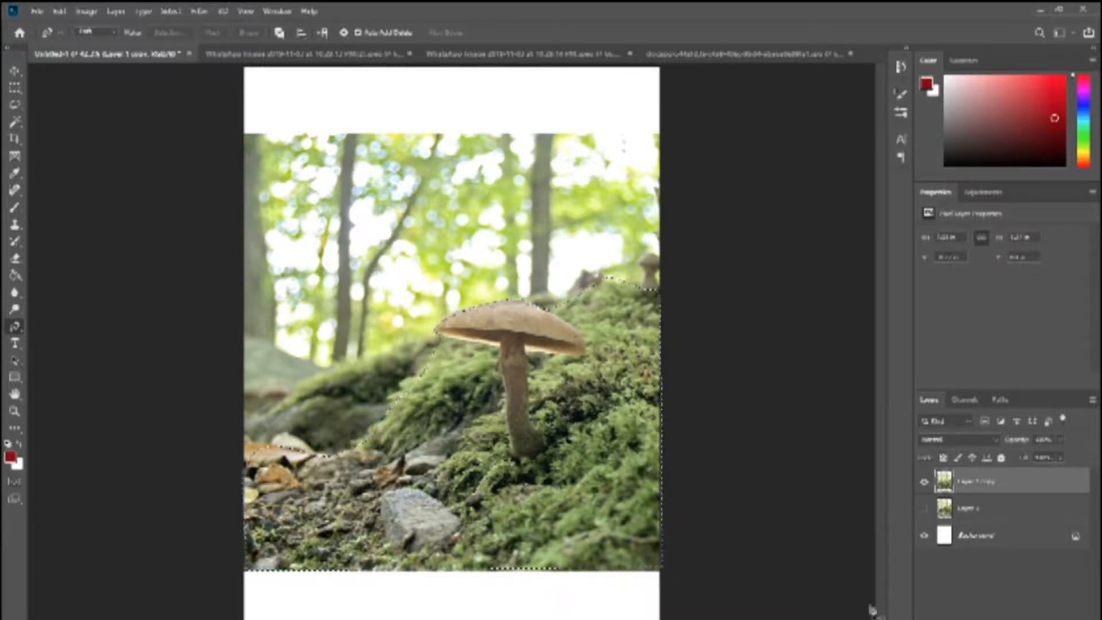
left_click(1001, 619)
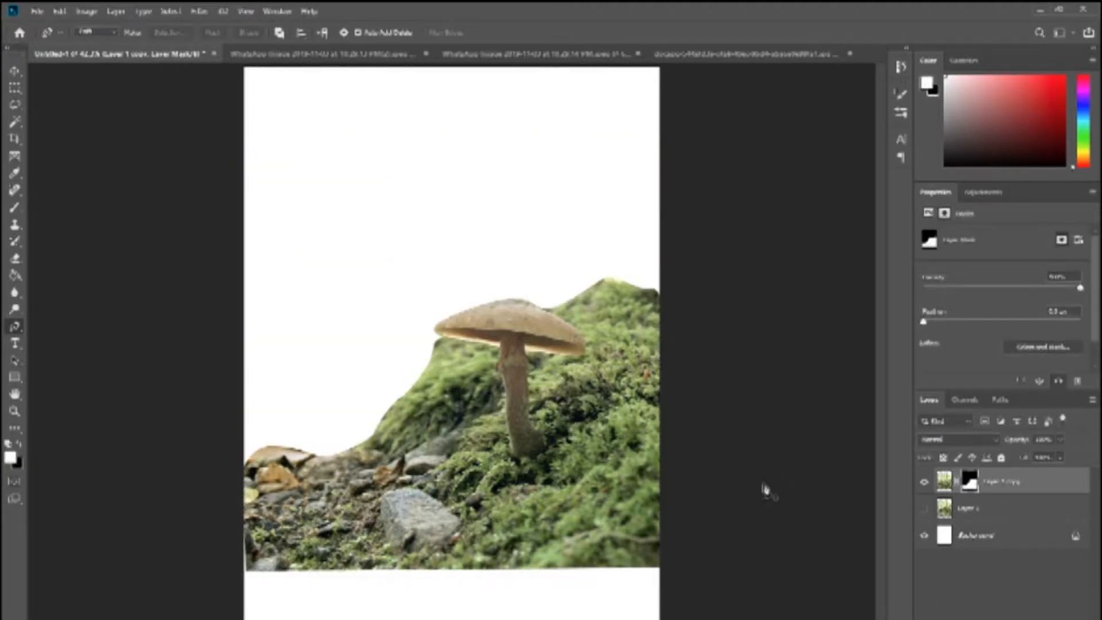
left_click(923, 510)
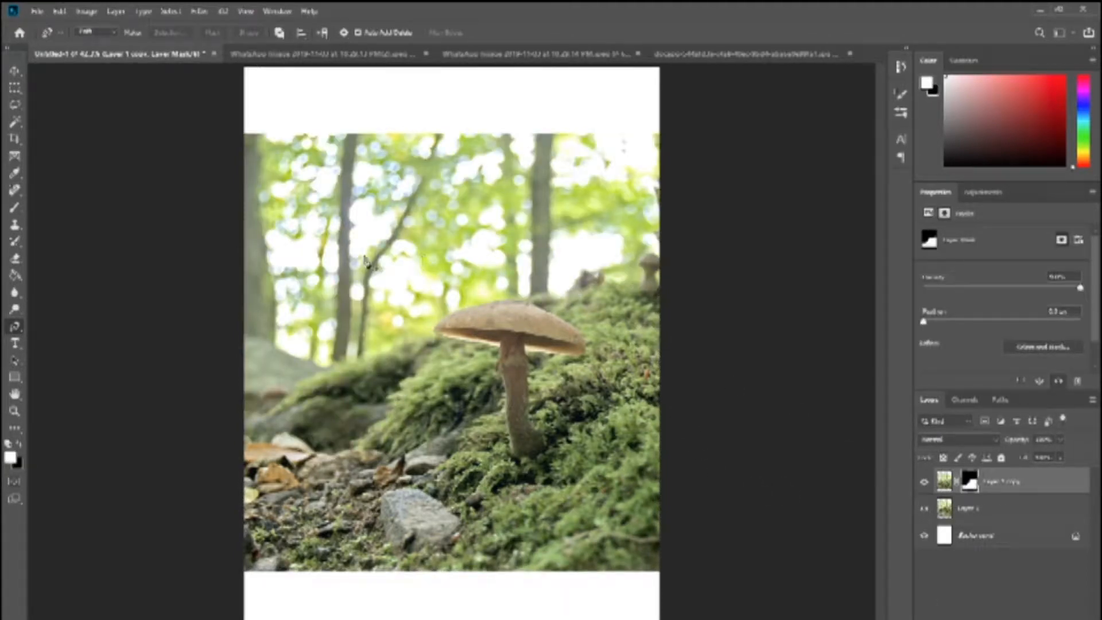
Open the sunlit dark forest image from the poster folder.
left_click(37, 12)
left_click(46, 33)
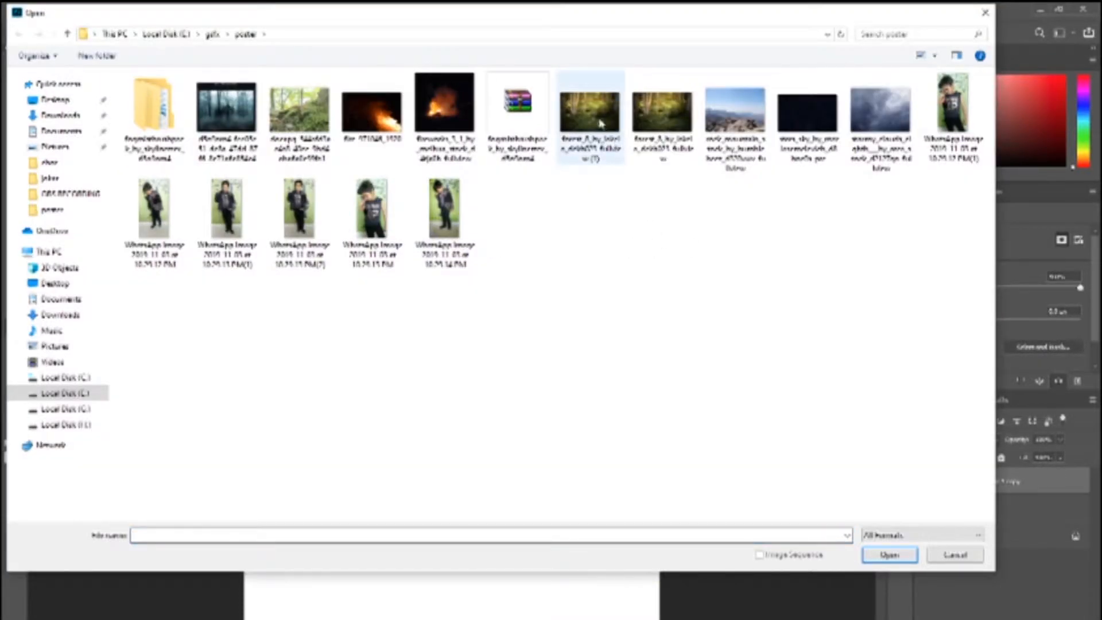
double_click(662, 112)
key("z")
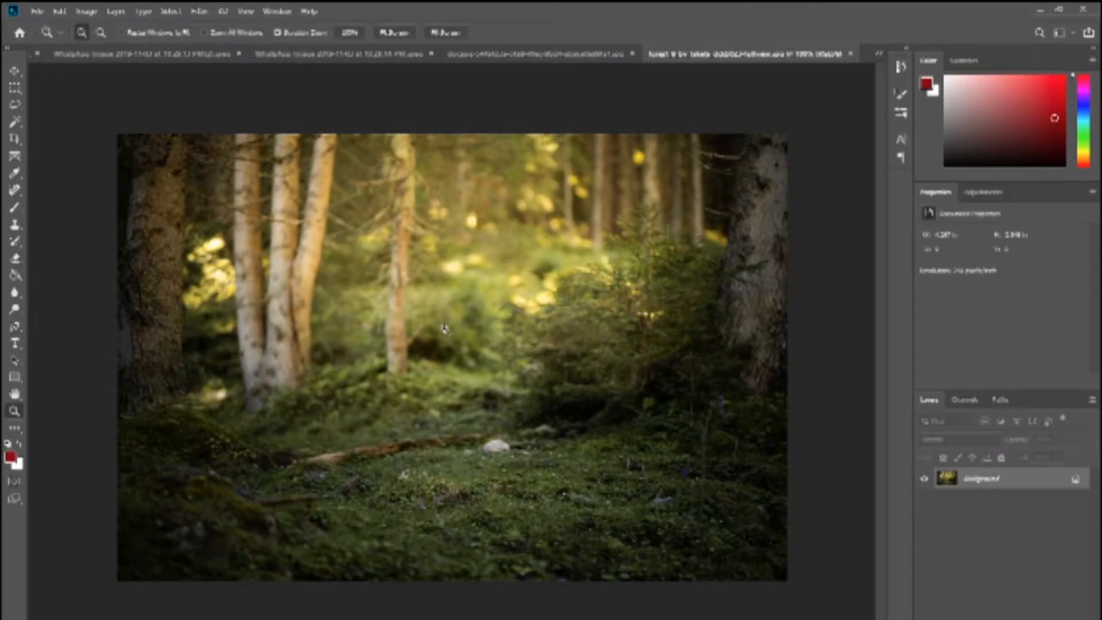
Bring the forest image into the poster document, enlarge it across the canvas and place it beneath the masked mushroom layer.
left_click(33, 55)
left_click_drag(32, 56, 363, 148)
key("ctrl+t")
left_click_drag(492, 238, 724, 475)
key("Return")
left_click_drag(1010, 492, 1008, 525)
mouse_move(600, 197)
left_mouse_down()
mouse_move(608, 222)
mouse_move(606, 211)
left_mouse_up()
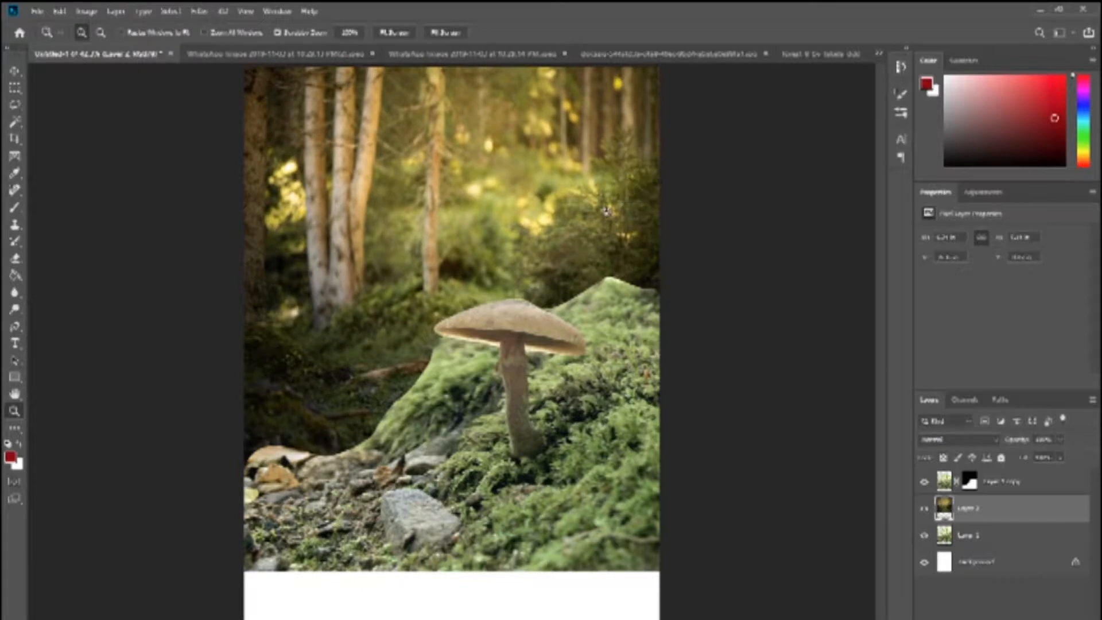
Move the original mushroom photo layer directly above the forest layer and add a layer mask to it.
left_click_drag(954, 541, 956, 545)
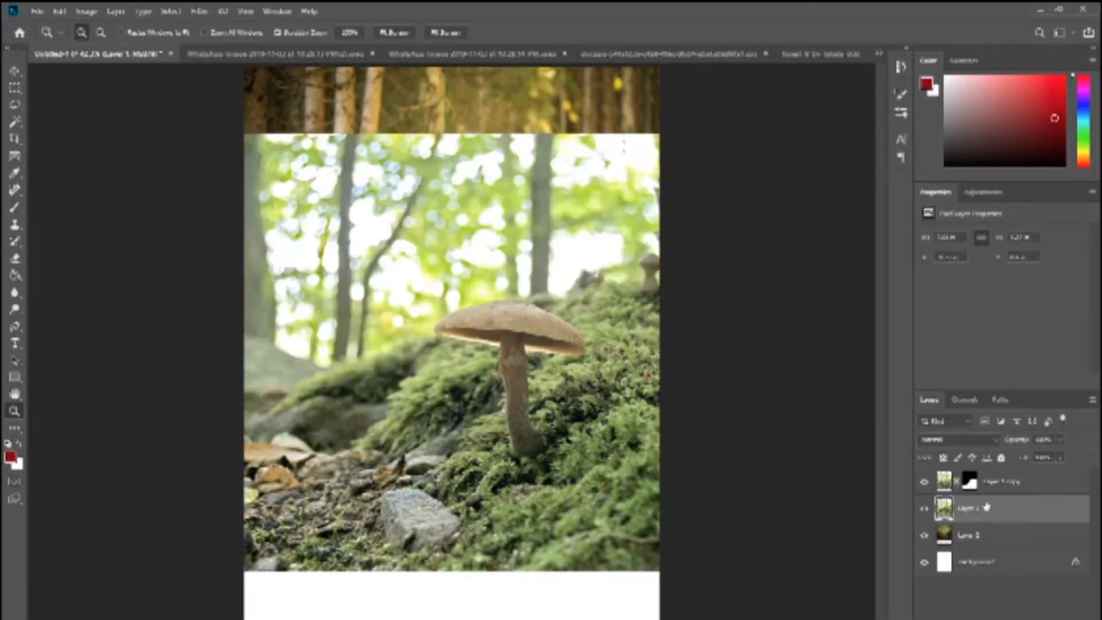
left_click(995, 618)
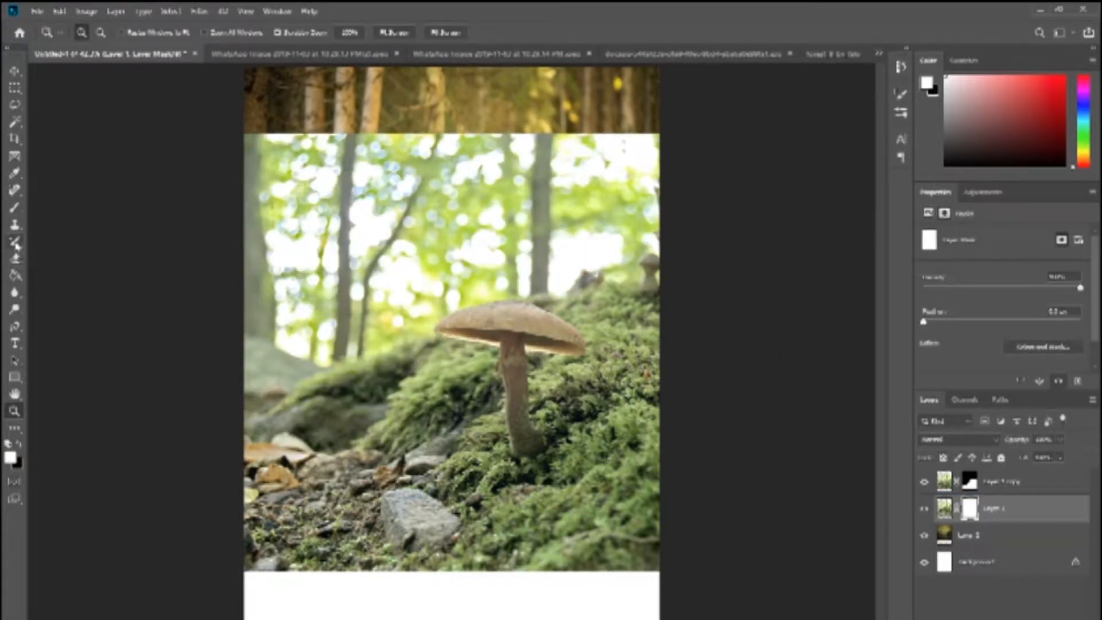
Paint black on the photo's mask with a much larger brush to hide its bright woodland and reveal the forest.
left_click(15, 207)
key("bracketright")
key("bracketright")
key("bracketright")
key("bracketright")
key("bracketright")
key("bracketright")
key("bracketright")
key("bracketright")
key("bracketright")
key("bracketright")
key("bracketright")
key("bracketright")
key("x")
mouse_move(296, 144)
left_mouse_down()
mouse_move(230, 153)
mouse_move(294, 131)
mouse_move(677, 147)
mouse_move(563, 179)
mouse_move(486, 230)
mouse_move(380, 164)
mouse_move(266, 220)
mouse_move(374, 223)
mouse_move(274, 256)
left_mouse_up()
mouse_move(351, 156)
left_mouse_down()
mouse_move(631, 152)
mouse_move(644, 219)
mouse_move(588, 245)
mouse_move(473, 249)
mouse_move(229, 394)
mouse_move(328, 308)
mouse_move(327, 349)
mouse_move(376, 362)
mouse_move(362, 338)
mouse_move(415, 320)
mouse_move(408, 328)
mouse_move(426, 347)
mouse_move(404, 404)
mouse_move(450, 347)
left_mouse_up()
Refine the mask along the ridge behind the mushroom with a smaller, low-opacity brush to blend moss and forest.
key("x")
key("x")
key("2")
key("[")
key("[")
key("[")
key("x")
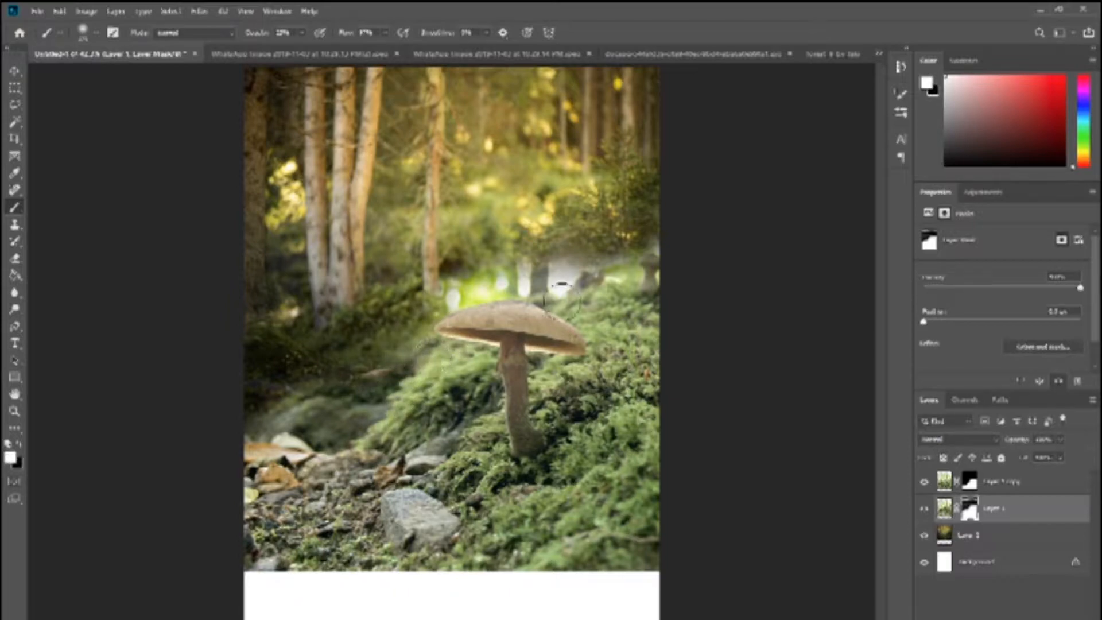
mouse_move(568, 272)
left_mouse_down()
mouse_move(664, 253)
mouse_move(623, 254)
mouse_move(558, 279)
mouse_move(659, 241)
mouse_move(523, 272)
mouse_move(498, 266)
mouse_move(558, 304)
mouse_move(584, 305)
mouse_move(554, 277)
mouse_move(621, 291)
left_mouse_up()
key("x")
key("x")
key("x")
key("x")
key("z")
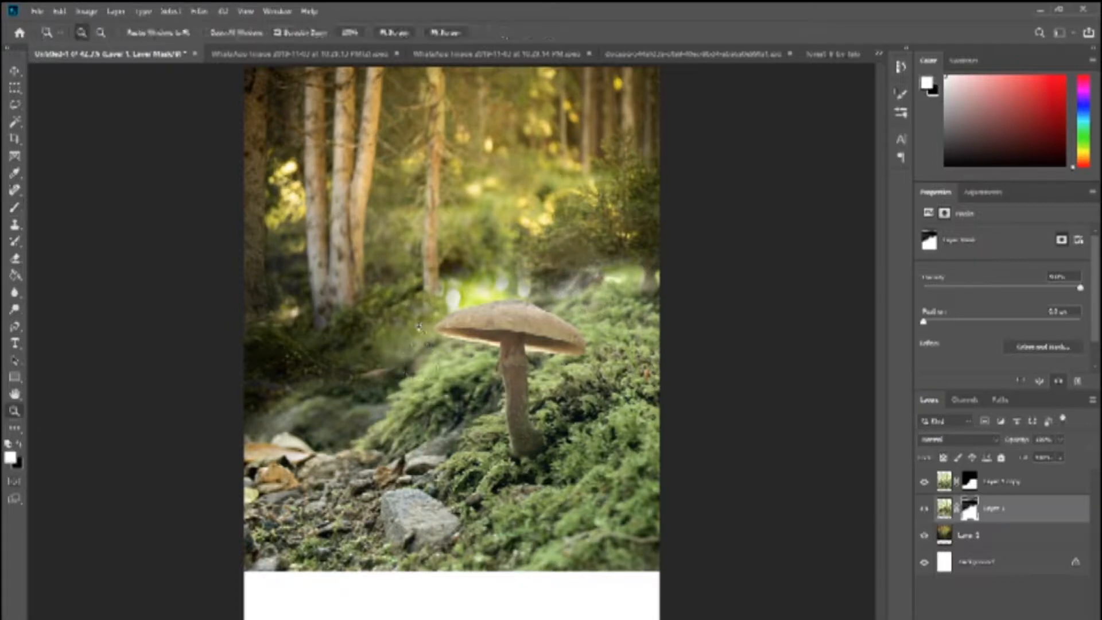
key("b")
key("x")
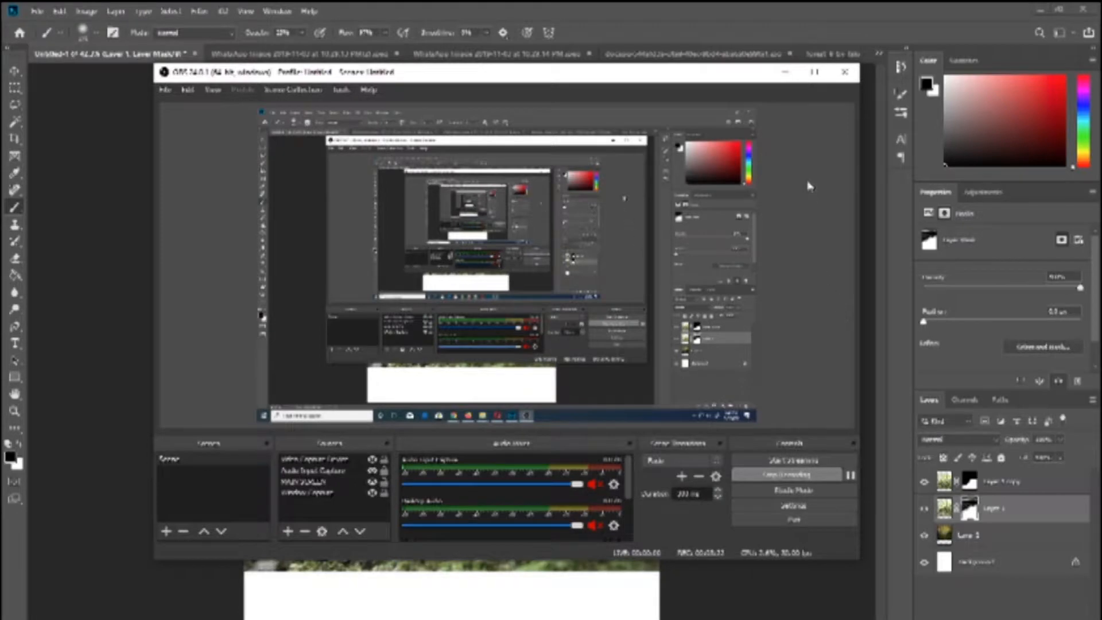
left_click(786, 72)
key("z")
left_click(506, 270, "alt")
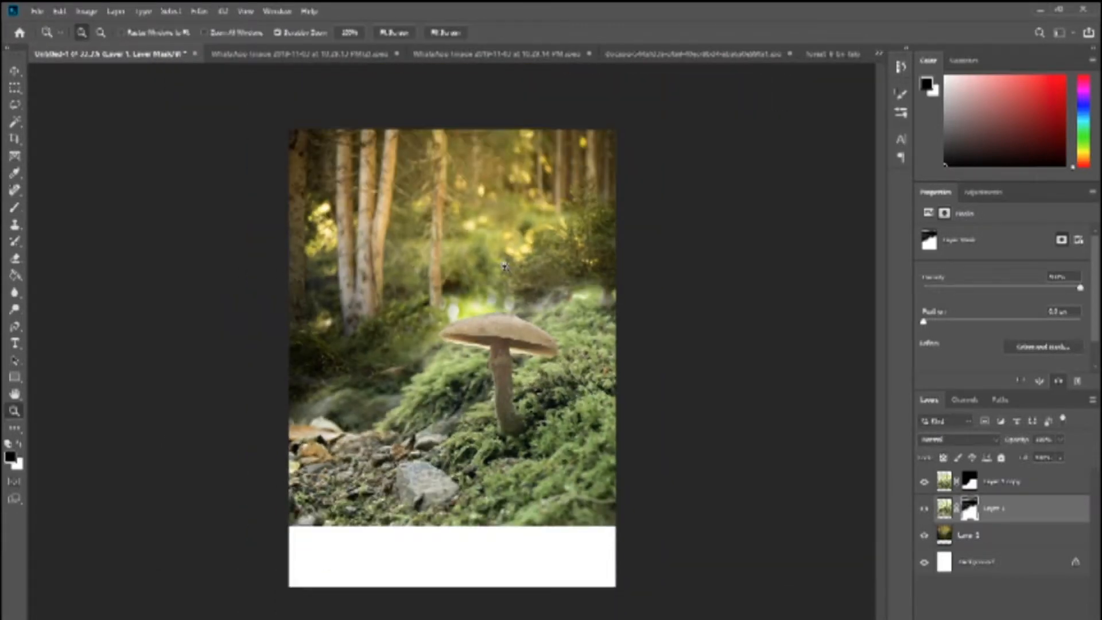
left_click(505, 269)
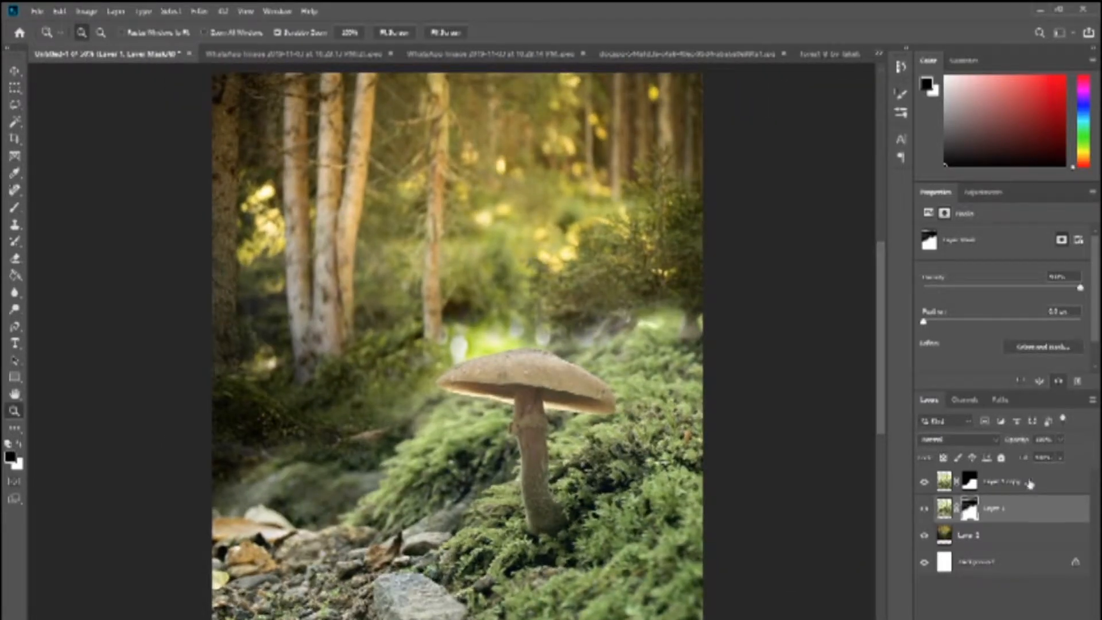
Group the two masked mushroom layers and name the group "bg".
left_click(1029, 484, "shift")
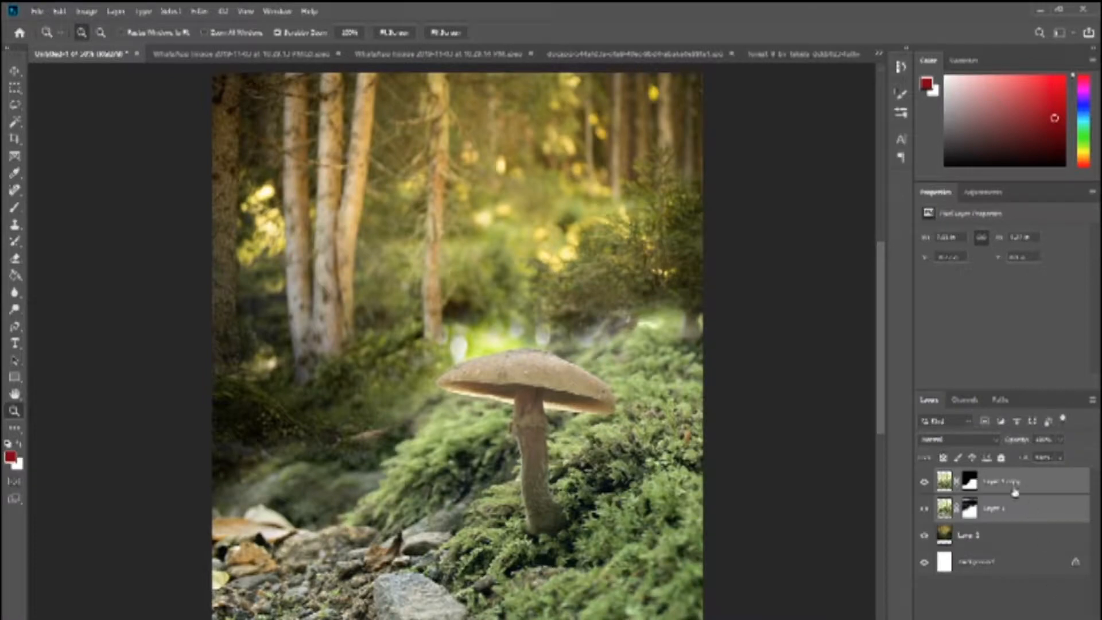
key("ctrl+g")
double_click(974, 477)
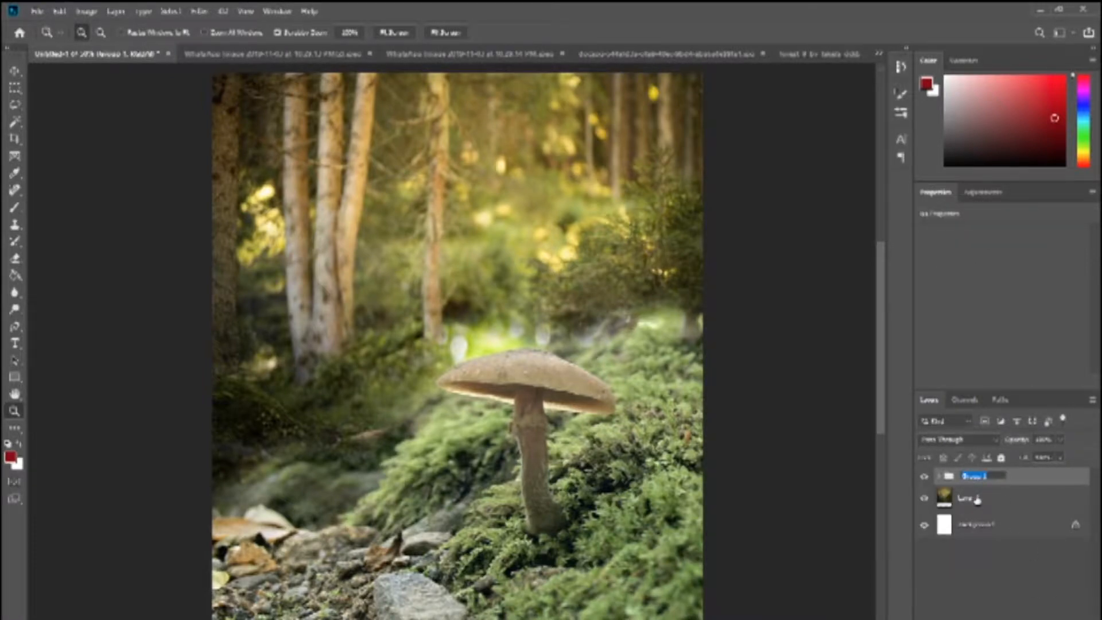
type("Lo")
key("Return")
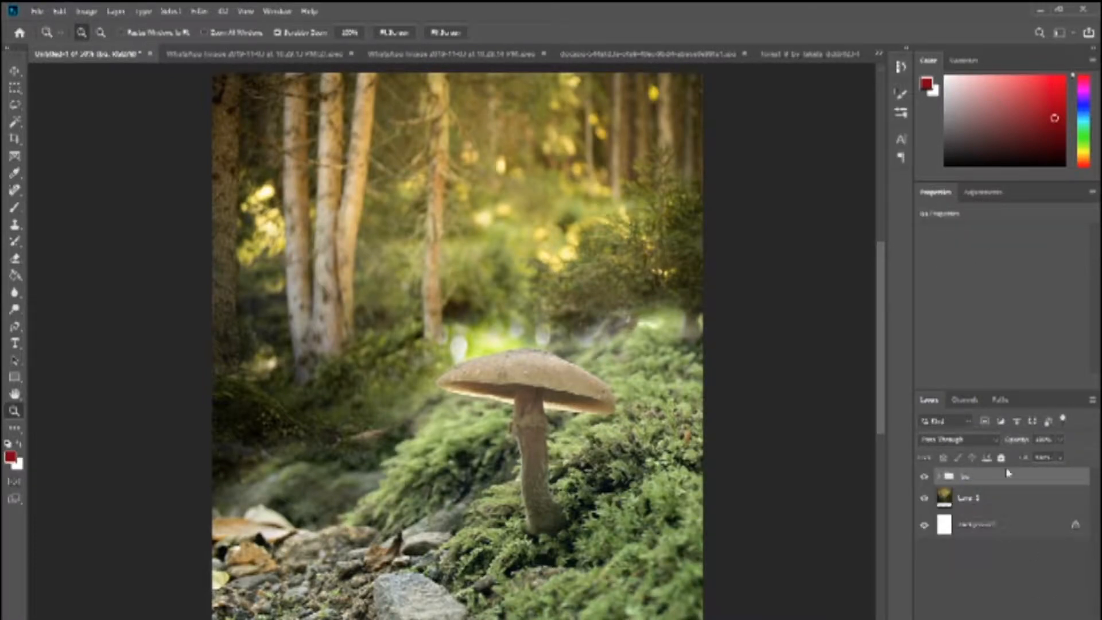
Add a Brightness/Contrast adjustment above the bg group, lowering brightness and slightly raising contrast.
left_click(1008, 618)
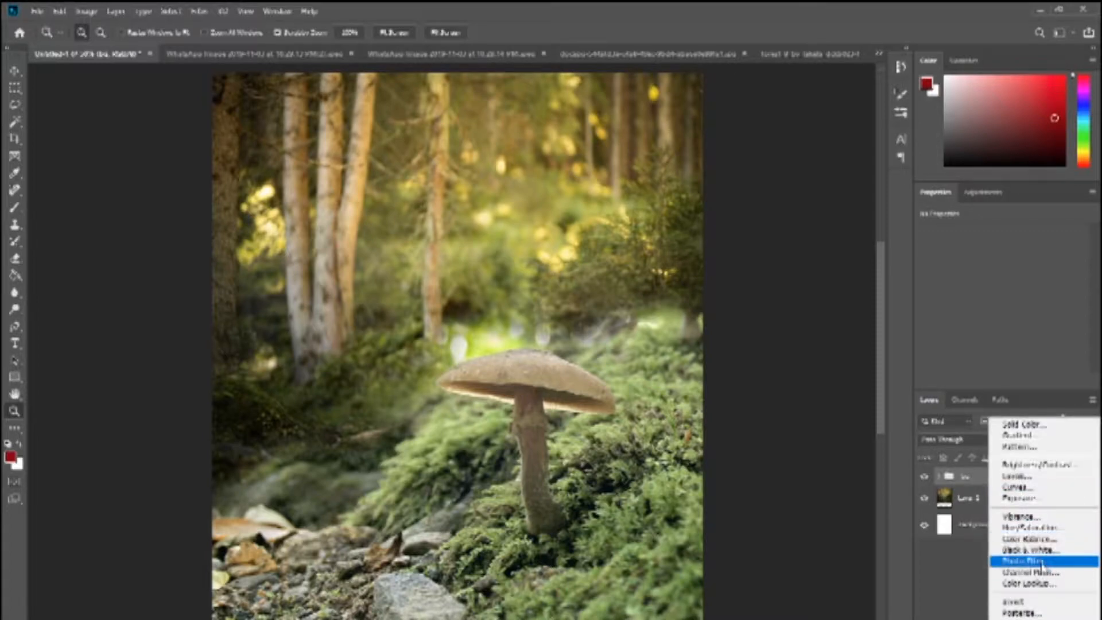
left_click(1033, 464)
left_click_drag(1002, 275, 981, 281)
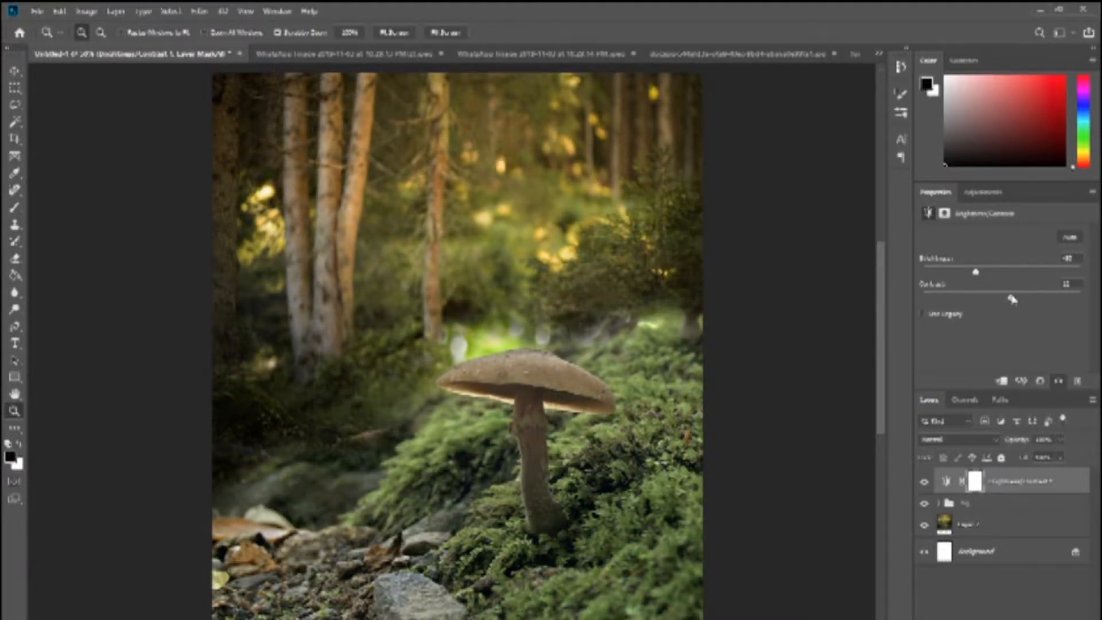
Add a Hue/Saturation adjustment layer on top and strongly reduce the saturation of the whole scene.
left_click(1008, 619)
left_click(1030, 533)
left_click_drag(1002, 313, 970, 316)
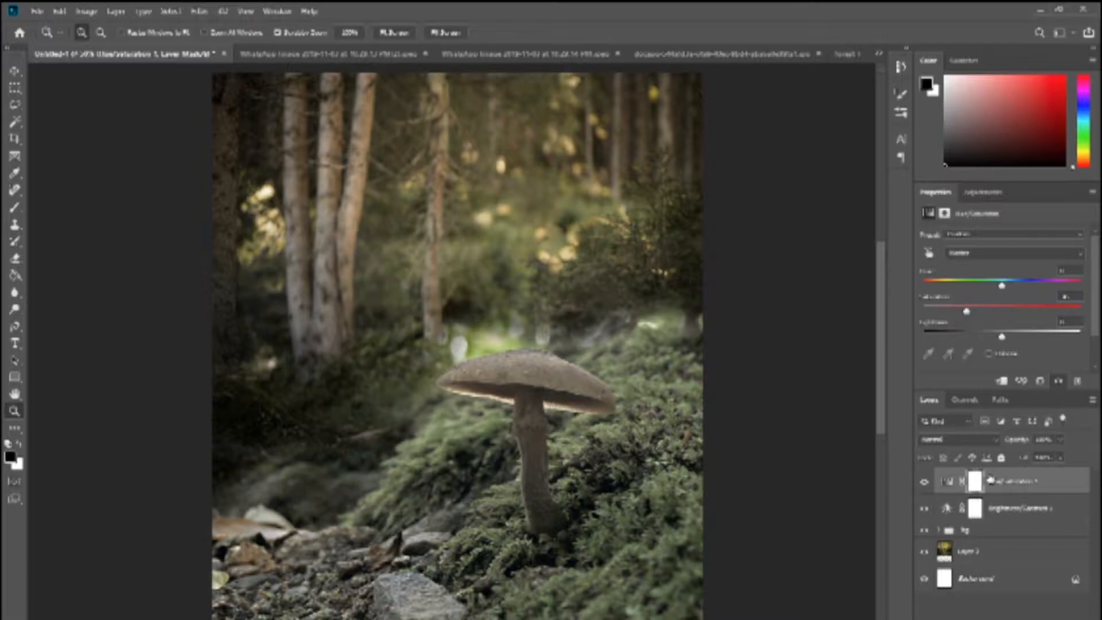
Try clipping the Hue/Saturation and Brightness/Contrast adjustments to the layers beneath them.
left_click(1001, 380)
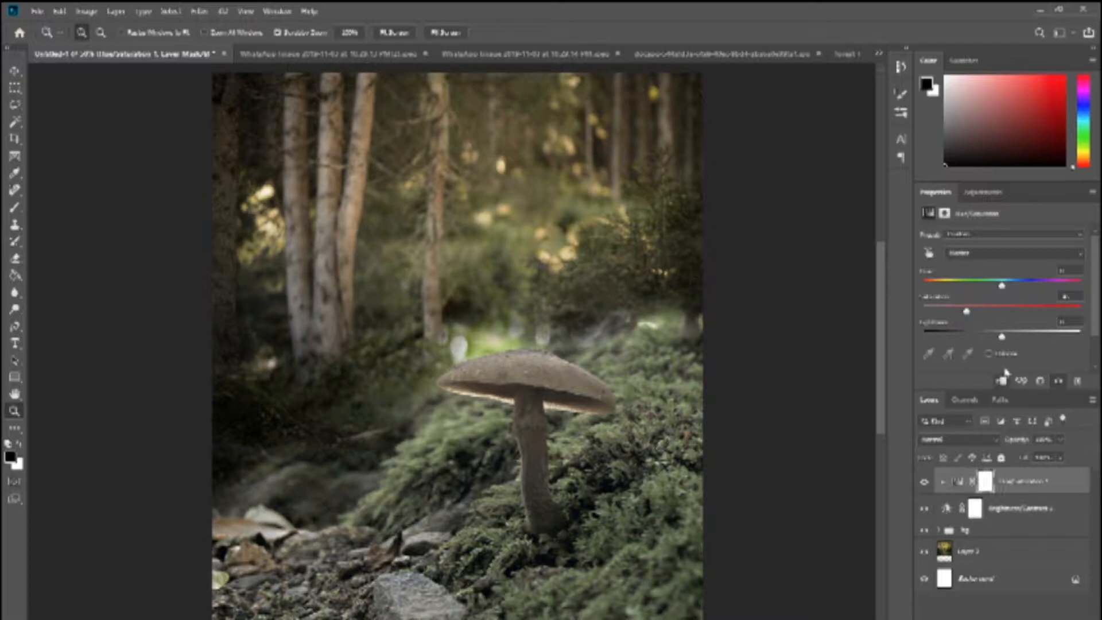
left_click(984, 515)
left_click(1001, 381)
left_click(1000, 382)
left_click(1000, 382)
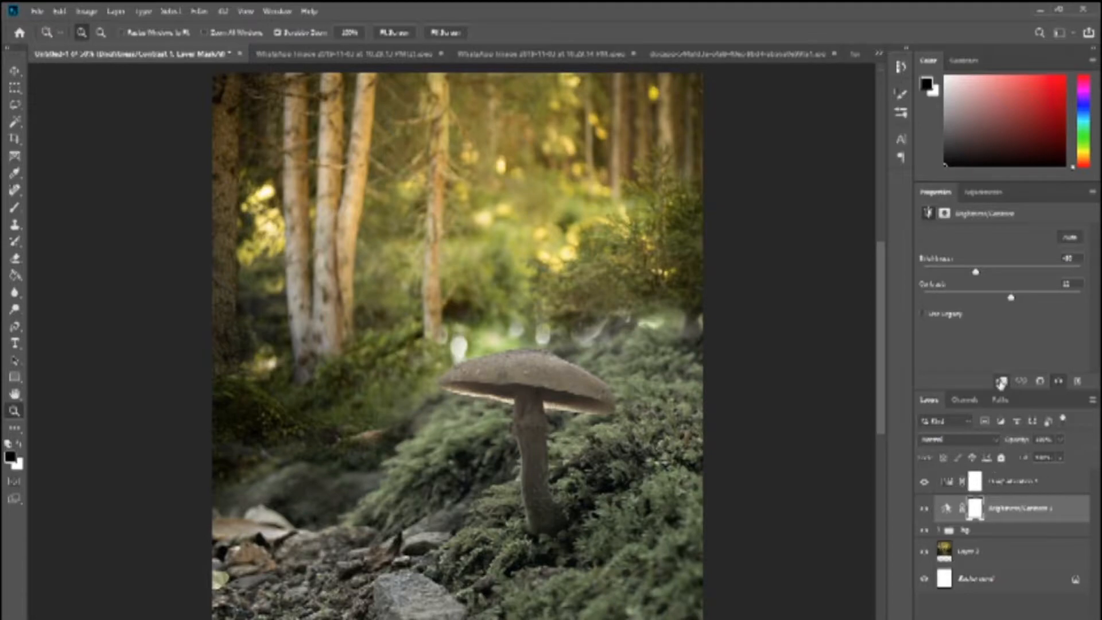
left_click(1000, 382)
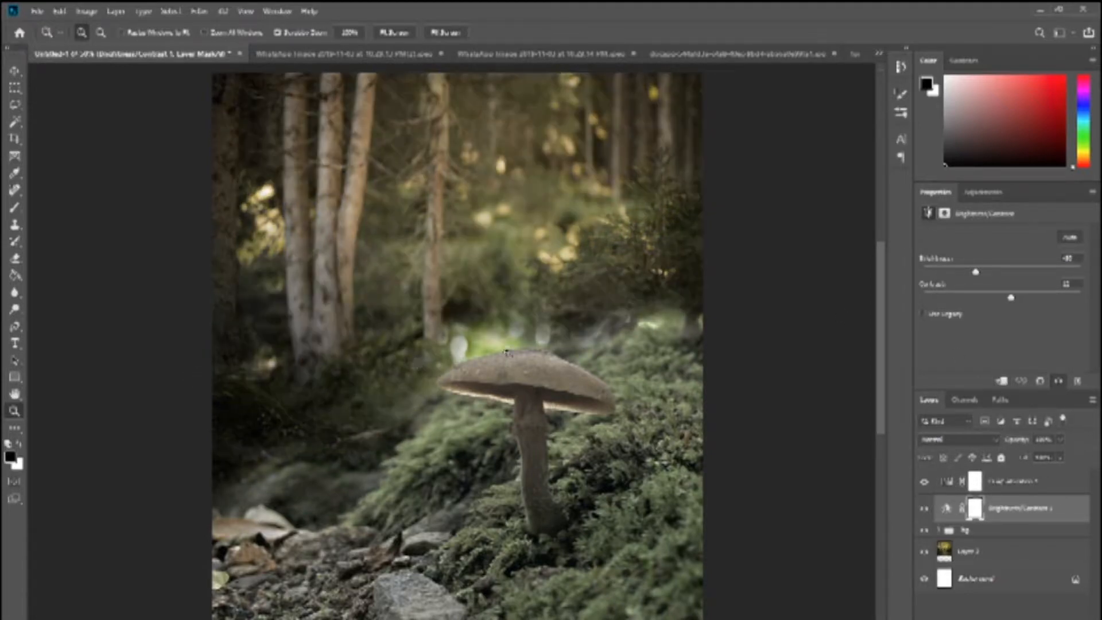
Shift the top Hue/Saturation adjustment's hue slightly towards warmer tones and make its saturation reduction milder.
left_click(1004, 489)
left_click_drag(1003, 281, 988, 312)
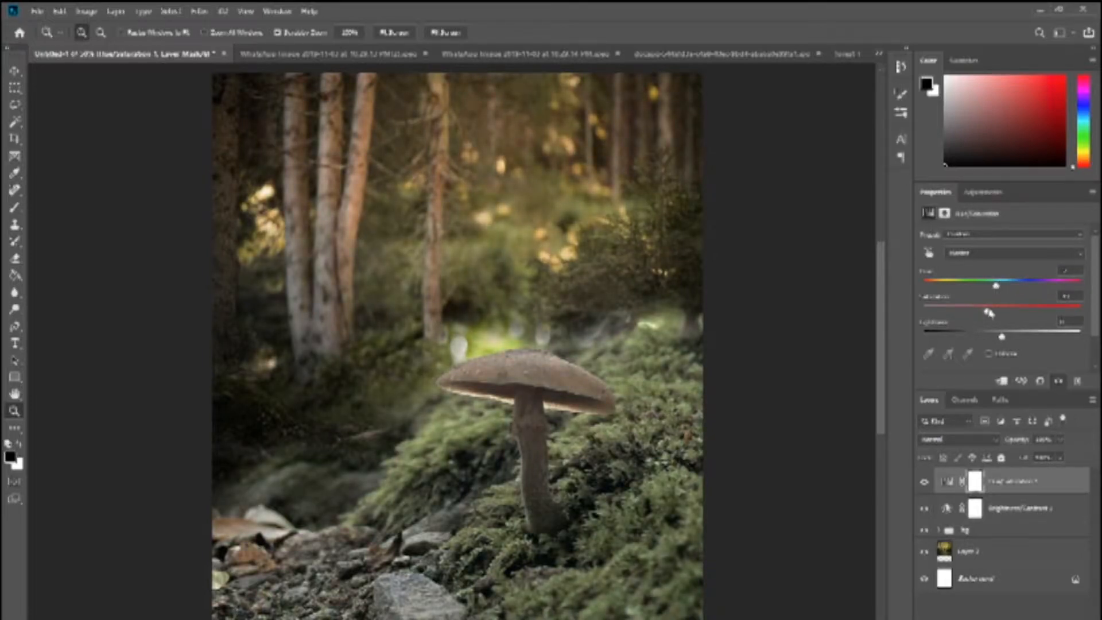
Soften the forest background layer with a slight Gaussian Blur.
left_click(996, 547)
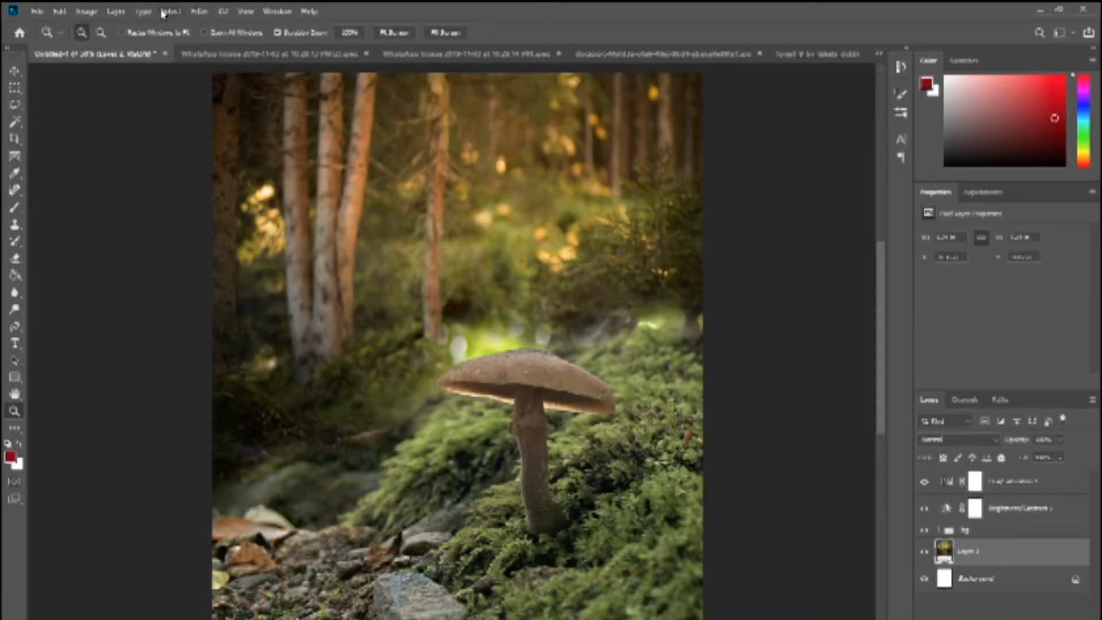
left_click(166, 12)
mouse_move(247, 162)
left_click(382, 209)
left_click_drag(468, 342, 476, 343)
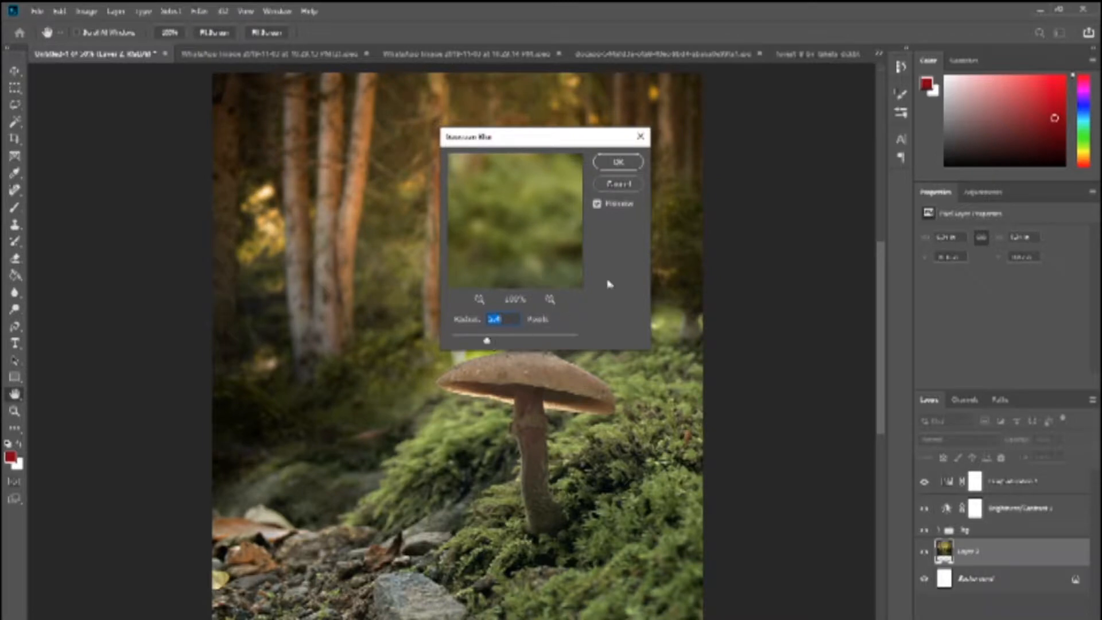
left_click(613, 163)
key("z")
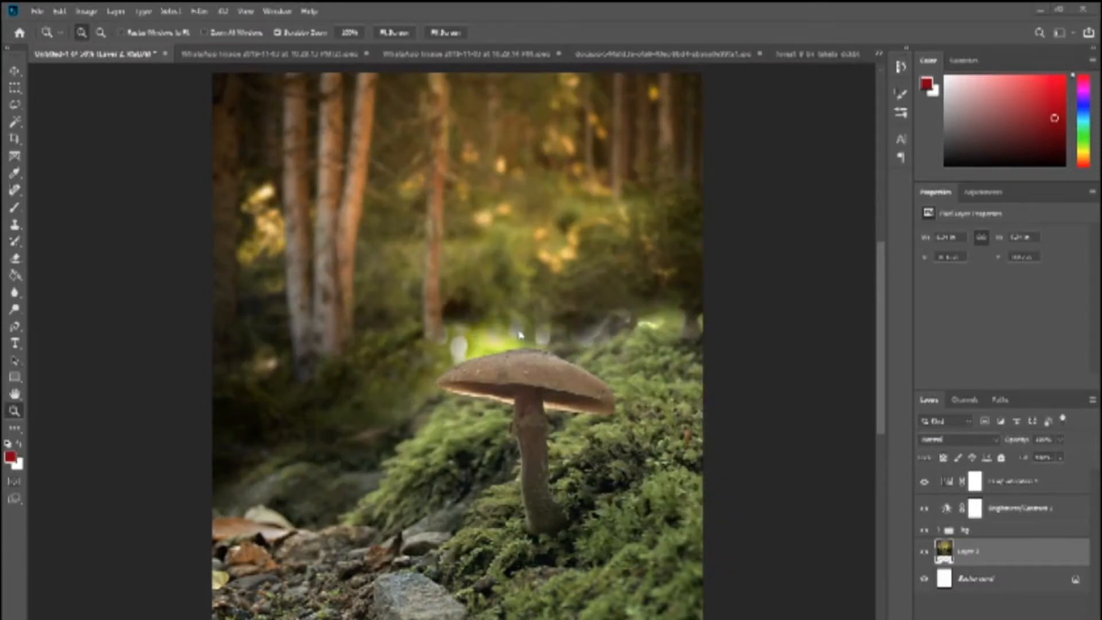
Crop the canvas to remove the empty white strip below the mushroom scene.
left_click(519, 335, "alt")
left_click(518, 332, "alt")
key("c")
mouse_move(411, 619)
left_mouse_down()
mouse_move(412, 602)
mouse_move(412, 611)
left_mouse_up()
key("Return")
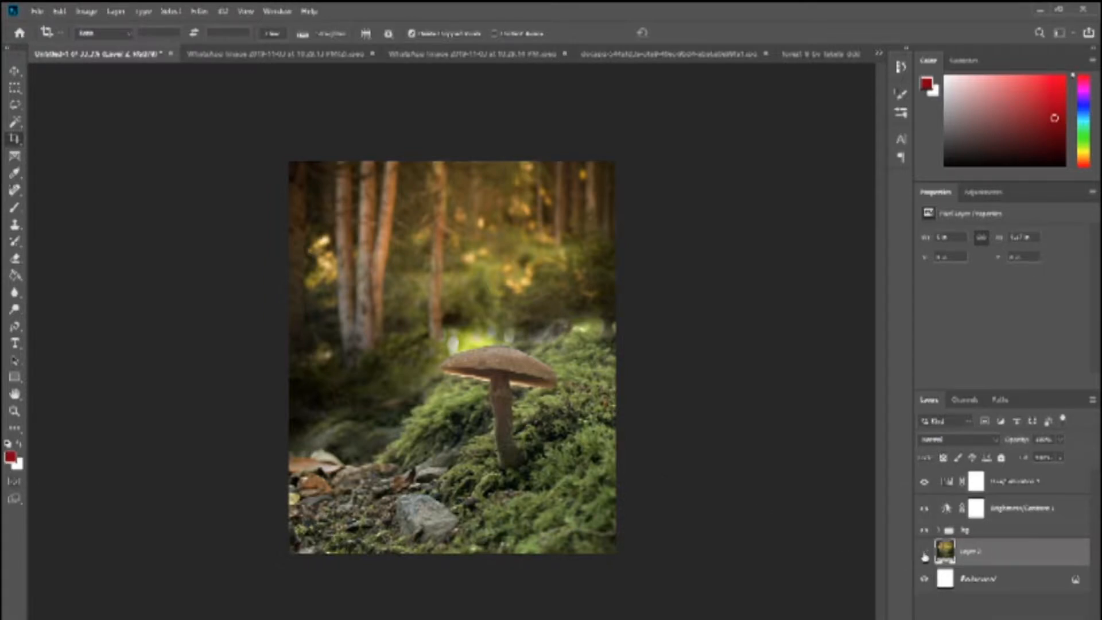
Add a Hue/Saturation adjustment directly above the forest layer and lower its lightness to darken the background.
left_click(989, 619)
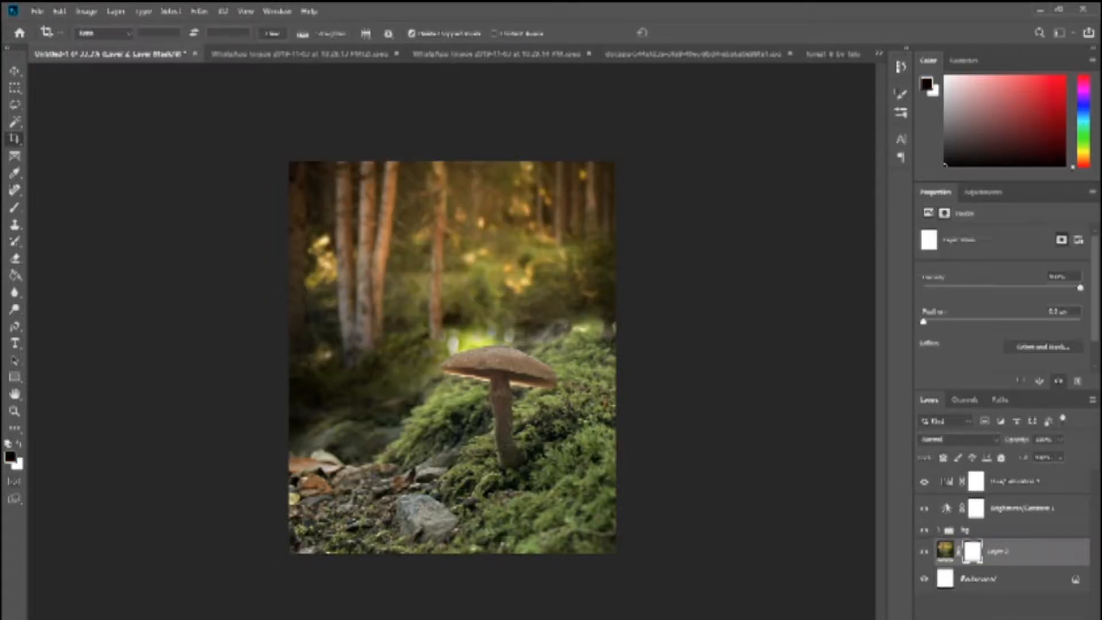
key("ctrl+z")
left_click(1006, 619)
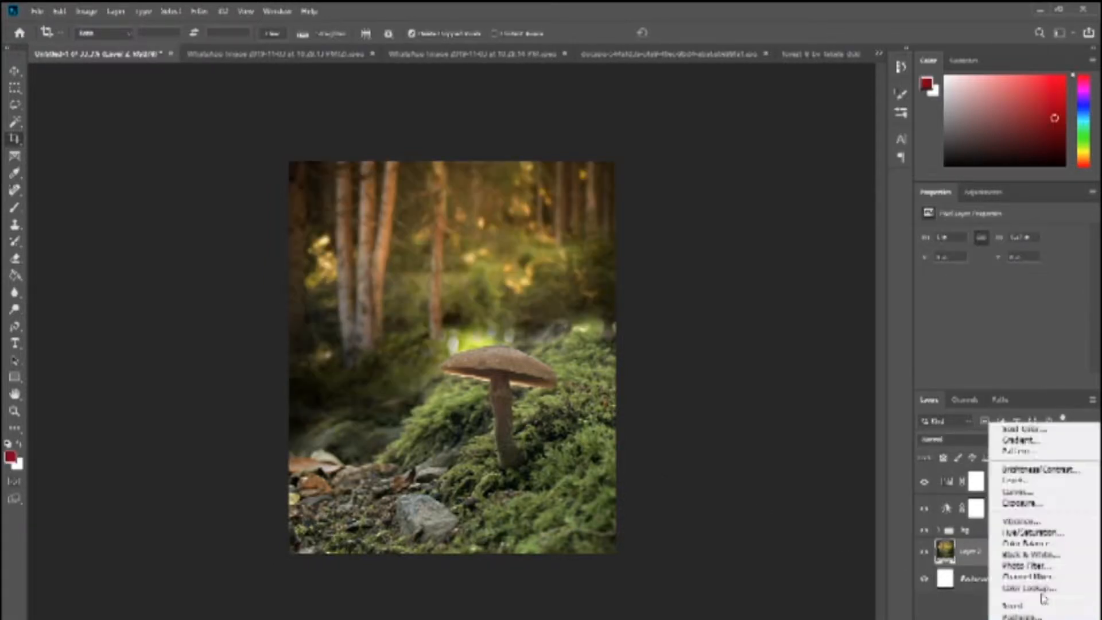
left_click(1051, 536)
left_click_drag(1001, 338, 964, 345)
Add a Brightness/Contrast adjustment above the forest's Hue/Saturation layer and lower its brightness and contrast.
left_click(1005, 618)
left_click(1013, 472)
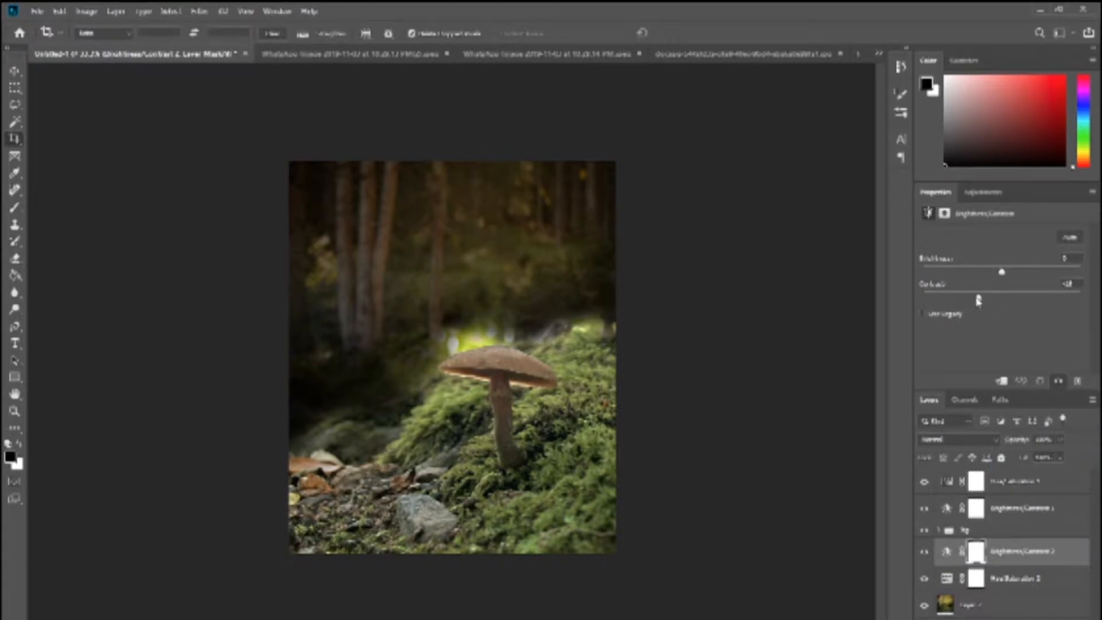
left_click_drag(1017, 299, 981, 277)
Add a black Solid Color fill layer at the top of the stack and reduce its opacity so the scene shows through.
left_click(1064, 488)
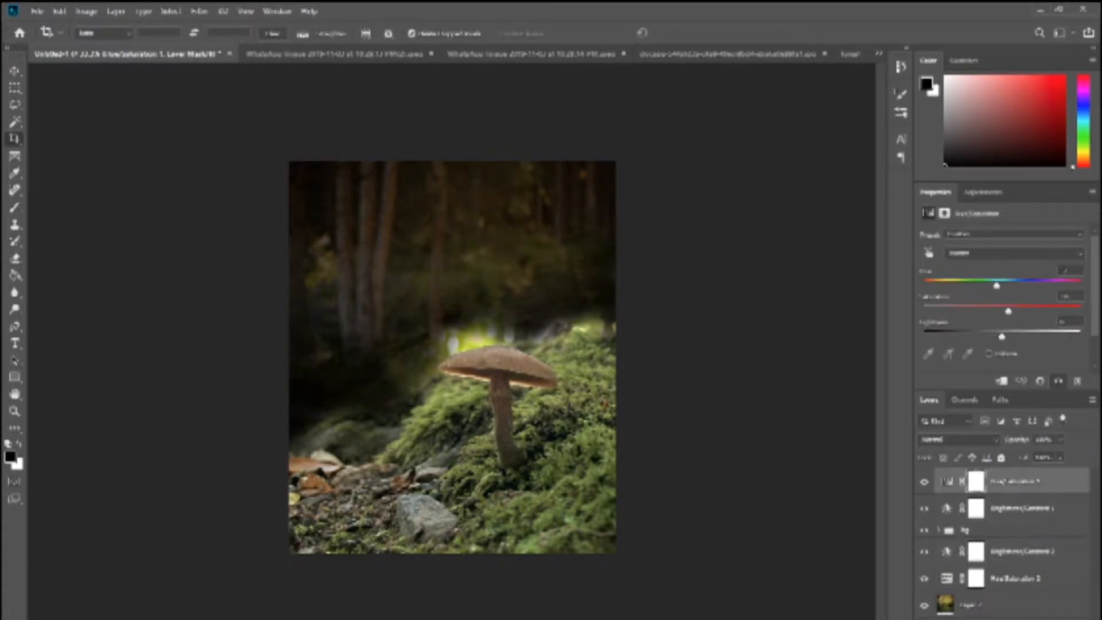
left_click(1005, 619)
left_click(1018, 430)
left_click_drag(522, 298, 540, 330)
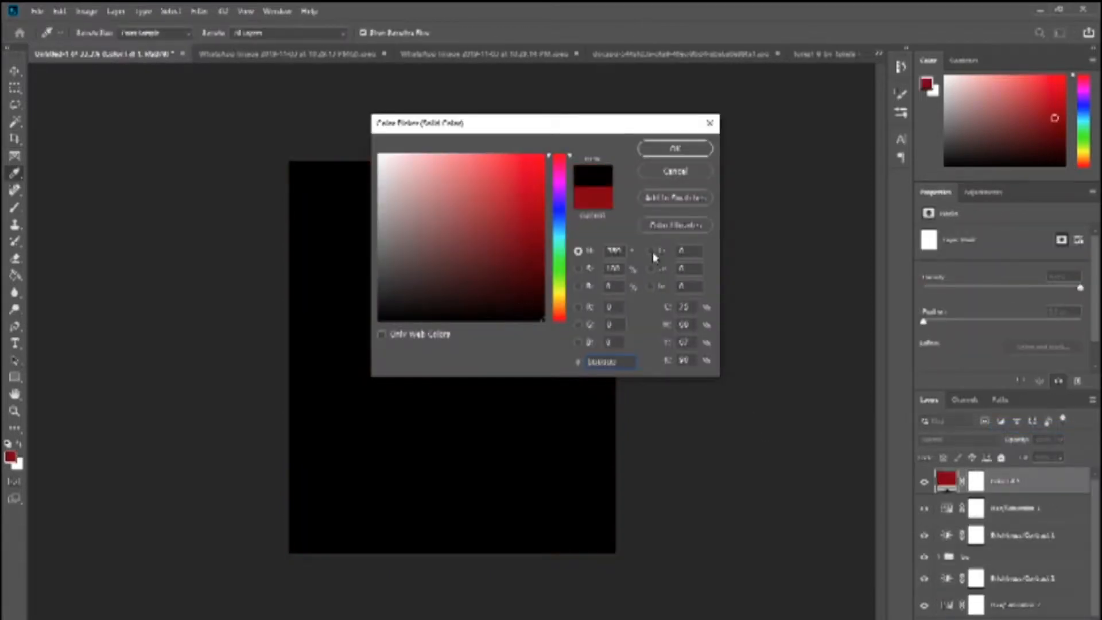
left_click(673, 151)
left_click(1059, 441)
left_click_drag(1063, 454, 981, 449)
Paint black with an enlarged soft brush on the black fill's mask around the mushroom, and raise the fill's opacity.
key("b")
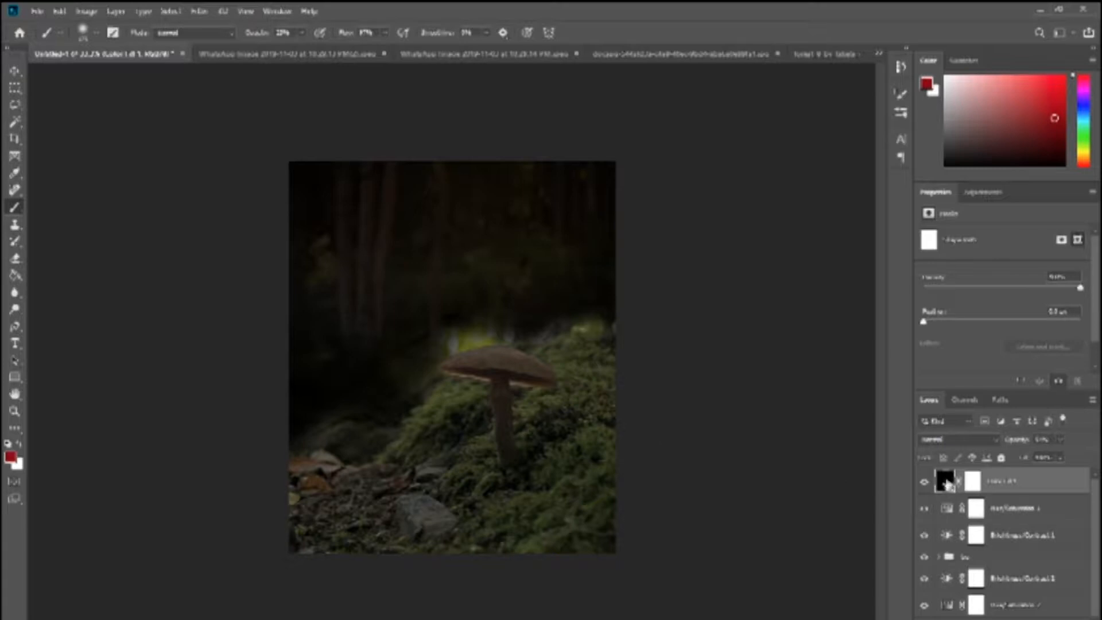
left_click(973, 481)
key("bracketright")
key("bracketright")
key("bracketright")
key("bracketright")
key("bracketright")
key("bracketright")
key("bracketright")
key("bracketright")
key("bracketright")
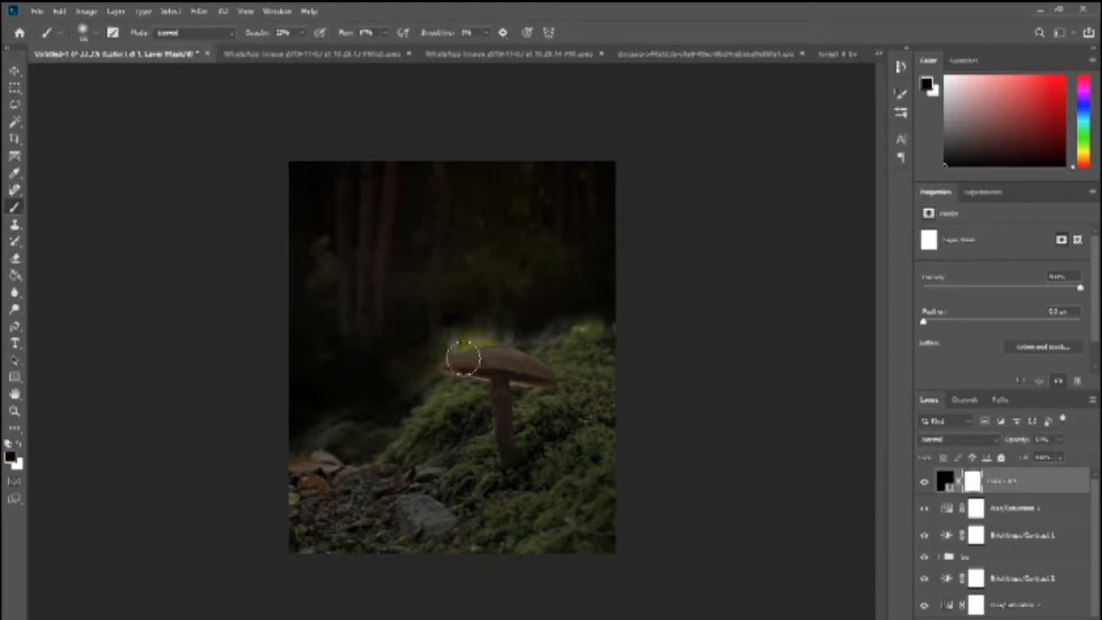
mouse_move(504, 413)
left_mouse_down()
mouse_move(464, 422)
mouse_move(504, 467)
mouse_move(614, 450)
left_mouse_up()
left_click_drag(1060, 439, 1081, 457)
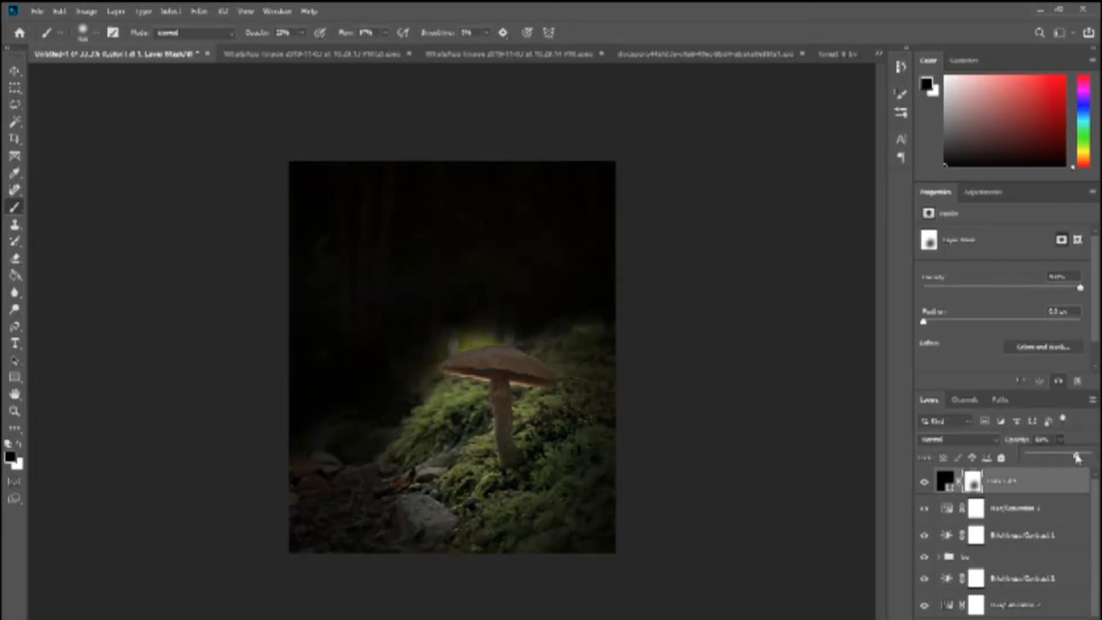
Refine the black fill's mask, alternating black and white paint to keep the mushroom and nearby moss lit within dark edges.
mouse_move(390, 382)
left_mouse_down()
mouse_move(580, 350)
mouse_move(523, 359)
mouse_move(614, 181)
mouse_move(583, 308)
mouse_move(615, 290)
mouse_move(512, 214)
mouse_move(396, 339)
mouse_move(344, 462)
mouse_move(541, 418)
left_mouse_up()
key("x")
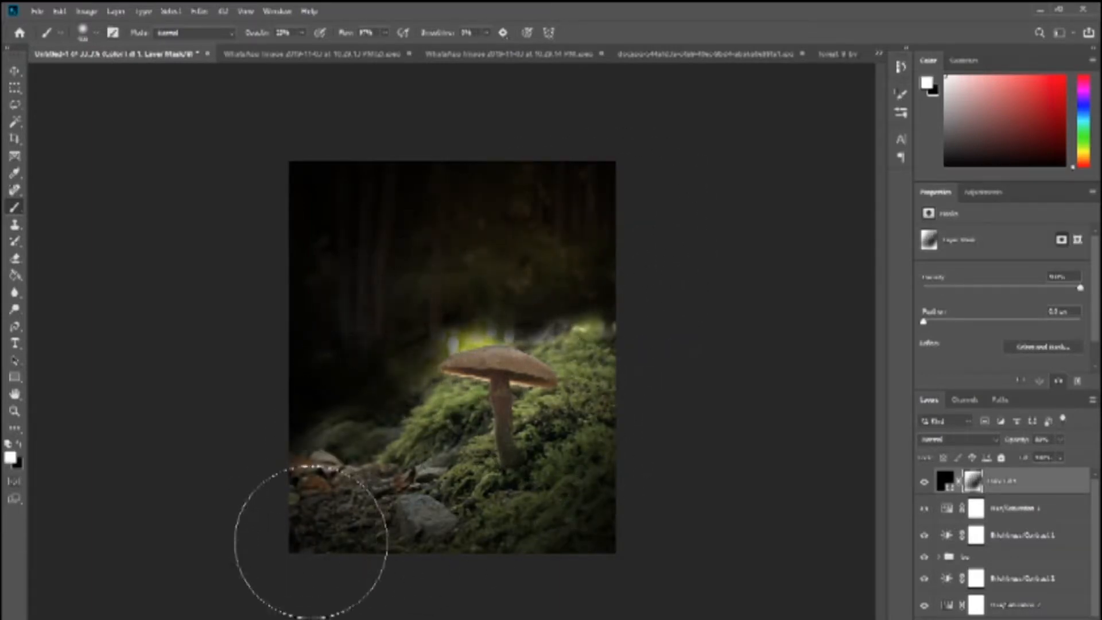
mouse_move(285, 495)
left_mouse_down()
mouse_move(393, 579)
mouse_move(551, 568)
mouse_move(624, 305)
mouse_move(565, 255)
mouse_move(605, 315)
mouse_move(622, 376)
mouse_move(593, 337)
mouse_move(383, 299)
mouse_move(693, 322)
left_mouse_up()
key("x")
mouse_move(604, 210)
left_mouse_down()
mouse_move(571, 233)
mouse_move(568, 211)
mouse_move(601, 234)
mouse_move(643, 301)
mouse_move(643, 209)
mouse_move(559, 299)
mouse_move(580, 322)
mouse_move(642, 336)
mouse_move(593, 335)
mouse_move(574, 318)
mouse_move(604, 199)
left_mouse_up()
key("x")
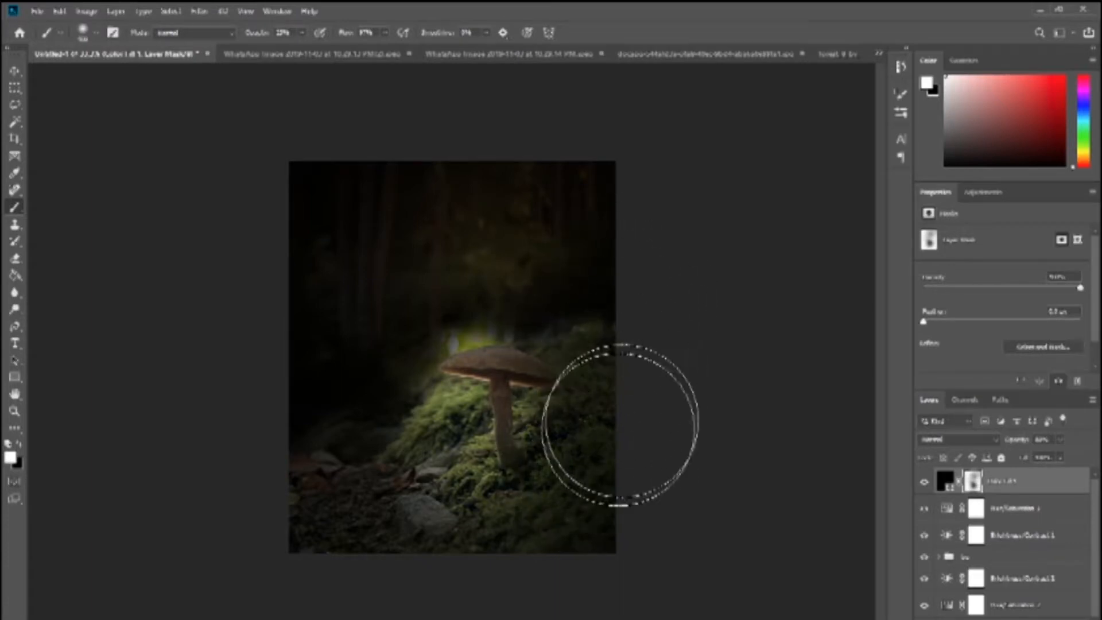
key("x")
mouse_move(461, 425)
left_mouse_down()
mouse_move(477, 448)
mouse_move(453, 423)
mouse_move(466, 431)
left_mouse_up()
key("x")
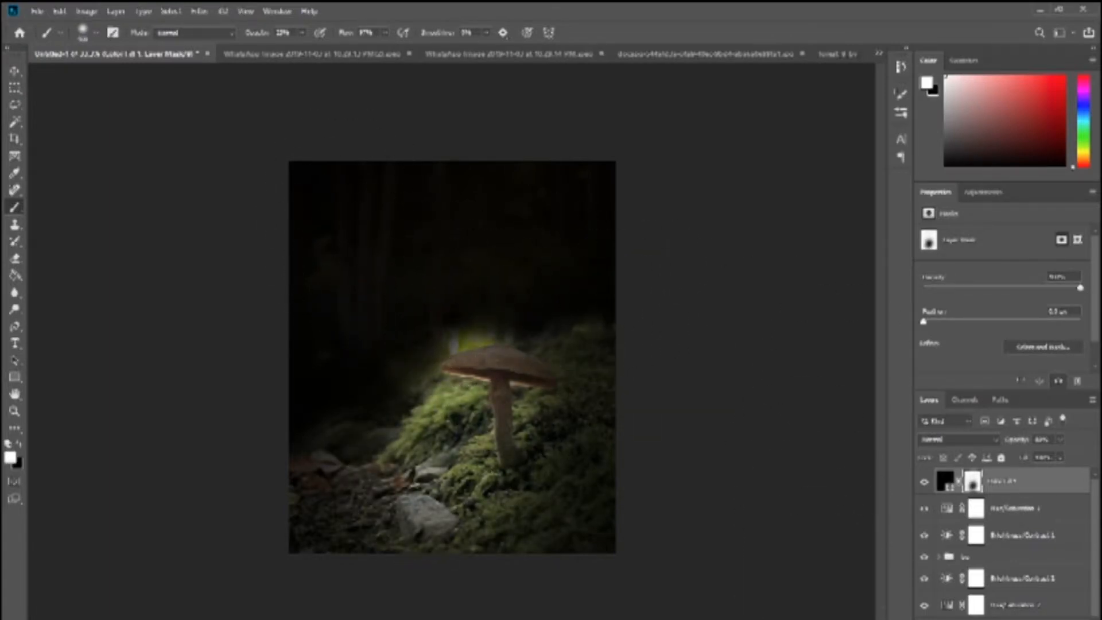
key("alt+Tab")
left_click(851, 476)
left_click(784, 72)
Add a light grey Solid Color fill layer below the black fill and set its blend mode to Overlay.
left_click(976, 508)
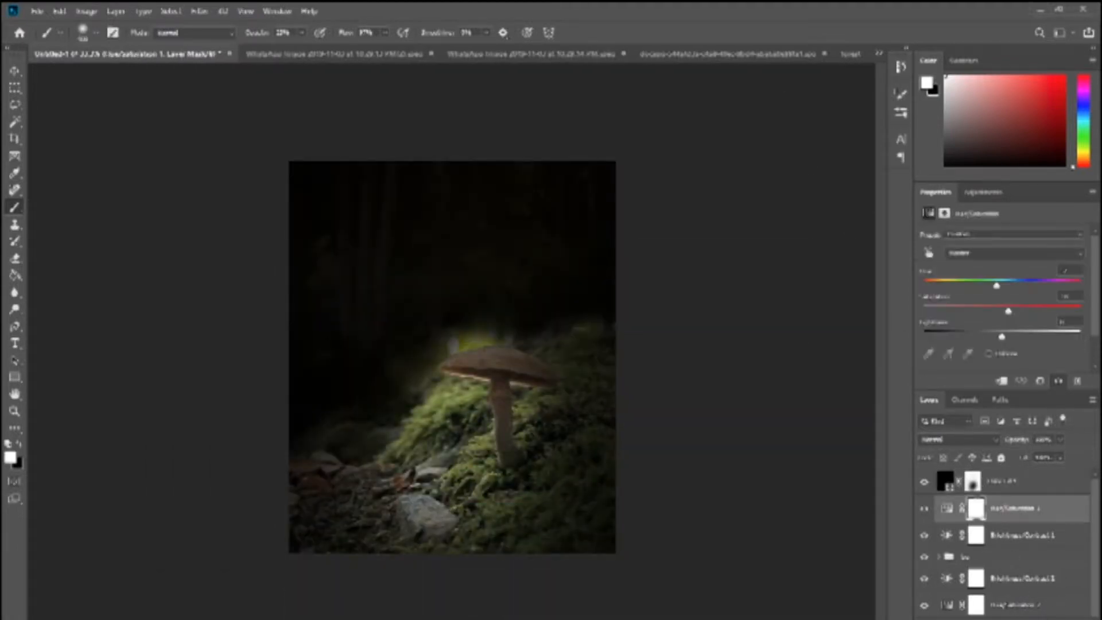
left_click(1020, 619)
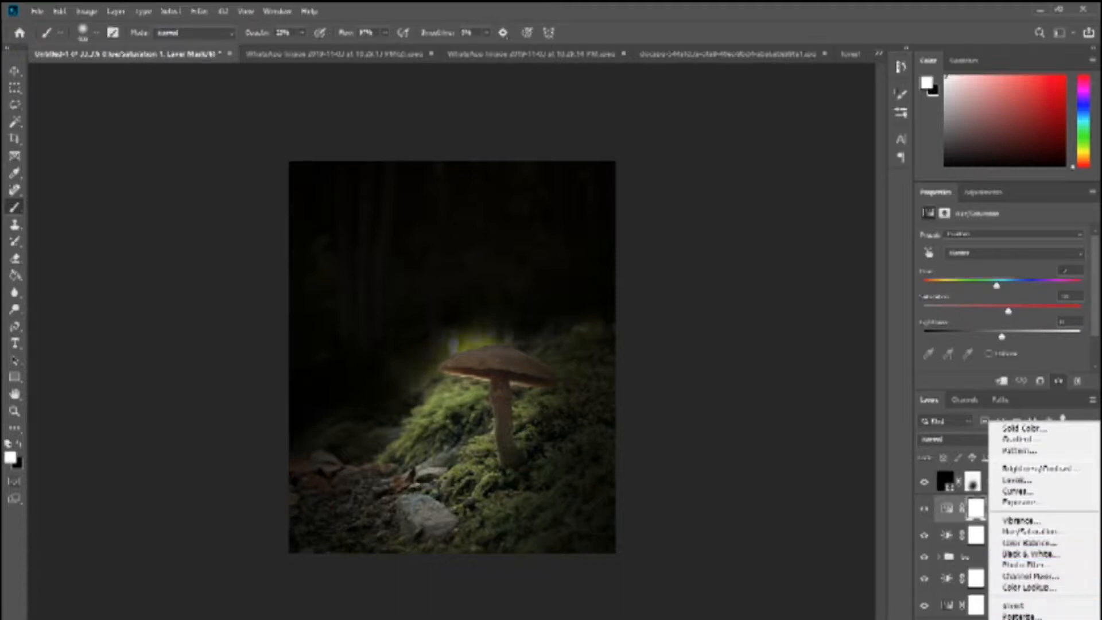
left_click(1024, 428)
left_click(344, 208)
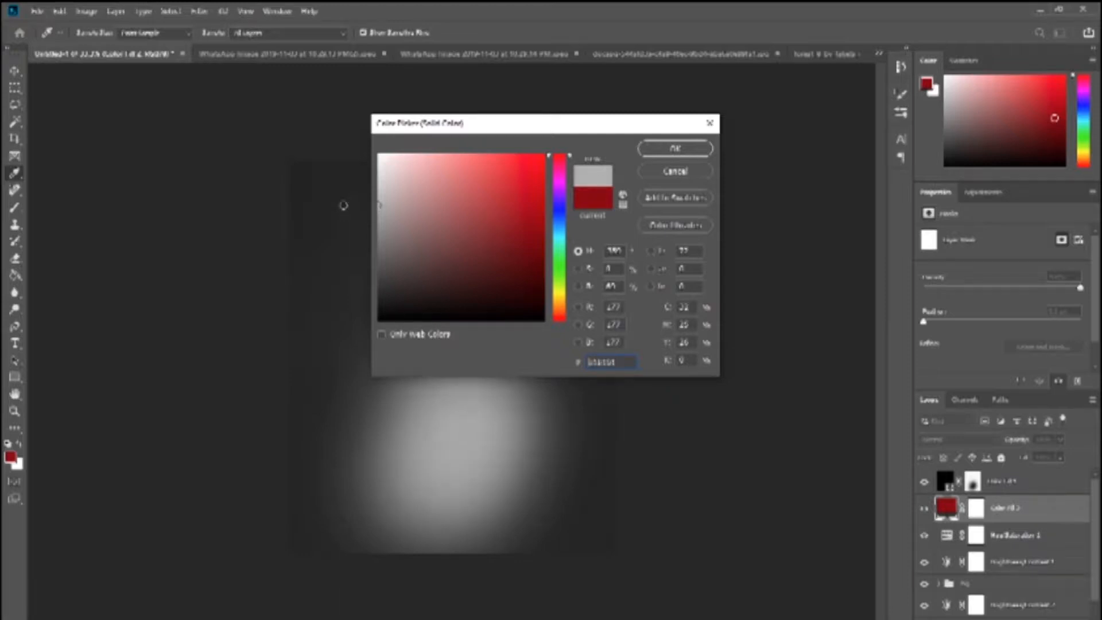
left_click(674, 148)
left_click(952, 440)
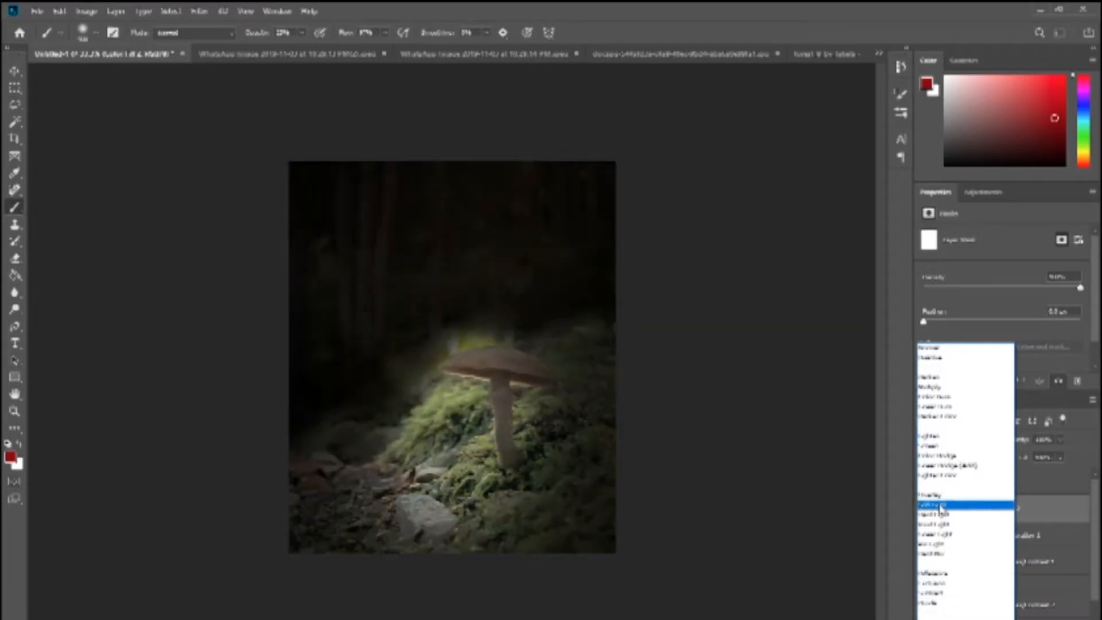
left_click(935, 495)
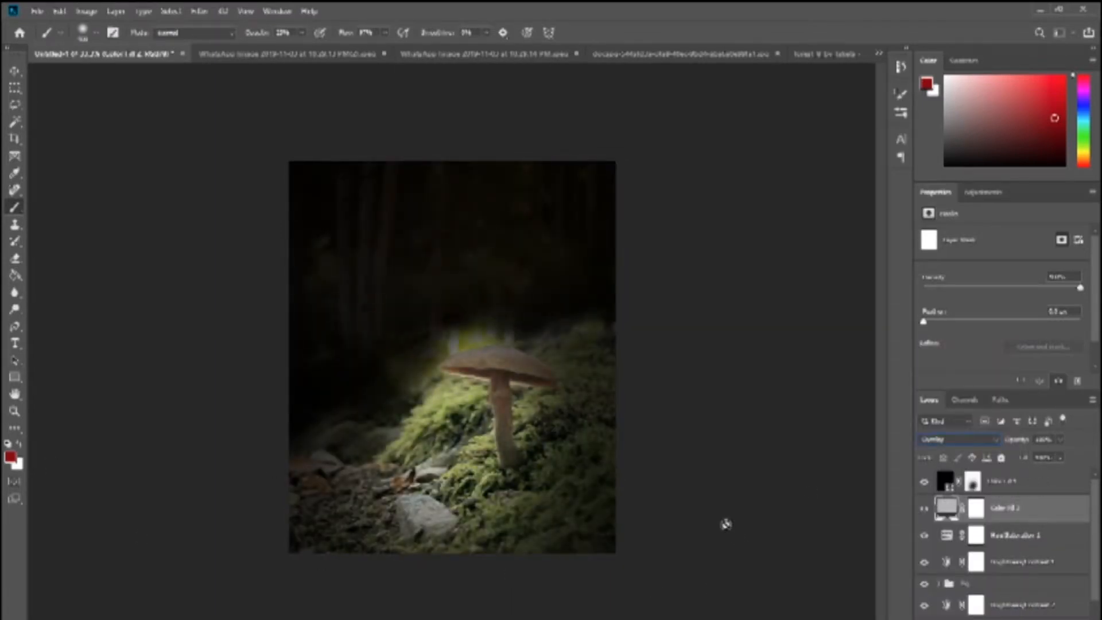
Toggle the grey overlay layer's visibility to compare the image with and without it.
left_click(923, 514)
left_click(923, 513)
left_click(923, 513)
left_click(923, 514)
left_click(924, 513)
left_click(923, 513)
Lower the black fill layer's opacity to brighten the scene slightly.
left_click(943, 487)
left_click(1060, 440)
left_click_drag(1054, 457, 1059, 457)
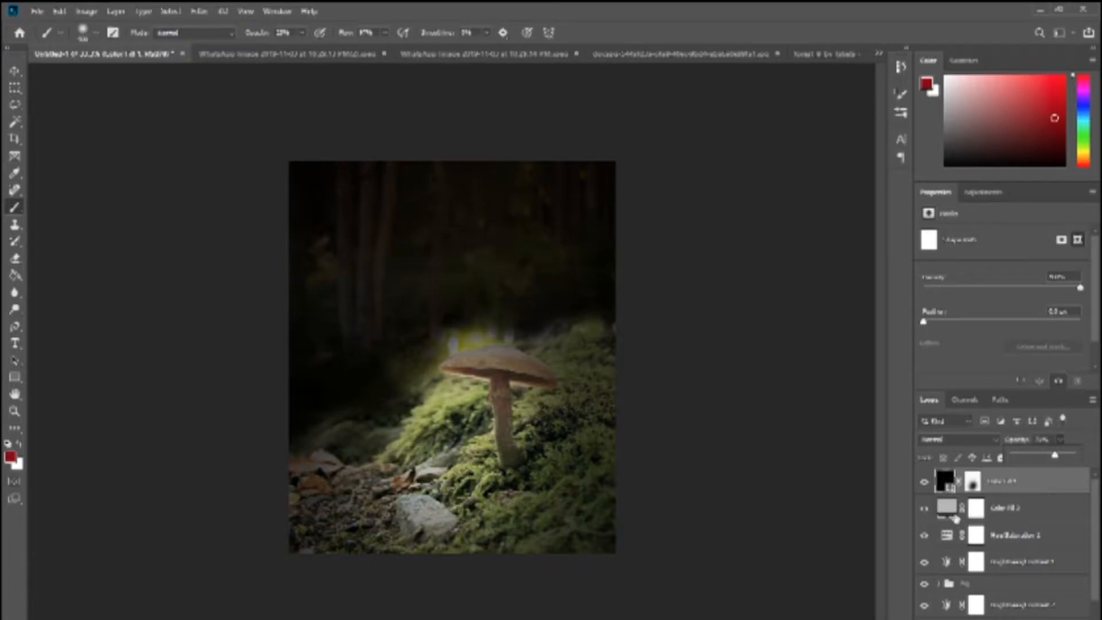
Dodge the underside of the mushroom cap on the grey overlay layer to make it glow.
left_click(945, 509)
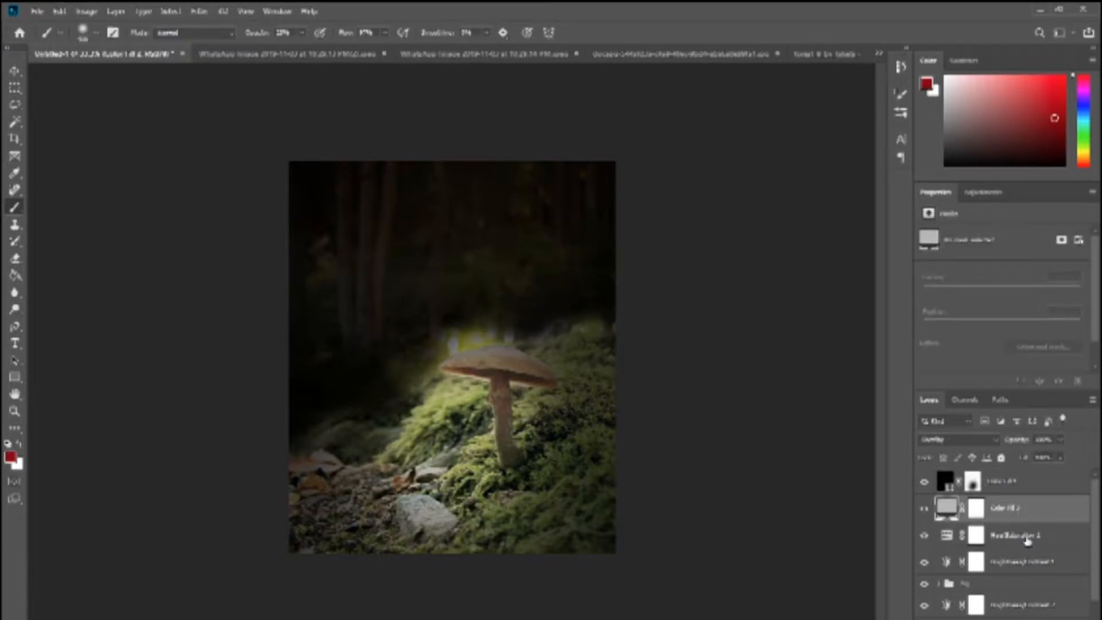
left_click(17, 293)
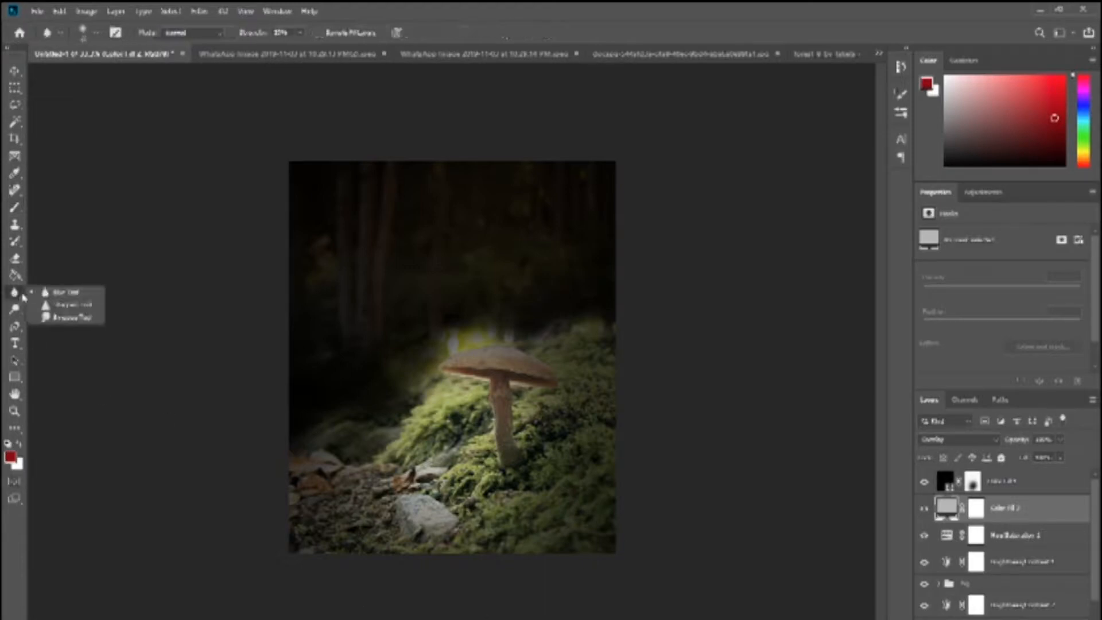
left_click(16, 309)
left_click(65, 308)
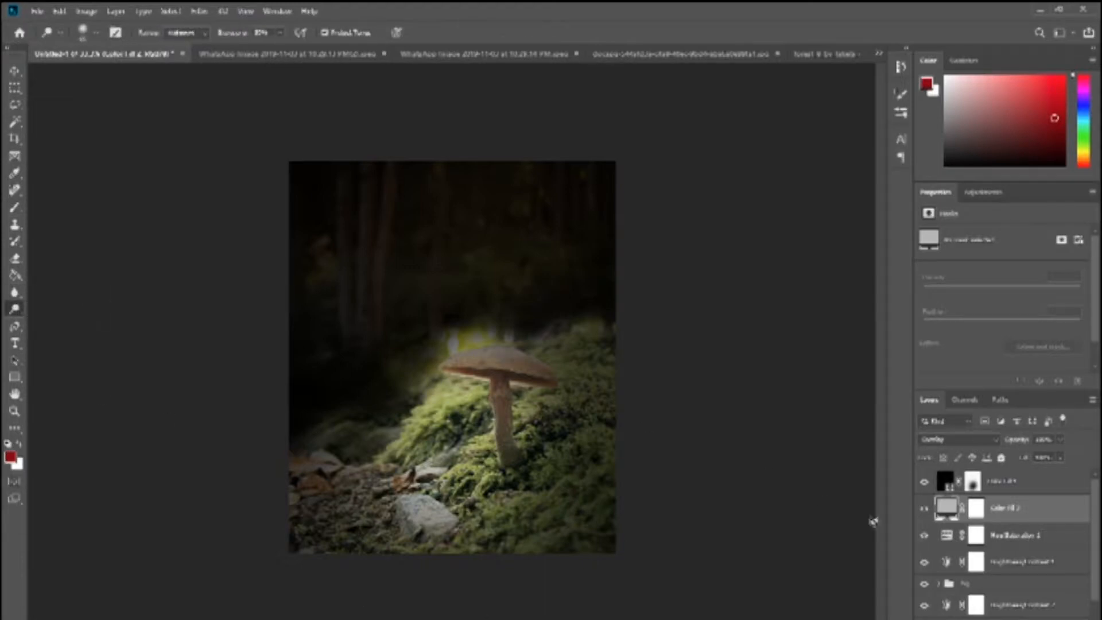
left_click(976, 508)
key("d")
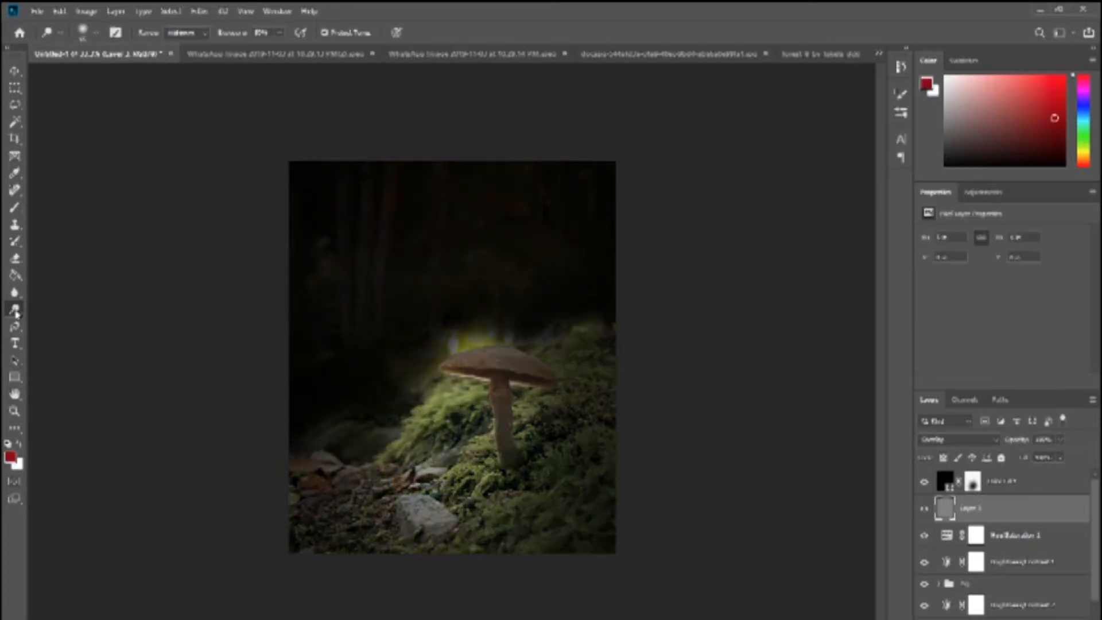
right_click(17, 312)
left_click(39, 309)
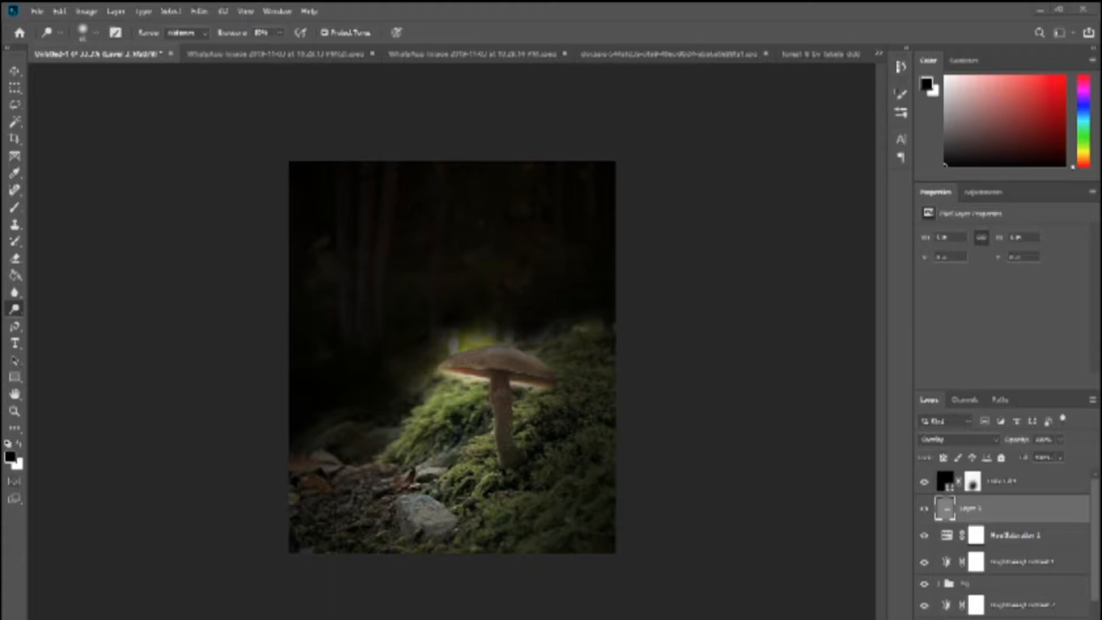
Burn the background, the stony ground and the outer moss with an enlarged brush on the grey overlay layer.
right_click(17, 310)
left_click(52, 335)
key("bracketright")
key("bracketright")
key("bracketright")
key("bracketright")
mouse_move(327, 514)
left_mouse_down()
mouse_move(360, 532)
mouse_move(361, 519)
mouse_move(389, 548)
mouse_move(393, 529)
mouse_move(465, 544)
mouse_move(553, 536)
mouse_move(581, 521)
mouse_move(627, 434)
mouse_move(609, 336)
mouse_move(484, 304)
mouse_move(504, 307)
mouse_move(496, 330)
left_mouse_up()
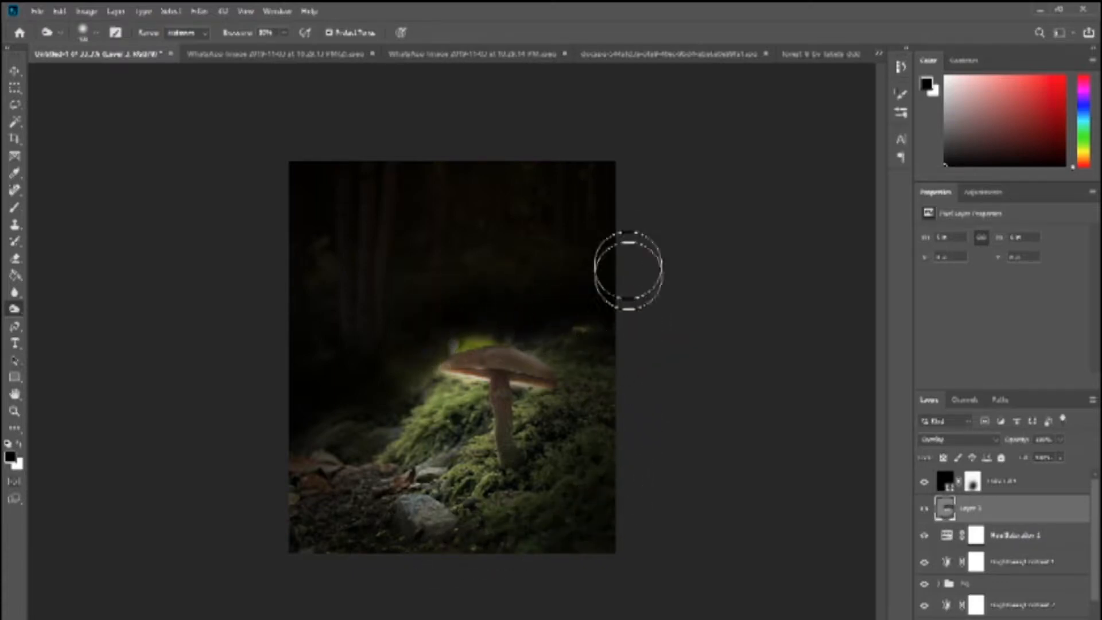
mouse_move(308, 456)
left_mouse_down()
mouse_move(364, 517)
mouse_move(426, 549)
mouse_move(410, 529)
mouse_move(291, 527)
mouse_move(289, 448)
mouse_move(322, 479)
mouse_move(374, 415)
mouse_move(396, 416)
mouse_move(402, 373)
left_mouse_up()
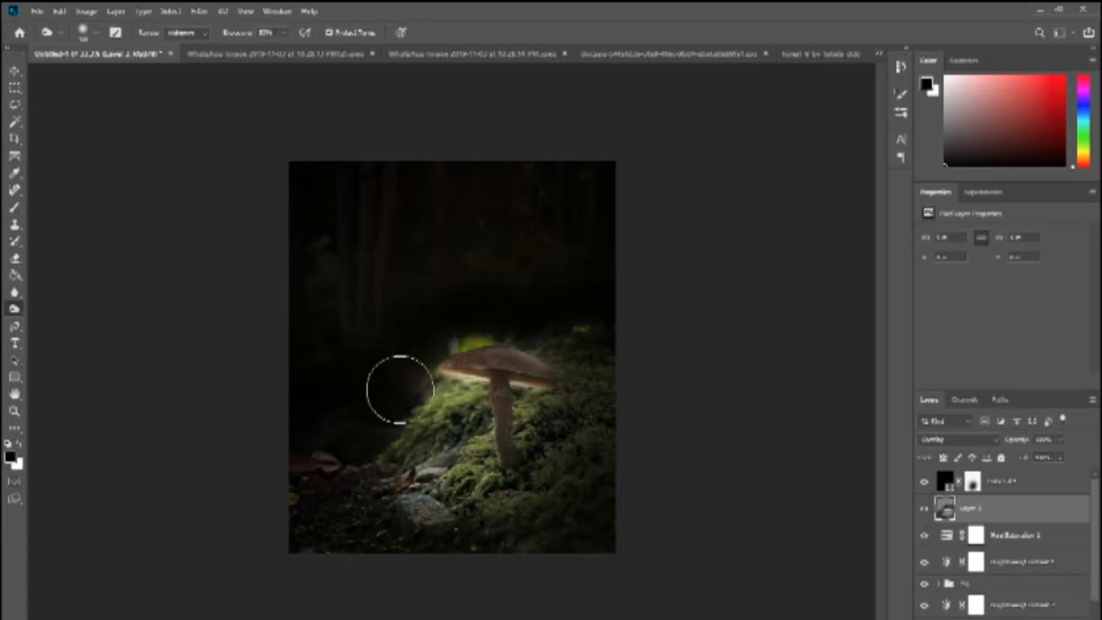
mouse_move(625, 455)
left_mouse_down()
mouse_move(595, 446)
mouse_move(583, 478)
mouse_move(614, 417)
mouse_move(605, 524)
mouse_move(549, 549)
mouse_move(518, 533)
mouse_move(531, 486)
mouse_move(501, 507)
left_mouse_up()
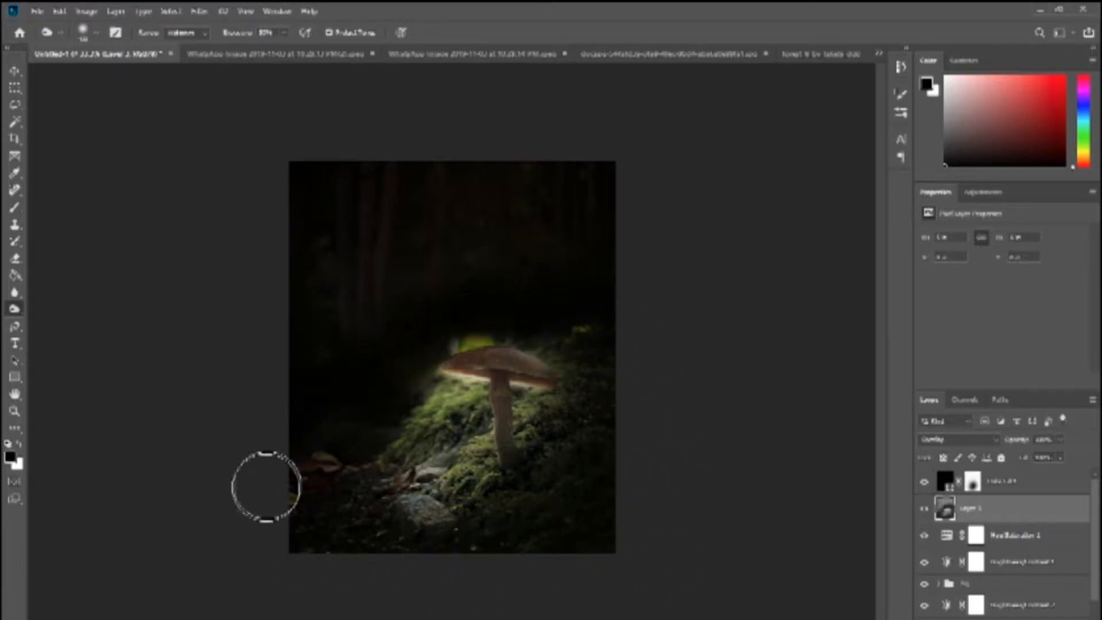
Dodge along the mushroom cap's lower rim with the range set to Highlights.
right_click(17, 312)
left_click(58, 331)
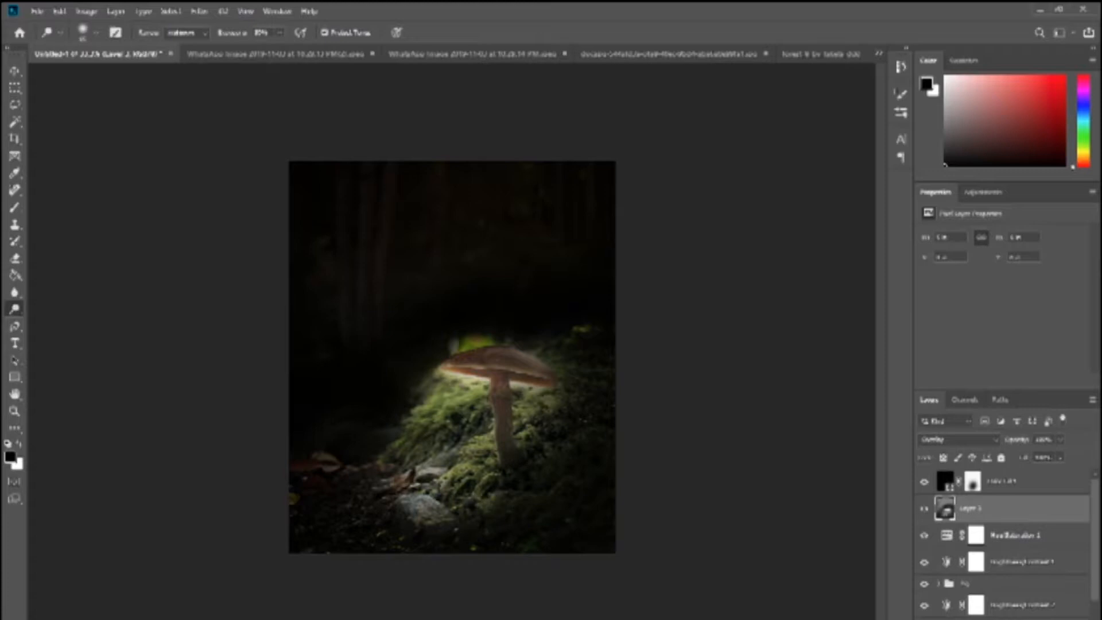
key("z")
left_click_drag(539, 382, 572, 377)
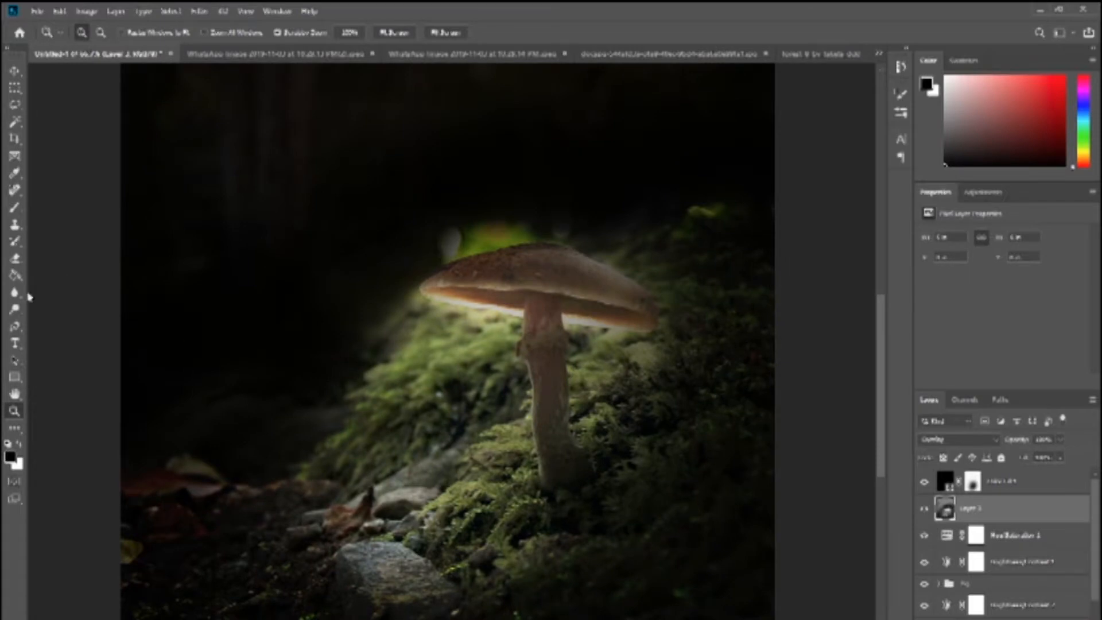
left_click(14, 292)
right_click(23, 315)
left_click(57, 310)
left_click(186, 33)
left_click(202, 64)
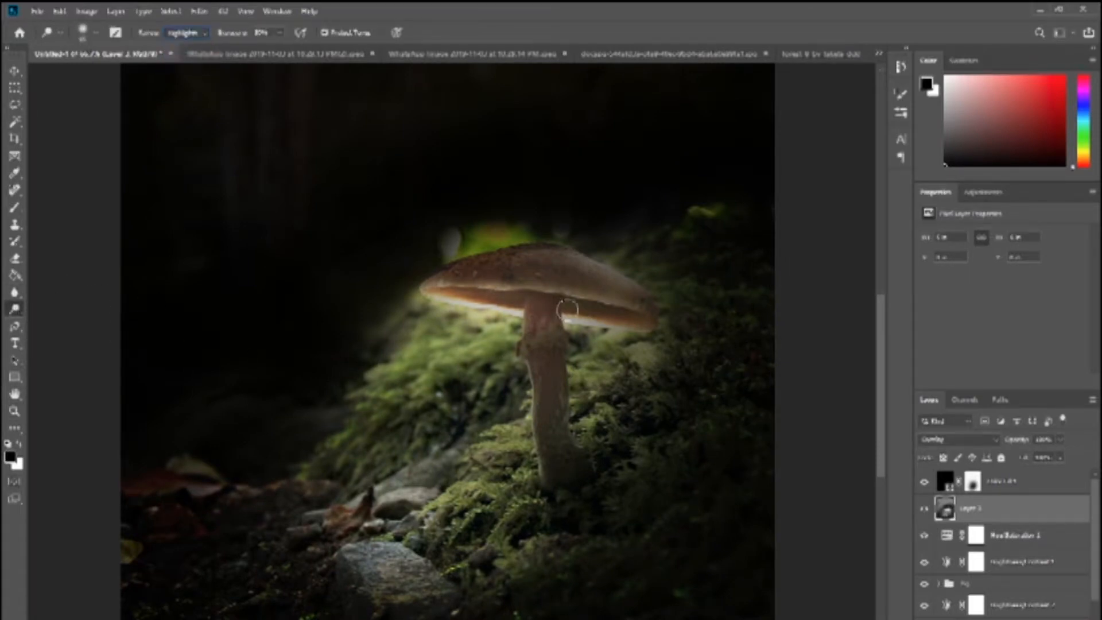
mouse_move(638, 319)
left_mouse_down()
mouse_move(558, 294)
mouse_move(493, 298)
left_mouse_up()
mouse_move(427, 290)
left_mouse_down()
mouse_move(424, 301)
mouse_move(539, 321)
mouse_move(635, 319)
left_mouse_up()
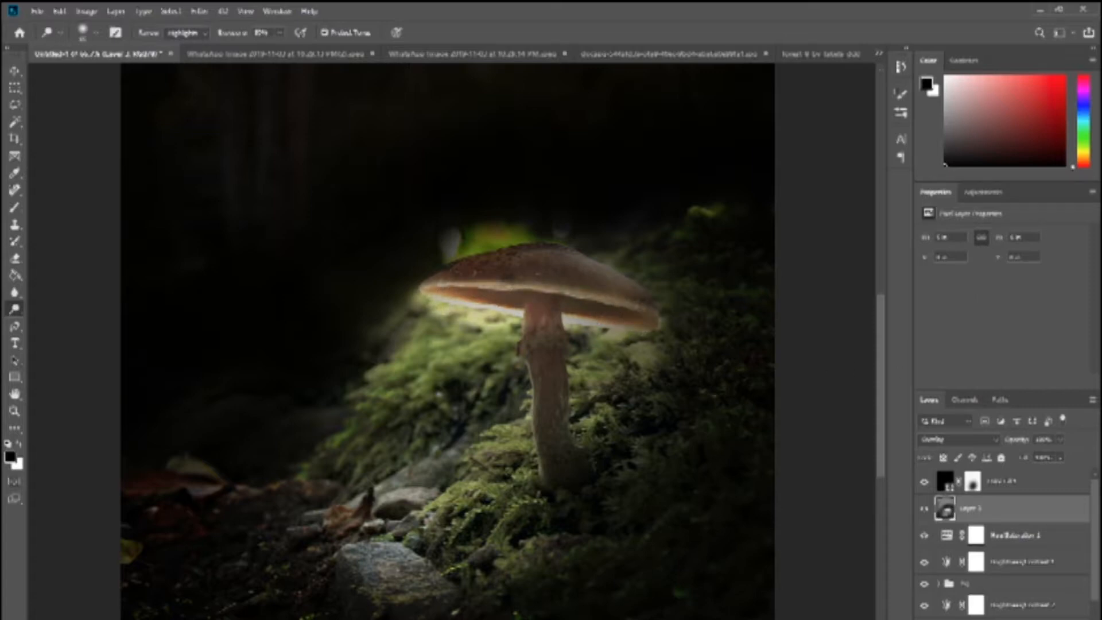
key("alt+Tab")
left_click(848, 474)
left_click(778, 76)
Brighten the upper surface of the mushroom cap with the Dodge tool, switching its range to Midtones.
left_click_drag(423, 288, 472, 274)
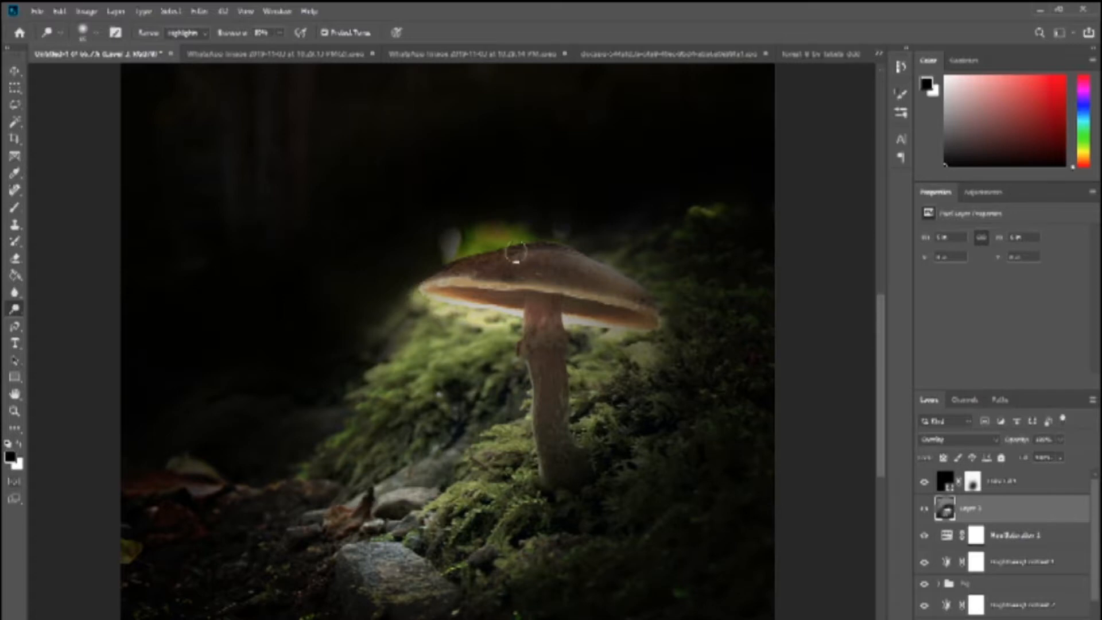
left_click(185, 32)
left_click(182, 49)
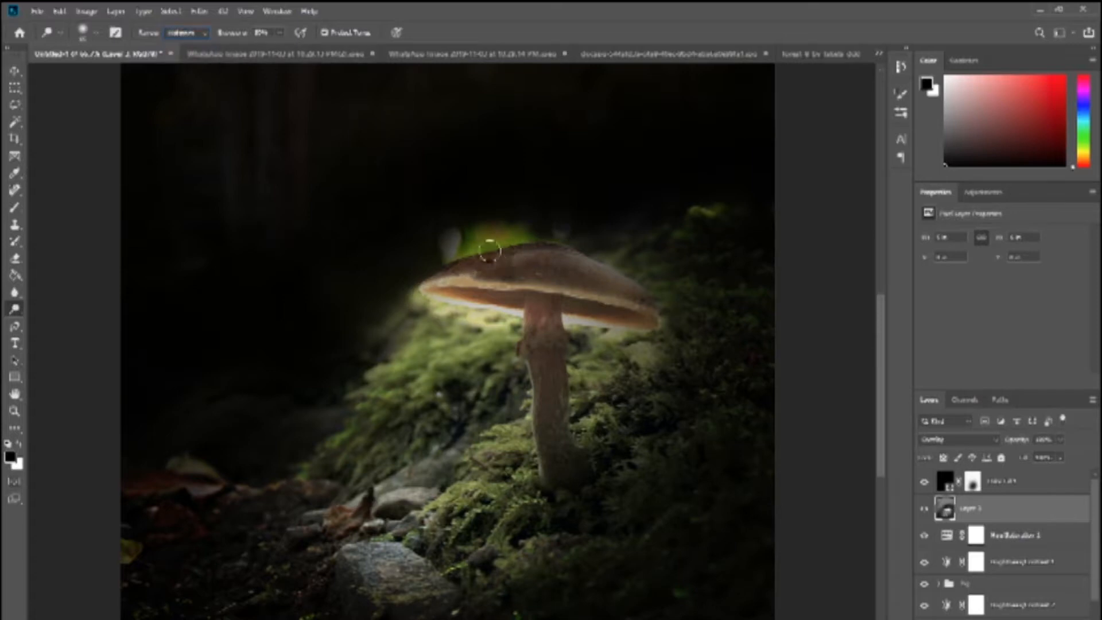
mouse_move(439, 273)
left_mouse_down()
mouse_move(490, 251)
mouse_move(455, 246)
mouse_move(505, 260)
left_mouse_up()
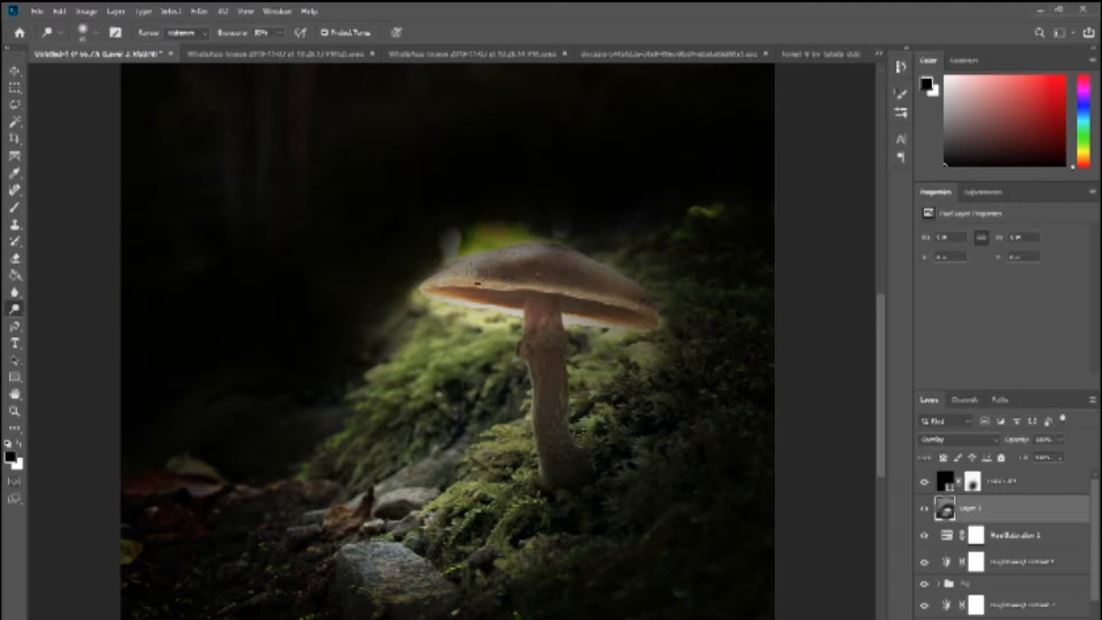
mouse_move(523, 254)
left_mouse_down()
mouse_move(568, 274)
mouse_move(499, 271)
mouse_move(561, 261)
mouse_move(490, 270)
mouse_move(511, 265)
left_mouse_up()
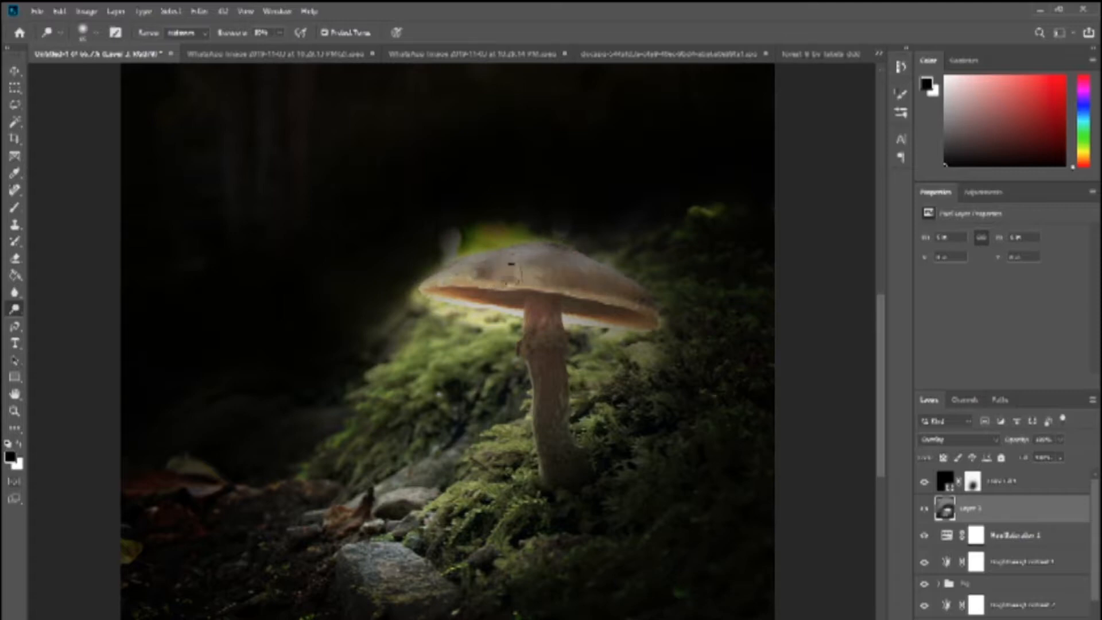
Lower the Dodge exposure slightly, touch up under the cap in the Highlights range, and set the range to Shadows.
left_click(192, 32)
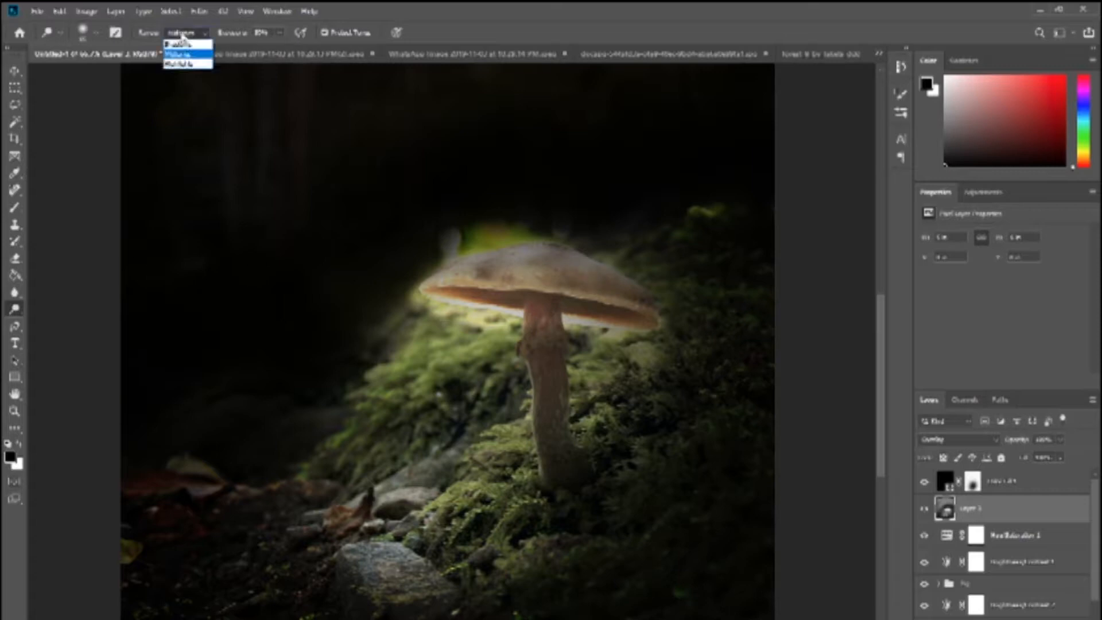
left_click(182, 64)
left_click(280, 33)
left_click(503, 297)
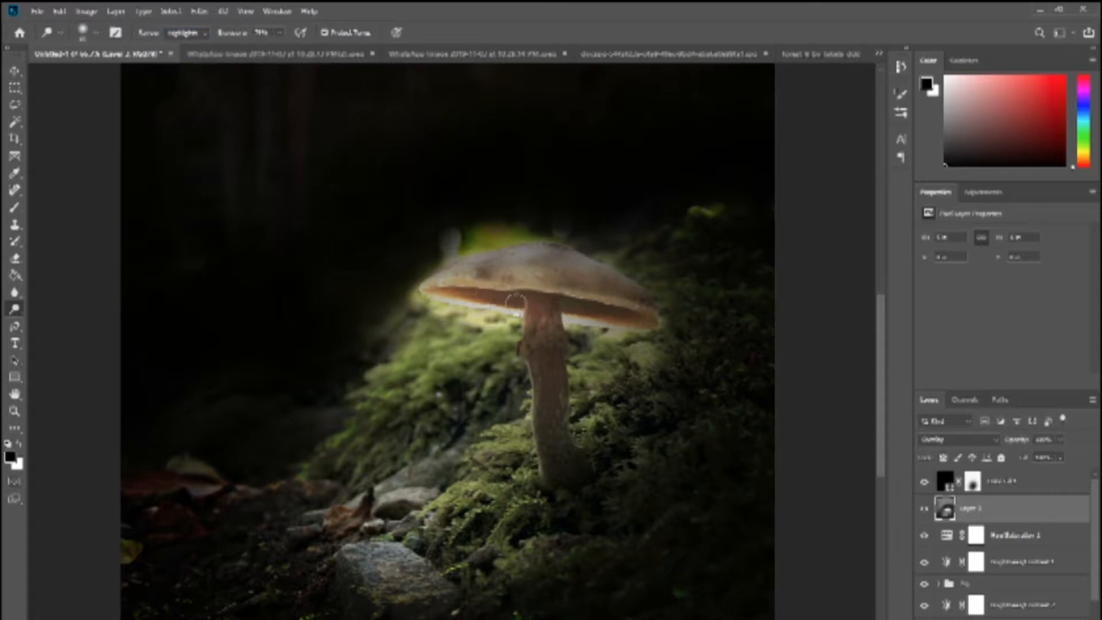
left_click(186, 33)
left_click(183, 54)
left_click(187, 33)
left_click(183, 44)
Set the foreground colour to golden yellow and add a new empty layer at the top of the stack.
left_click(10, 457)
left_click_drag(565, 303, 562, 305)
left_click(524, 164)
left_click(674, 148)
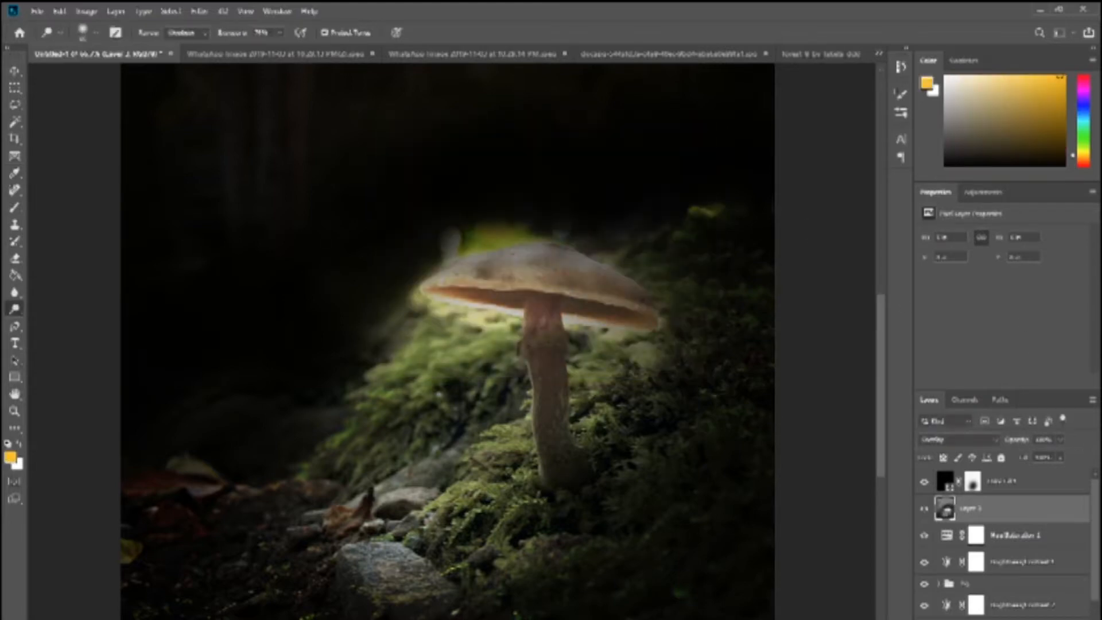
key("ctrl+shift+alt+n")
left_click_drag(1020, 513, 1005, 483)
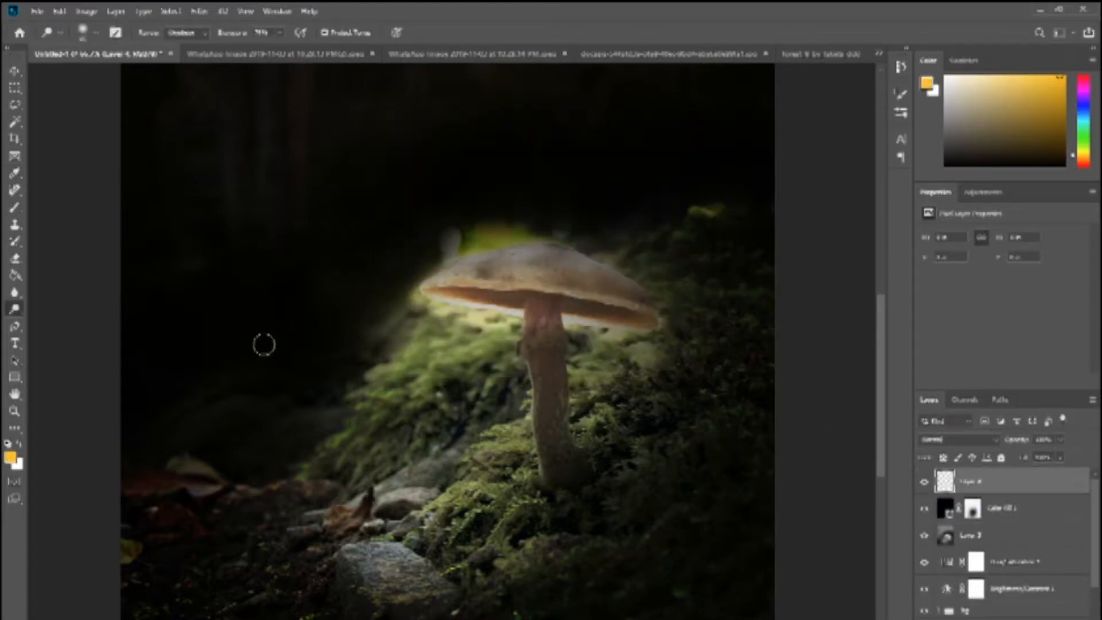
Paint golden yellow under the mushroom cap with a small brush and set the new layer's blend mode to Overlay.
right_click(15, 208)
left_click(57, 207)
key("bracketleft")
key("bracketleft")
key("bracketleft")
key("bracketleft")
key("bracketleft")
key("bracketleft")
key("bracketleft")
key("bracketleft")
key("bracketleft")
key("bracketleft")
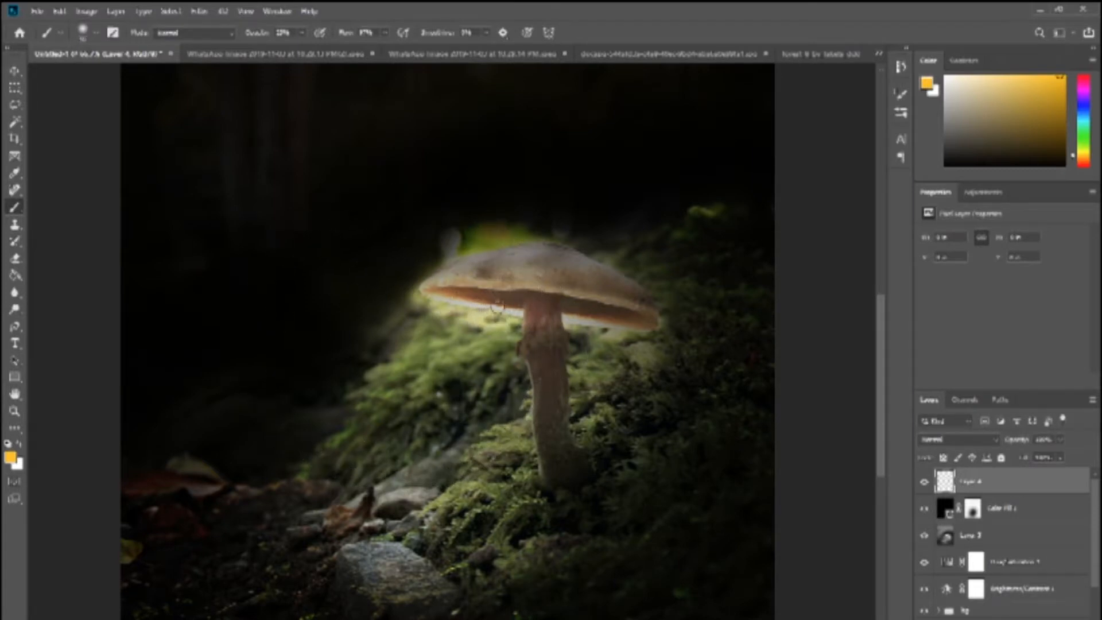
mouse_move(520, 297)
left_mouse_down()
mouse_move(509, 302)
mouse_move(631, 318)
mouse_move(580, 307)
mouse_move(608, 312)
left_mouse_up()
left_click(940, 439)
left_click(931, 494)
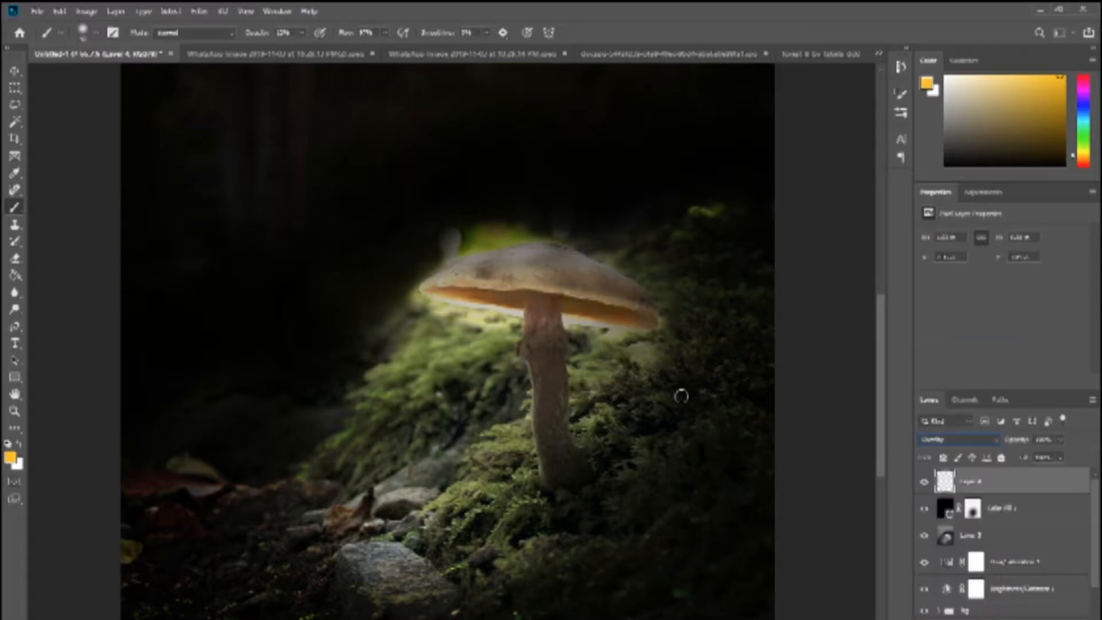
Brush yellow glow with a larger brush over the moss beneath the cap and along the mushroom stem.
key("bracketright")
key("bracketright")
key("bracketright")
key("bracketright")
key("bracketright")
key("bracketright")
key("bracketright")
key("bracketright")
key("bracketright")
key("bracketright")
mouse_move(628, 353)
left_mouse_down()
mouse_move(588, 325)
mouse_move(590, 355)
mouse_move(570, 304)
mouse_move(529, 297)
mouse_move(502, 321)
mouse_move(452, 309)
mouse_move(427, 319)
mouse_move(356, 381)
left_mouse_up()
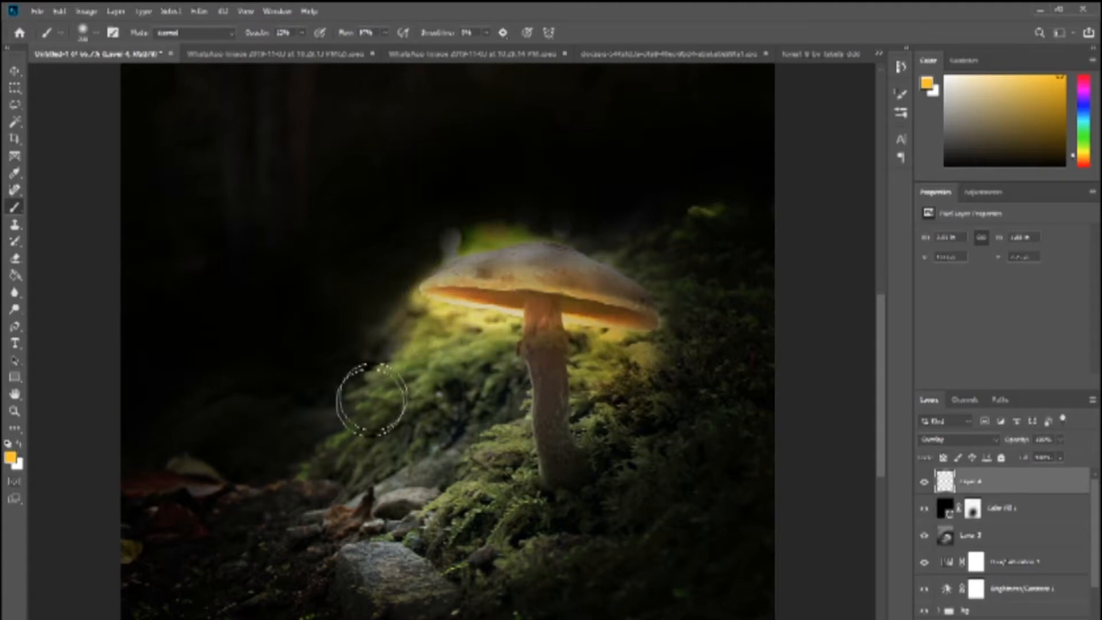
mouse_move(398, 458)
left_mouse_down()
mouse_move(593, 399)
mouse_move(640, 352)
mouse_move(641, 371)
mouse_move(669, 351)
mouse_move(726, 446)
mouse_move(691, 409)
mouse_move(601, 400)
left_mouse_up()
Spread the yellow glow over the mushroom's surroundings with a very large brush and lower the glow layer's opacity.
key("bracketright")
key("bracketright")
key("bracketright")
key("bracketright")
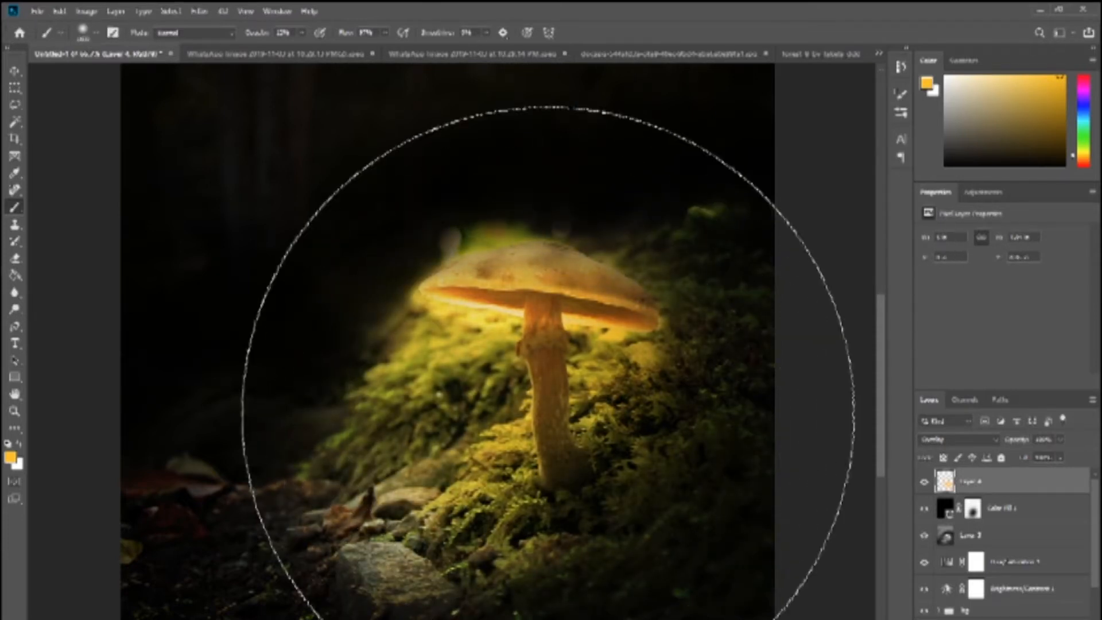
key("bracketleft")
key("bracketleft")
key("bracketleft")
key("bracketleft")
key("bracketleft")
key("bracketleft")
key("bracketleft")
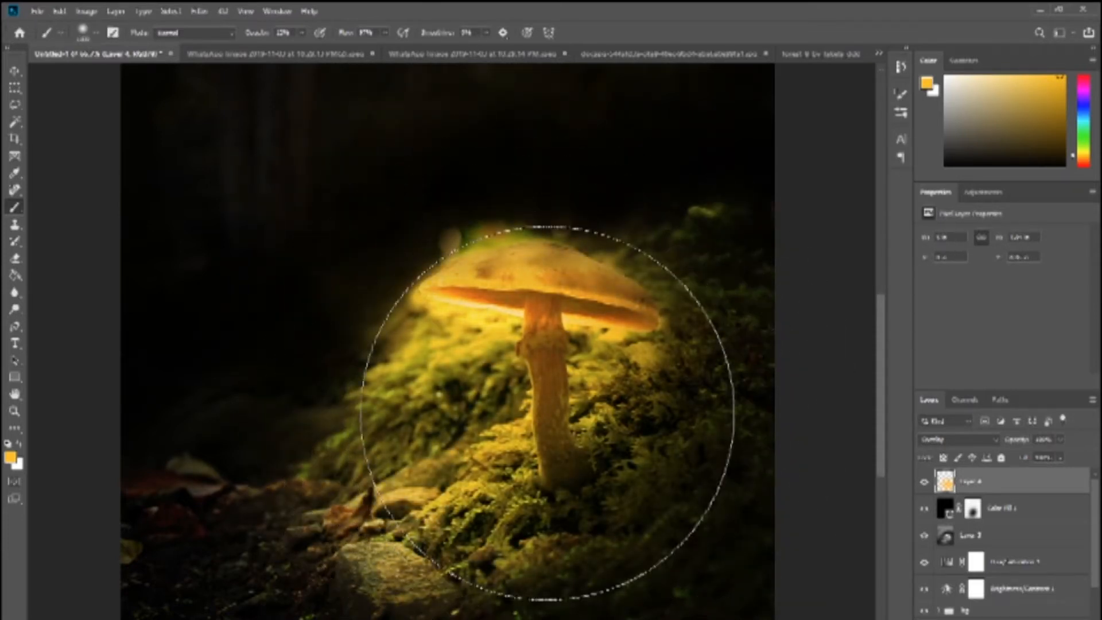
key("ctrl+minus")
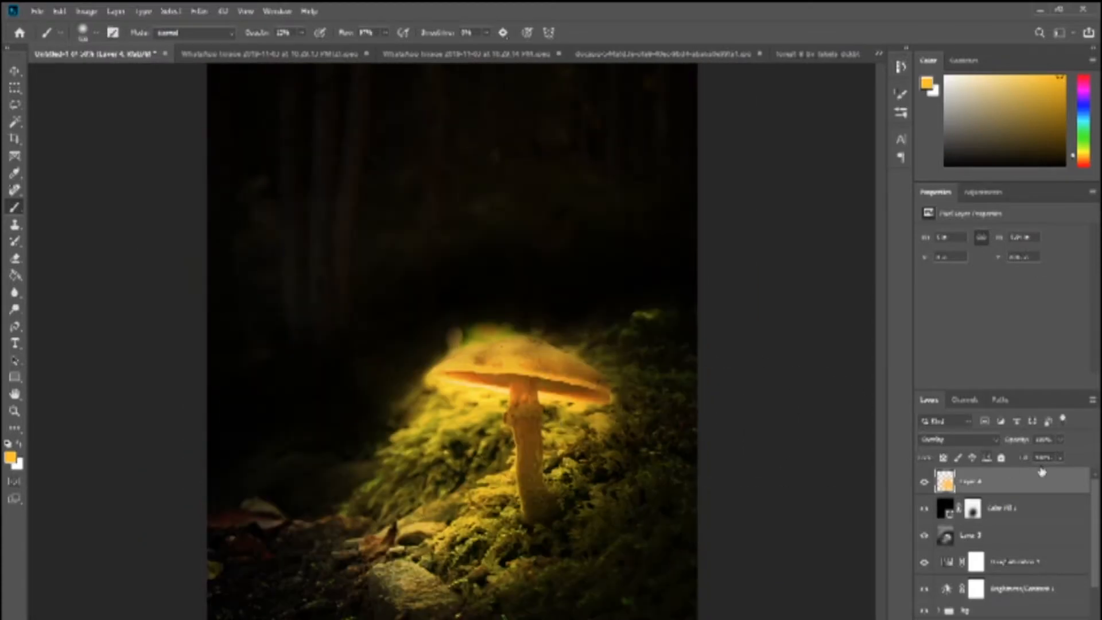
left_click_drag(1048, 459, 1044, 457)
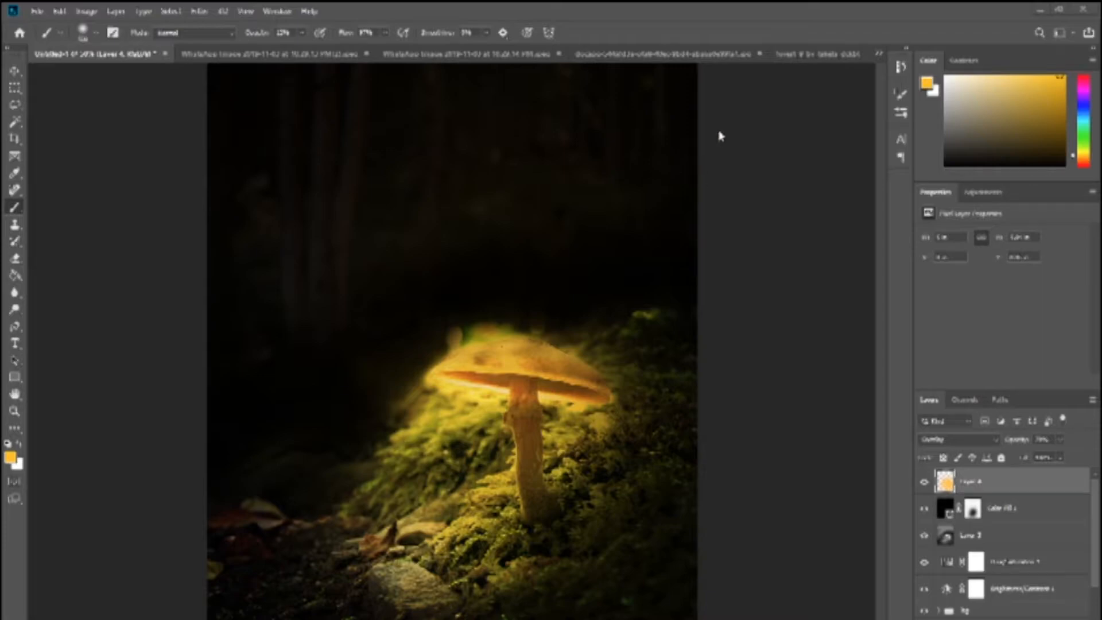
Switch to the photo of the boy looking down and select his whole figure with the Quick Selection tool.
left_click(815, 53)
left_click(597, 54)
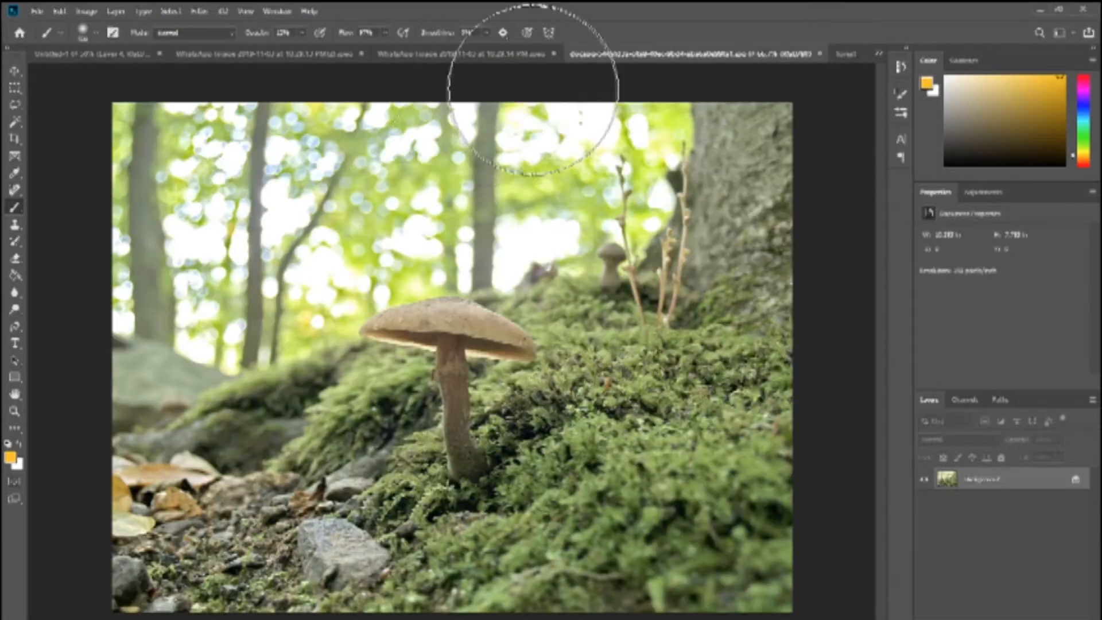
left_click(423, 54)
left_click(298, 53)
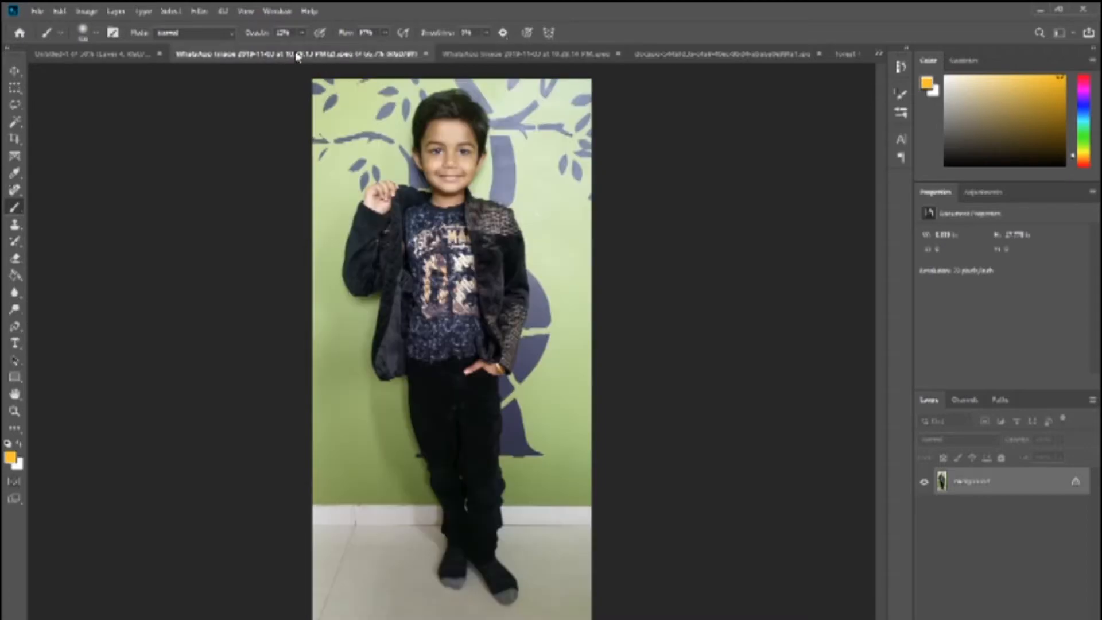
left_click(481, 55)
right_click(15, 121)
left_click(57, 121)
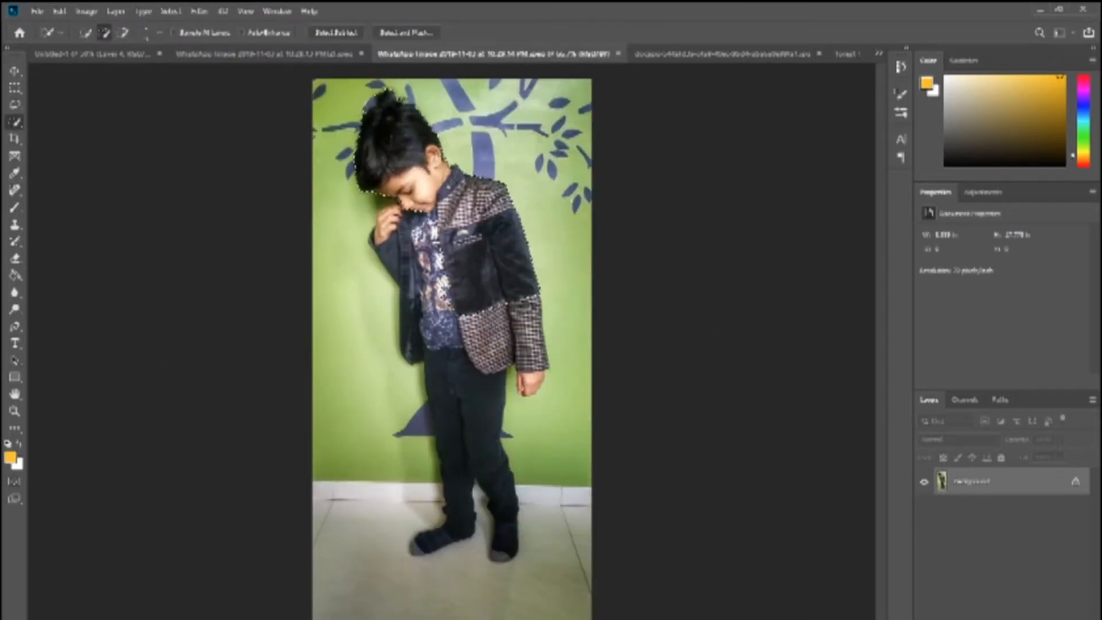
mouse_move(461, 372)
left_mouse_down()
mouse_move(504, 534)
mouse_move(450, 540)
left_mouse_up()
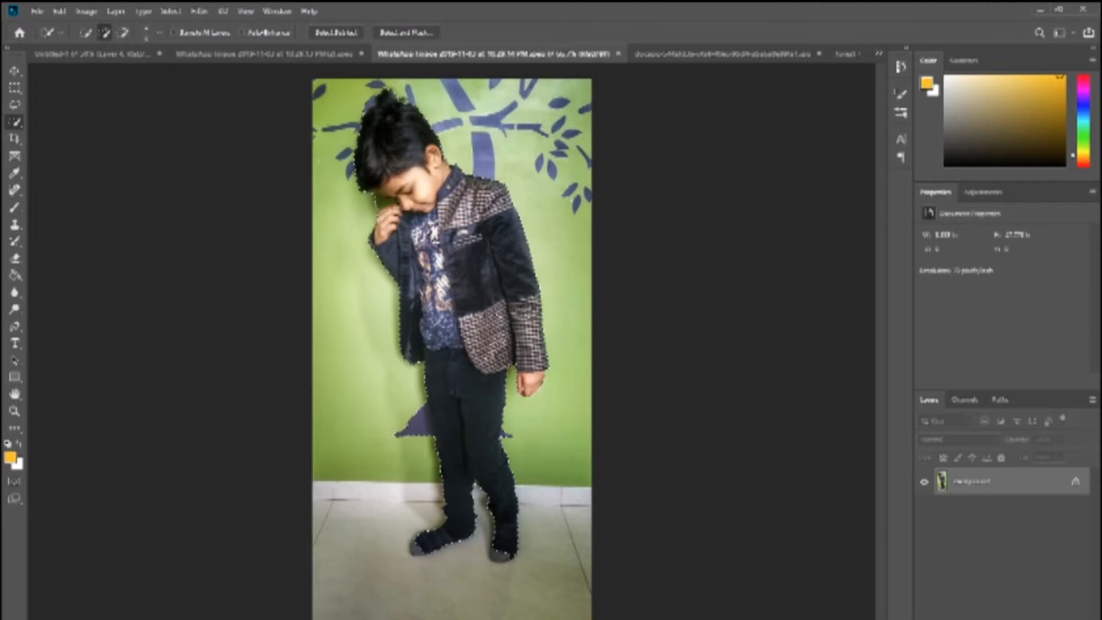
Subtract the green background gap between the boy's face and raised hand from the selection with a small brush.
key("bracketright")
key("bracketright")
key("bracketright")
key("bracketright")
key("bracketright")
key("bracketright")
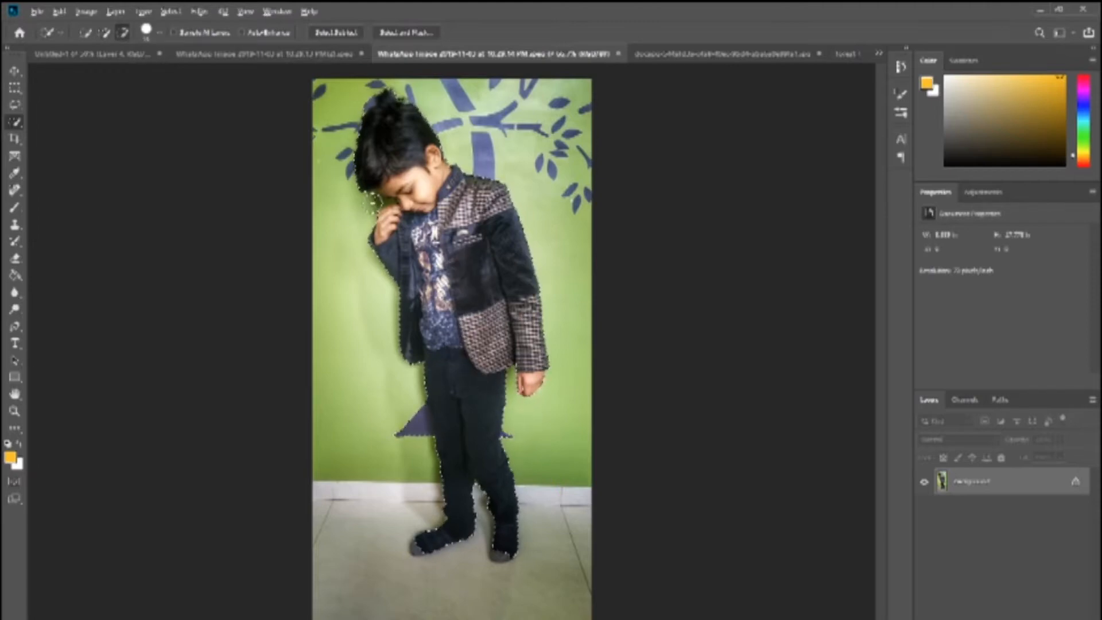
key("z")
left_click(385, 230)
left_click(384, 229)
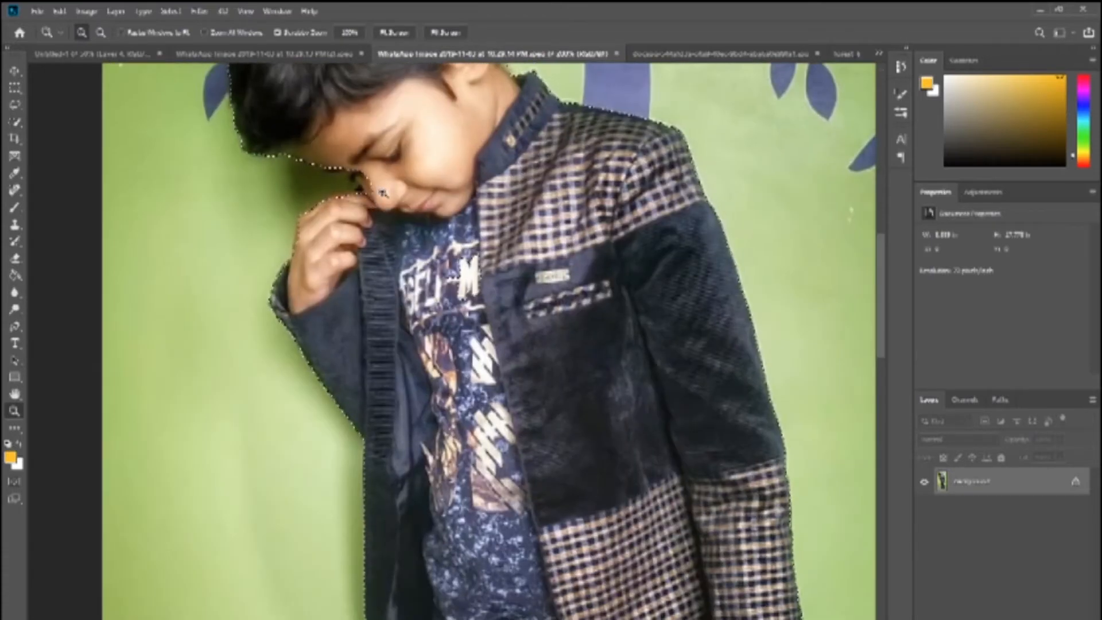
left_click(385, 232)
left_click_drag(386, 232, 432, 293)
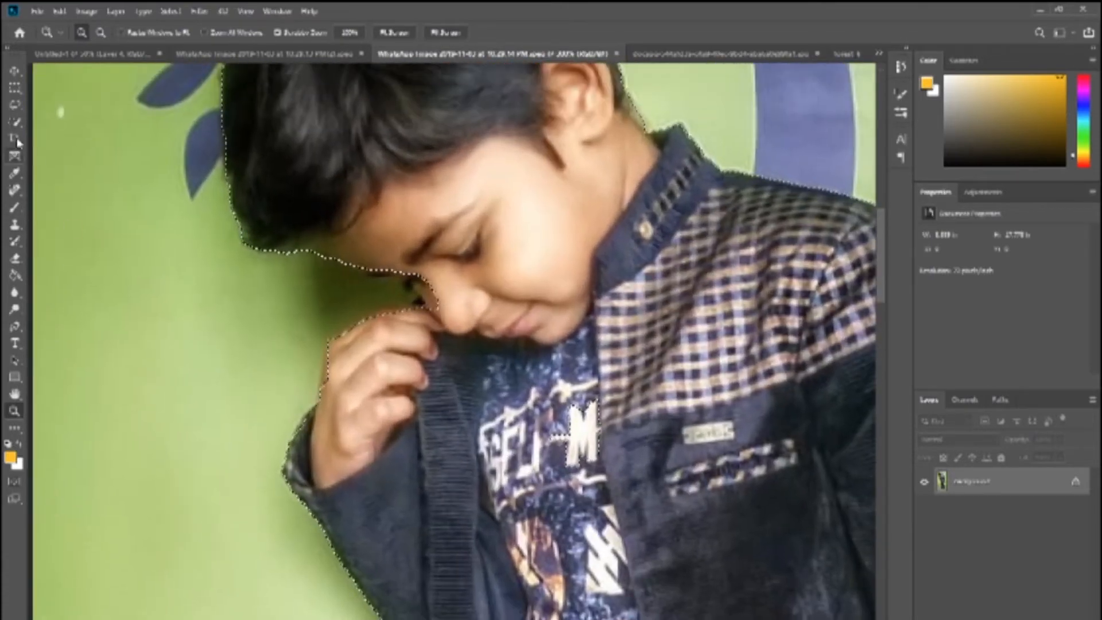
left_click(14, 122)
key("bracketleft")
key("bracketleft")
key("bracketleft")
key("bracketleft")
key("bracketleft")
key("bracketleft")
key("bracketleft")
left_click_drag(415, 281, 387, 275)
Refine the selection around the tuft of hair on top of the boy's head.
scroll(310, 217, "up", 5)
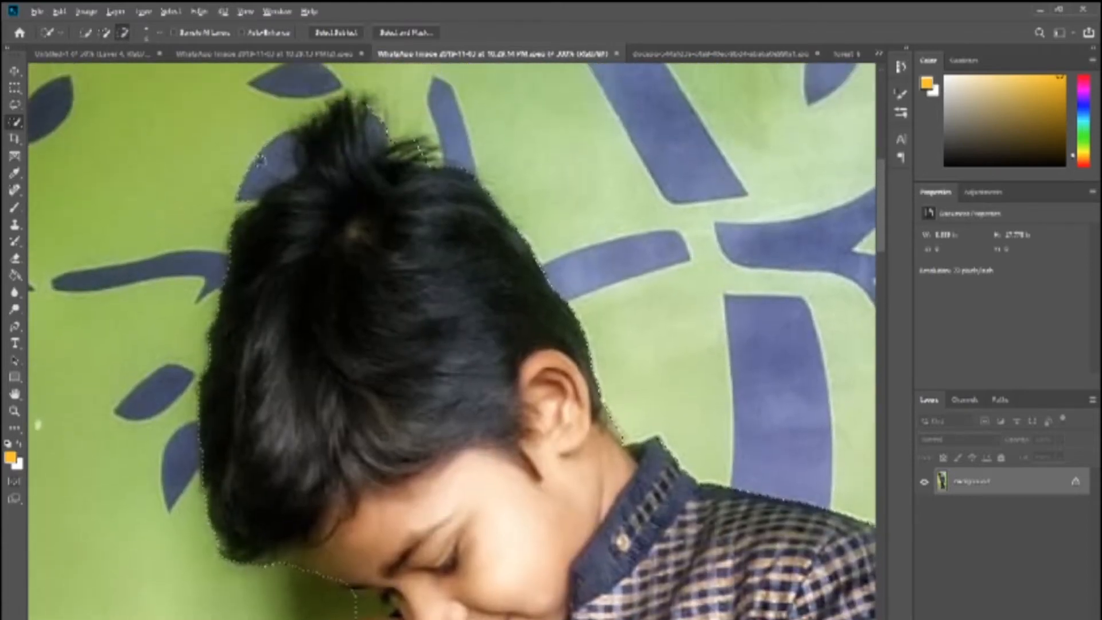
left_click_drag(260, 160, 247, 175)
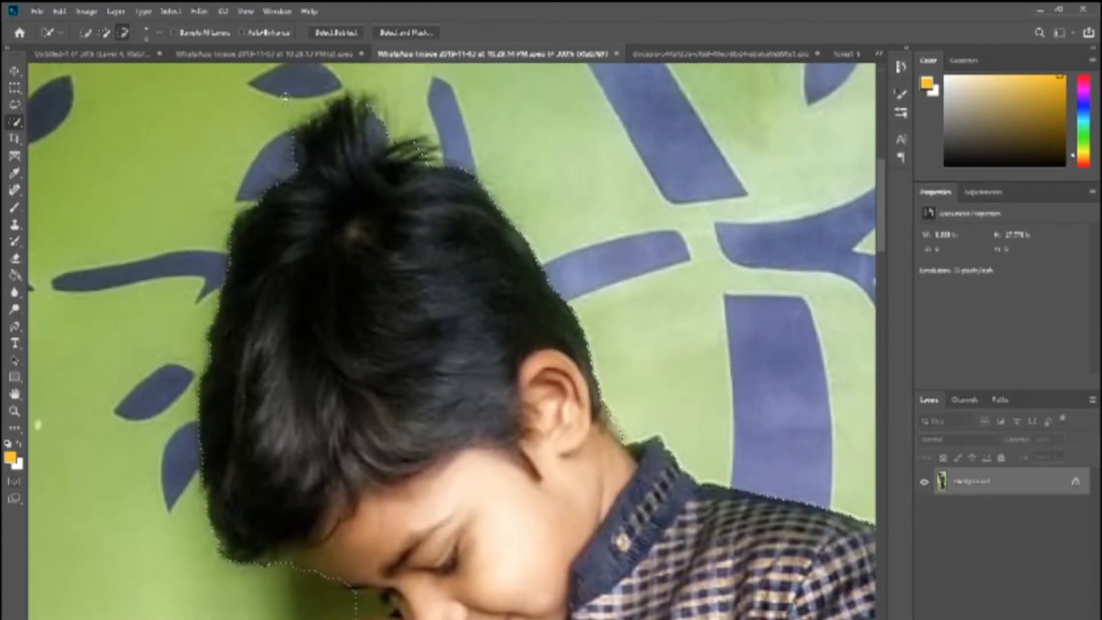
left_click_drag(420, 153, 435, 152)
Subtract the purple wall shape beside the boy's trouser leg from the selection.
scroll(562, 304, "down", 15)
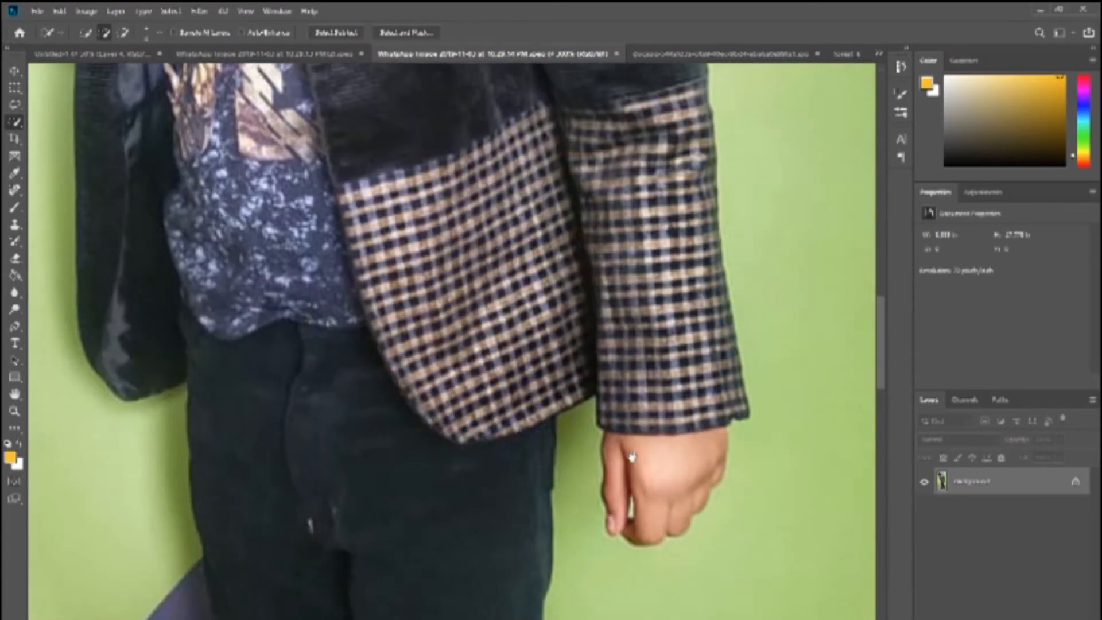
scroll(636, 448, "down", 4)
scroll(574, 408, "down", 10)
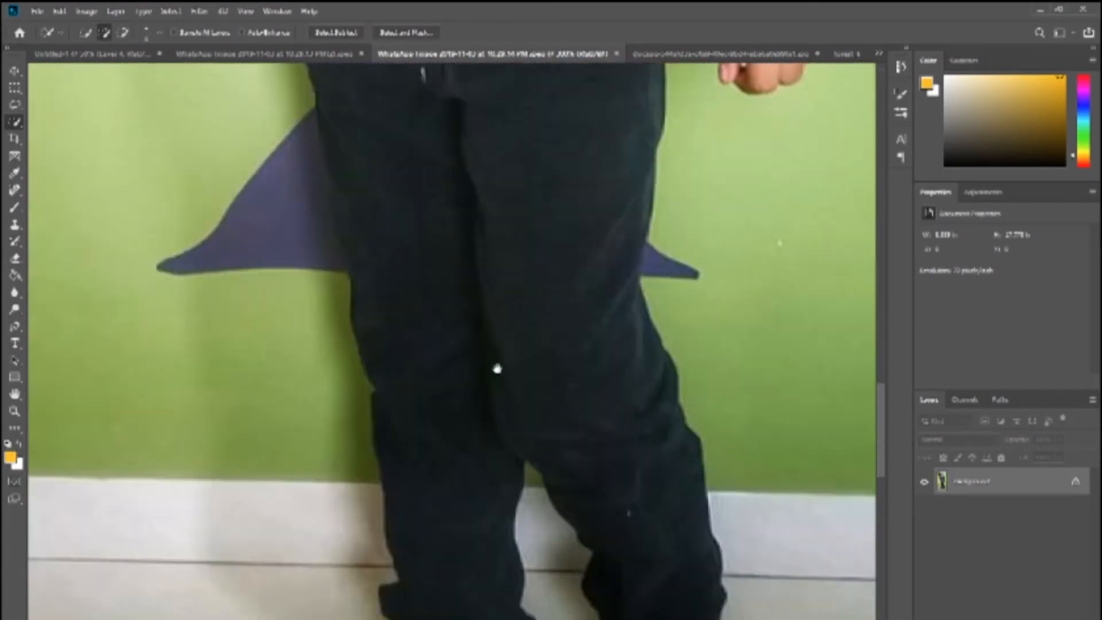
scroll(497, 368, "down", 3)
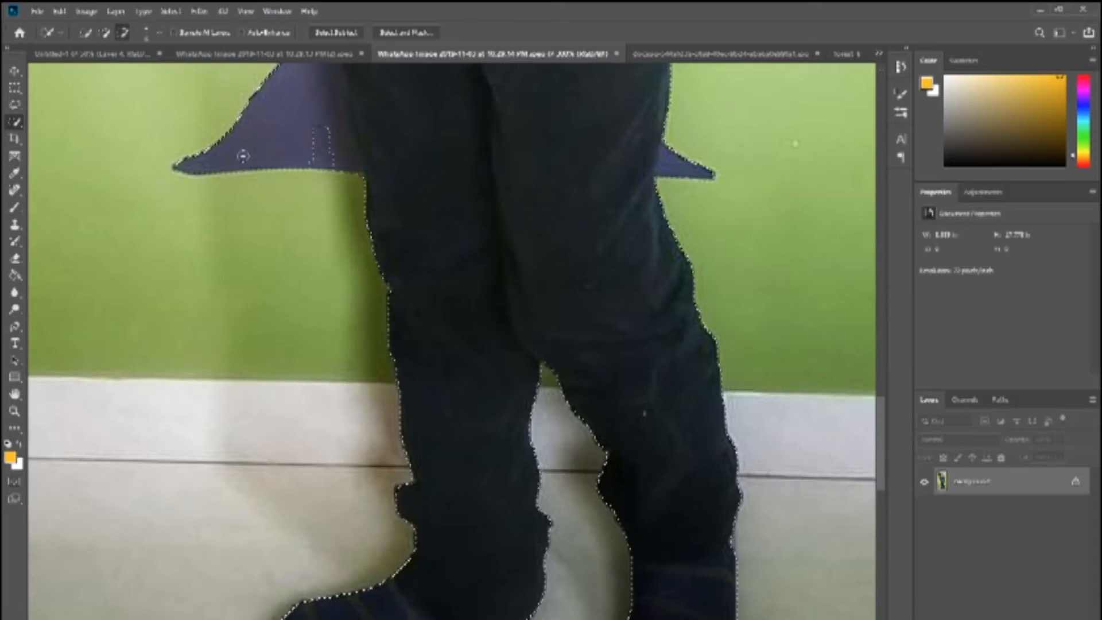
scroll(313, 246, "up", 4)
left_click_drag(352, 152, 375, 237)
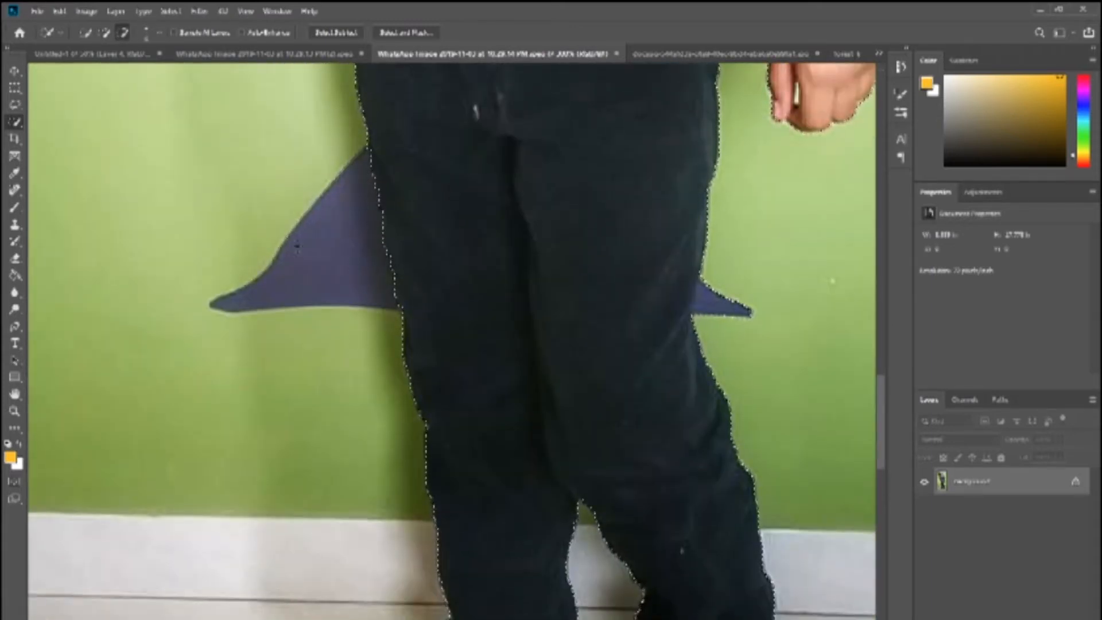
key("z")
left_click(19, 122)
key("z")
right_click(639, 269)
left_click(670, 279)
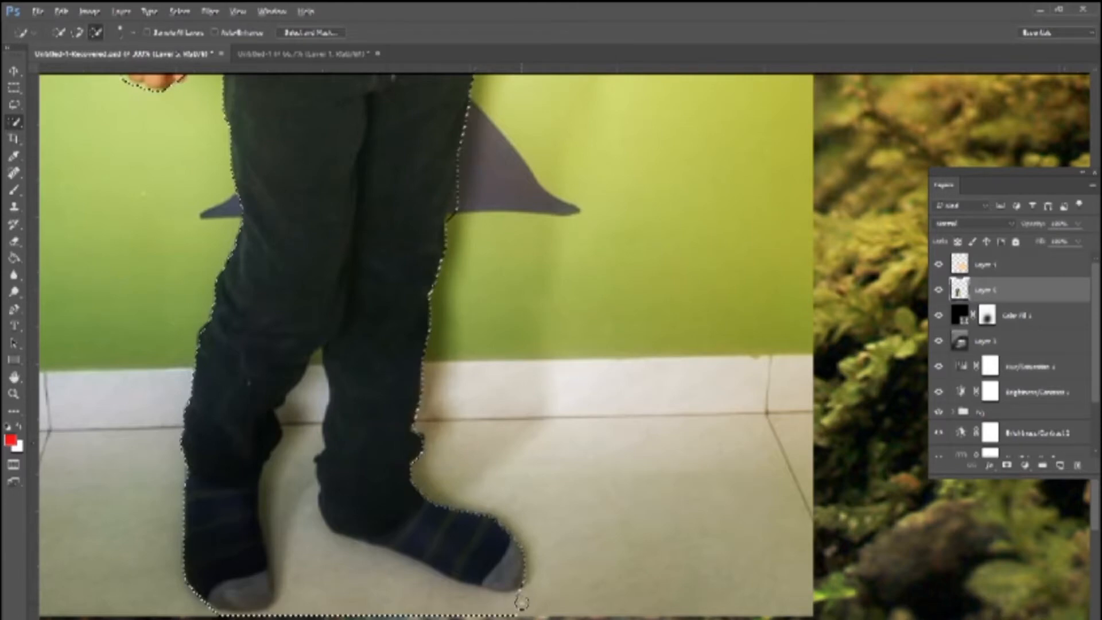
In the composite document, subtract the floor around and between the boy's feet and mask his layer with the selection.
mouse_move(439, 603)
left_mouse_down()
mouse_move(348, 596)
mouse_move(287, 459)
mouse_move(271, 481)
left_mouse_up()
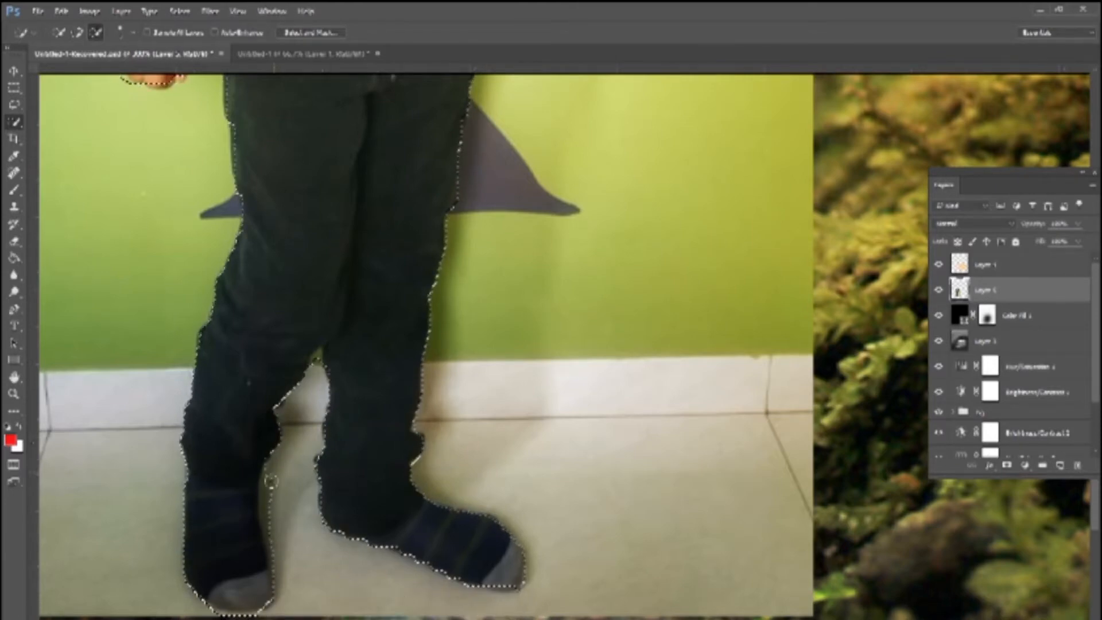
key("z")
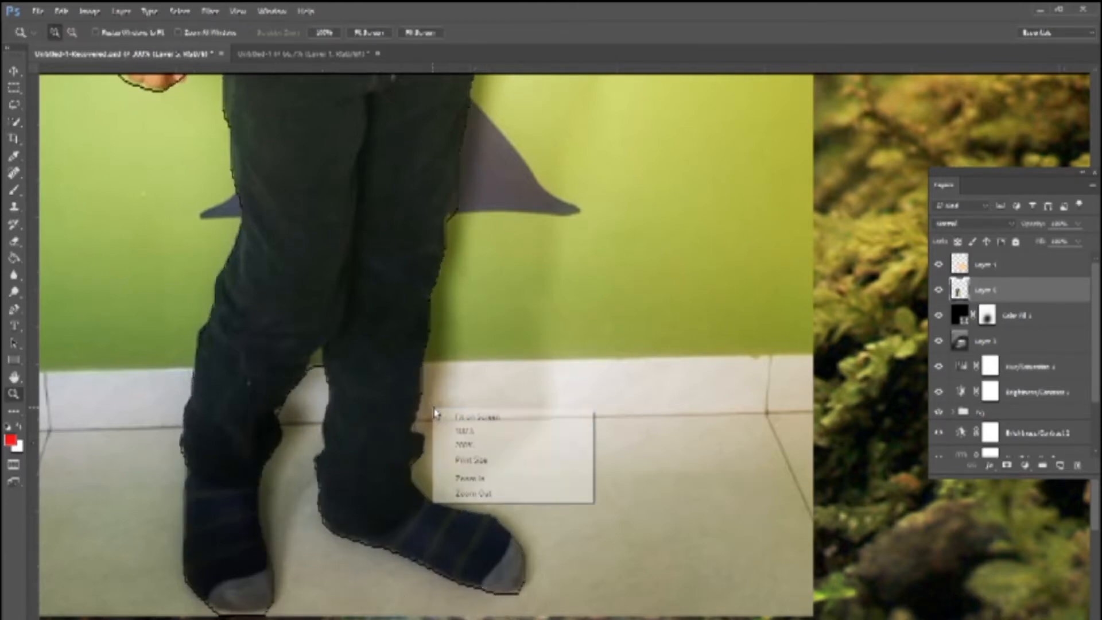
key("ctrl+0")
left_click(1007, 465)
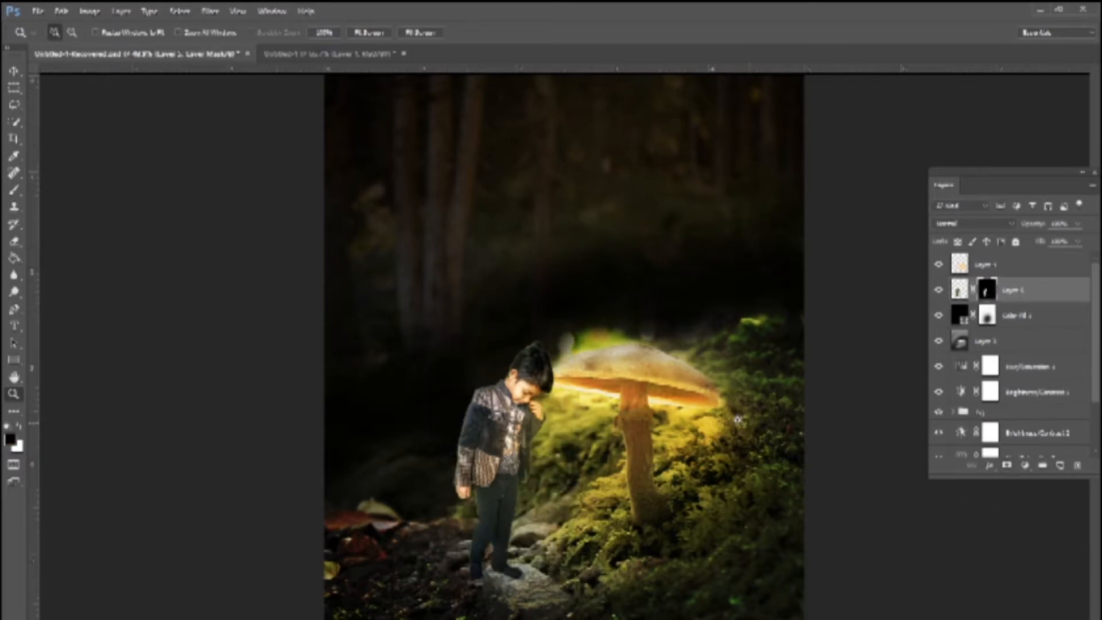
Scale down the boy and place him on the rock beside the mushroom with Free Transform.
key("ctrl+t")
left_click_drag(526, 457, 559, 483)
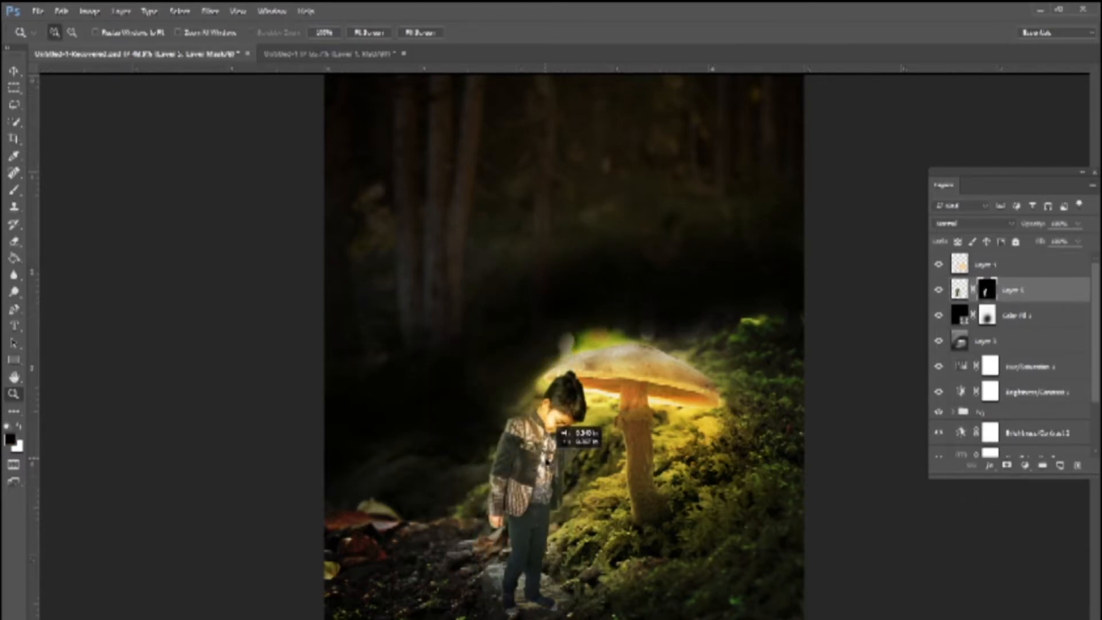
left_click_drag(605, 366, 576, 407)
left_click_drag(549, 450, 531, 462)
key("ctrl+space")
key("Return")
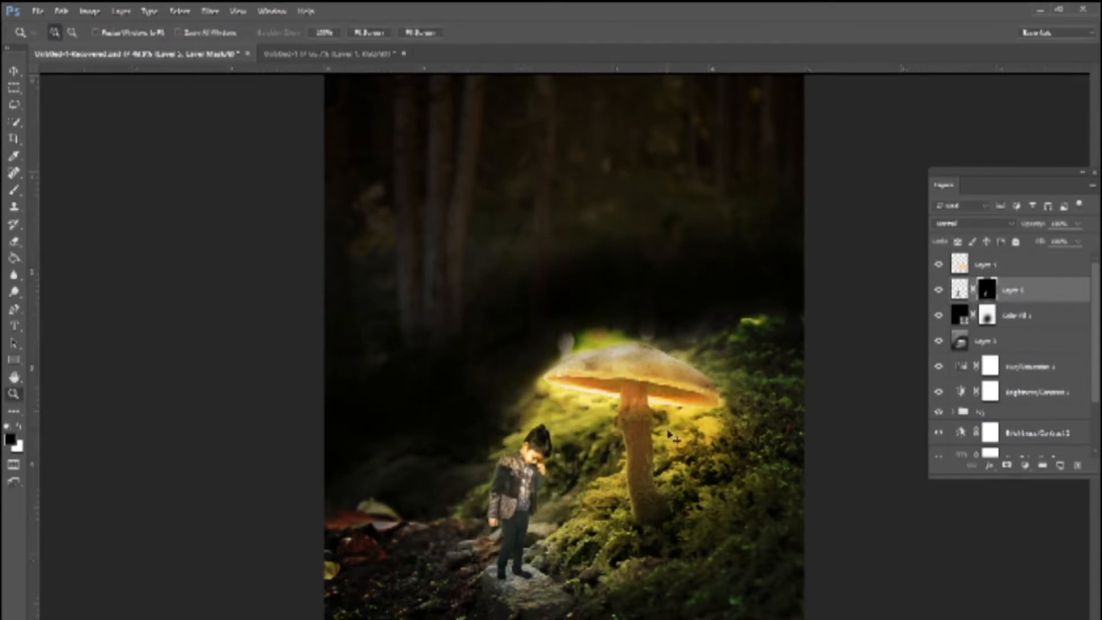
Fine-tune the boy's size and position with Free Transform so that his feet rest on the rock.
key("ctrl+t")
left_click_drag(656, 408, 643, 385)
key("Return")
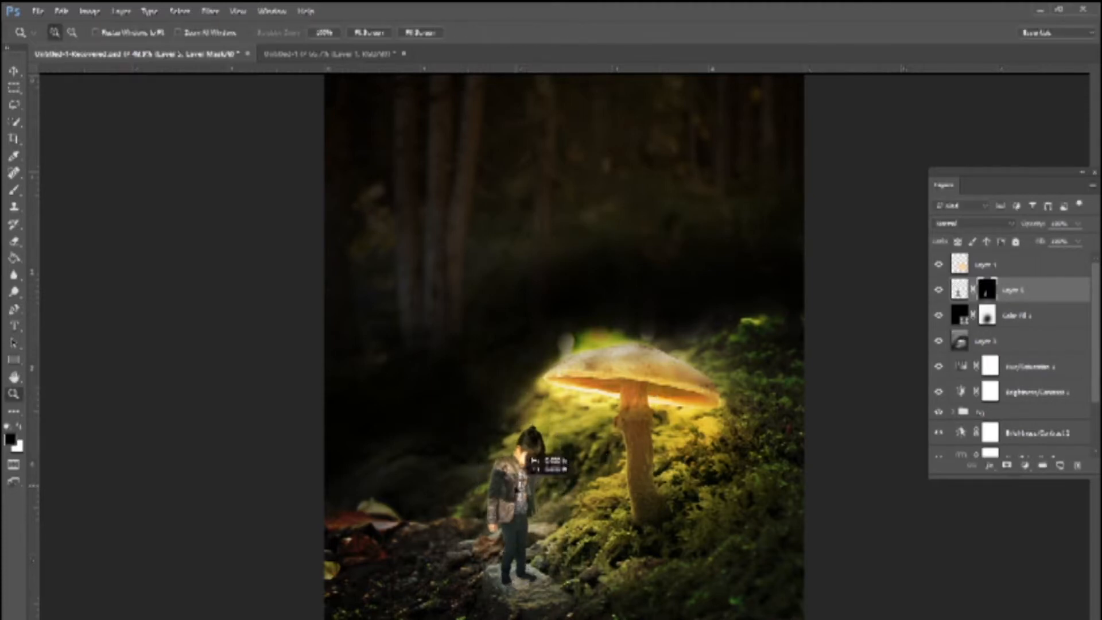
key("ctrl+t")
right_click(507, 476)
left_click(580, 341)
left_click_drag(571, 592, 580, 599)
key("Return")
Clean up the leftover fringe along the boy's jacket, trousers and hair by painting black on his layer mask.
key("z")
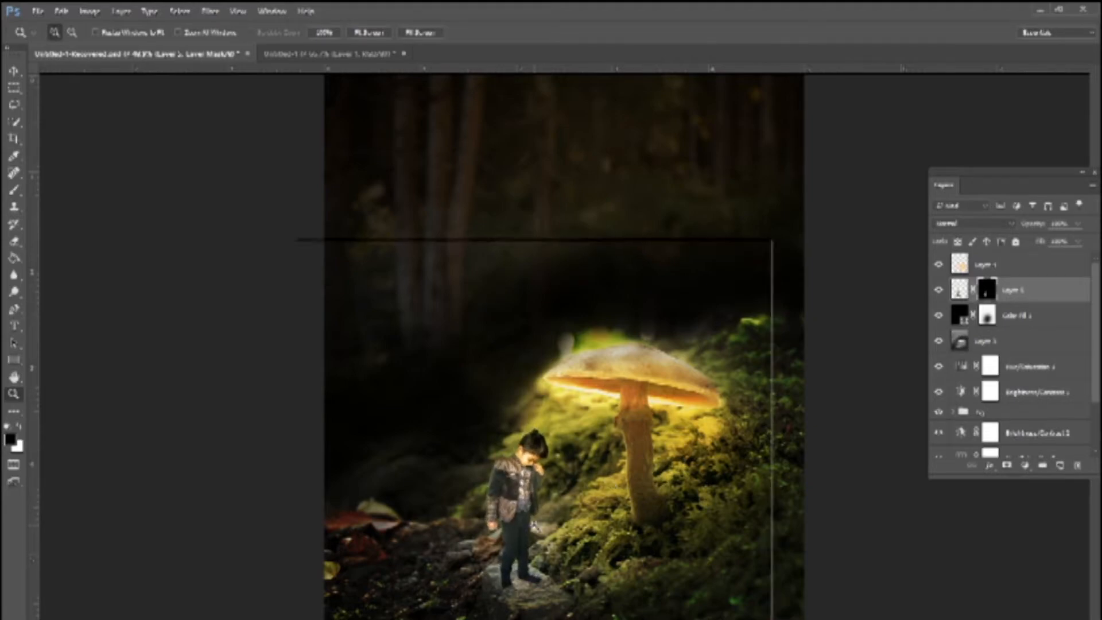
left_click(546, 502)
left_click(534, 516)
left_click(535, 494)
left_click(532, 492)
left_click_drag(441, 555, 597, 169)
left_click_drag(610, 322, 593, 488)
left_click_drag(562, 281, 564, 432)
key("b")
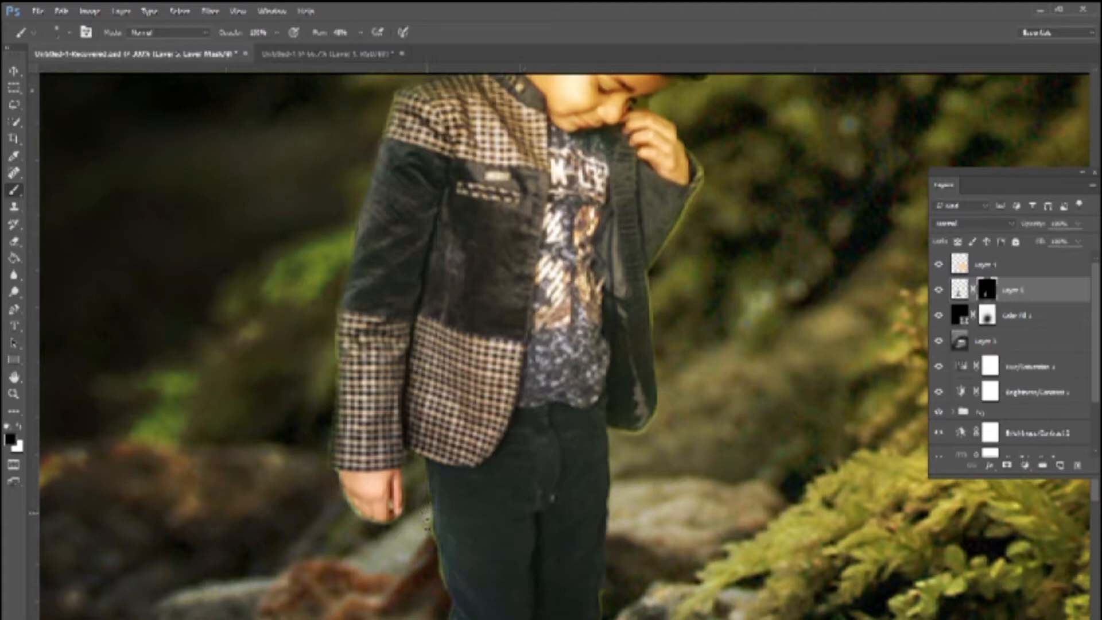
scroll(447, 402, "down", 5)
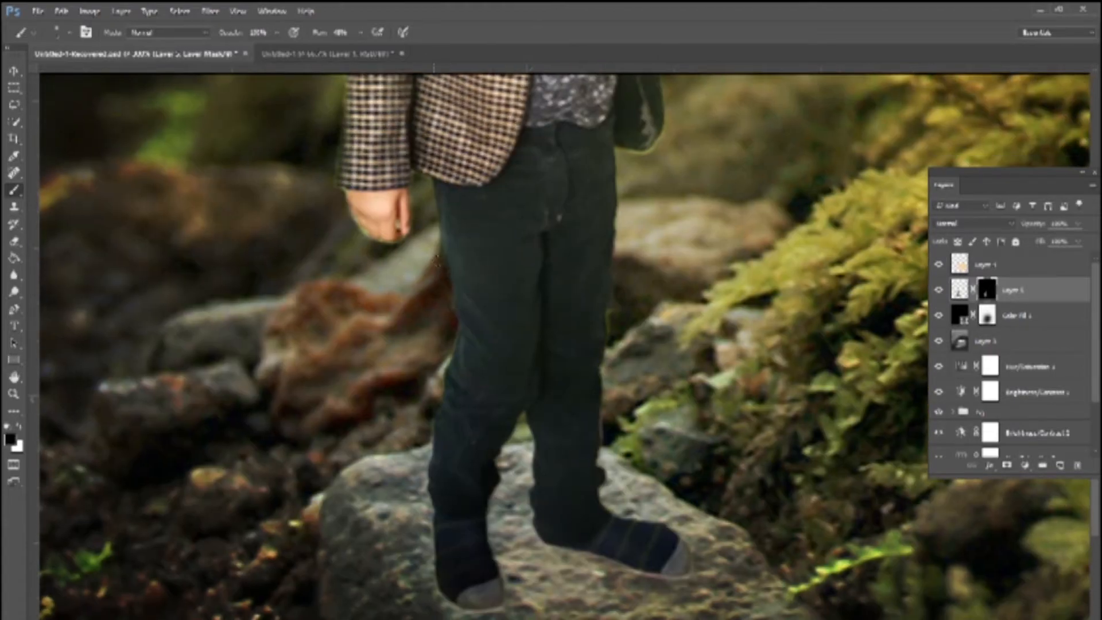
scroll(632, 298, "up", 6)
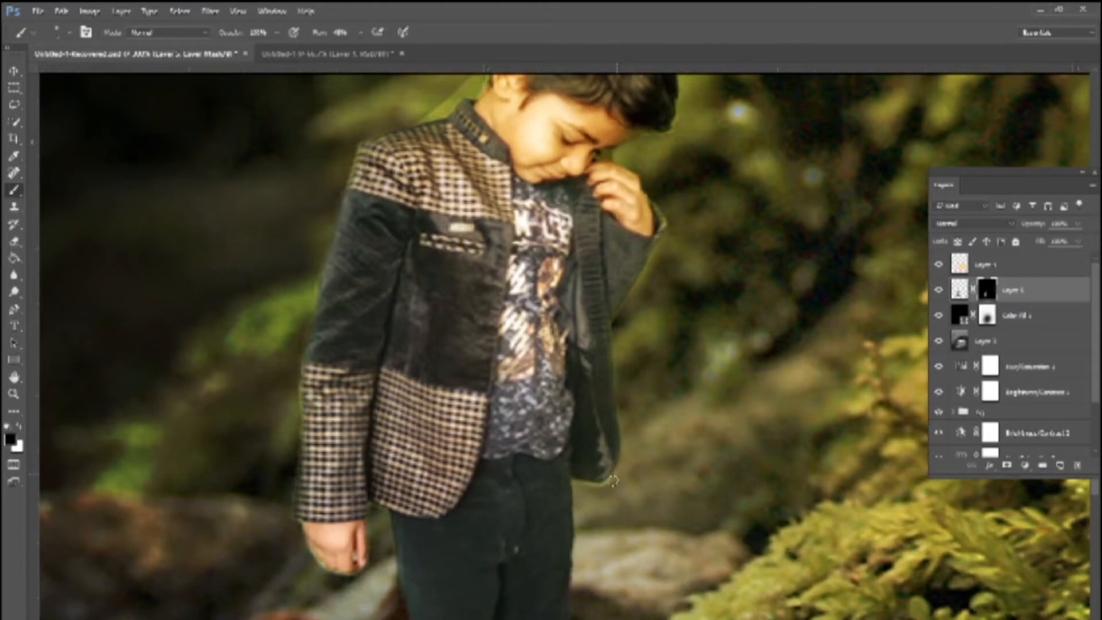
scroll(574, 481, "up", 3)
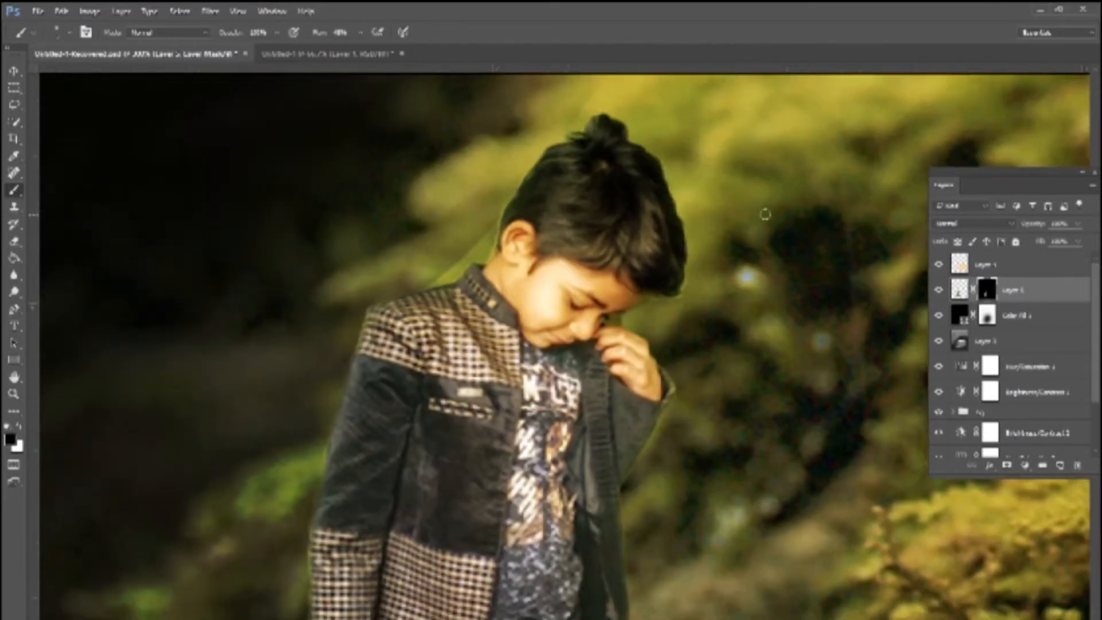
Inspect the boy's cutout against the whole composite and close up around his legs and the rock.
key("z")
right_click(712, 210)
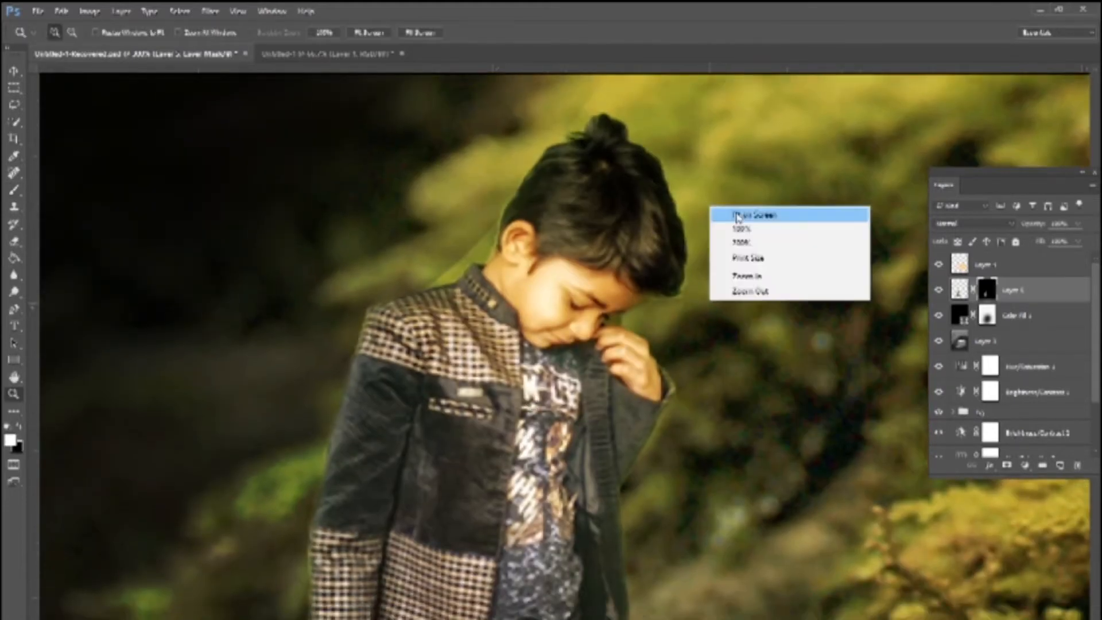
left_click(737, 214)
left_click(544, 600)
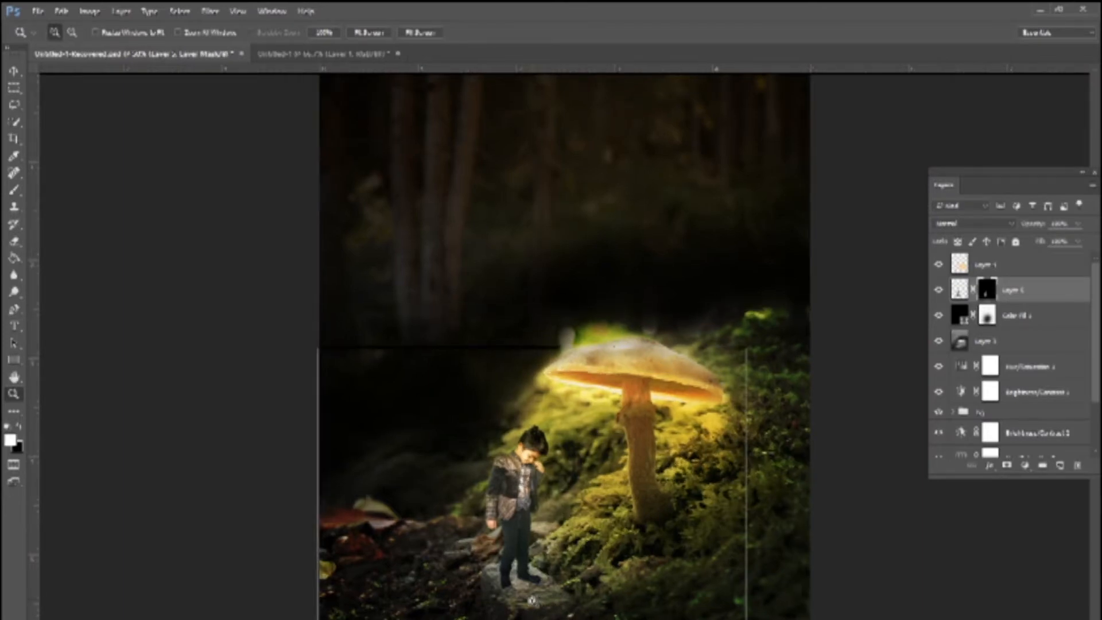
left_click(536, 597)
left_click(525, 590)
left_click_drag(526, 591, 550, 471)
left_click(589, 330)
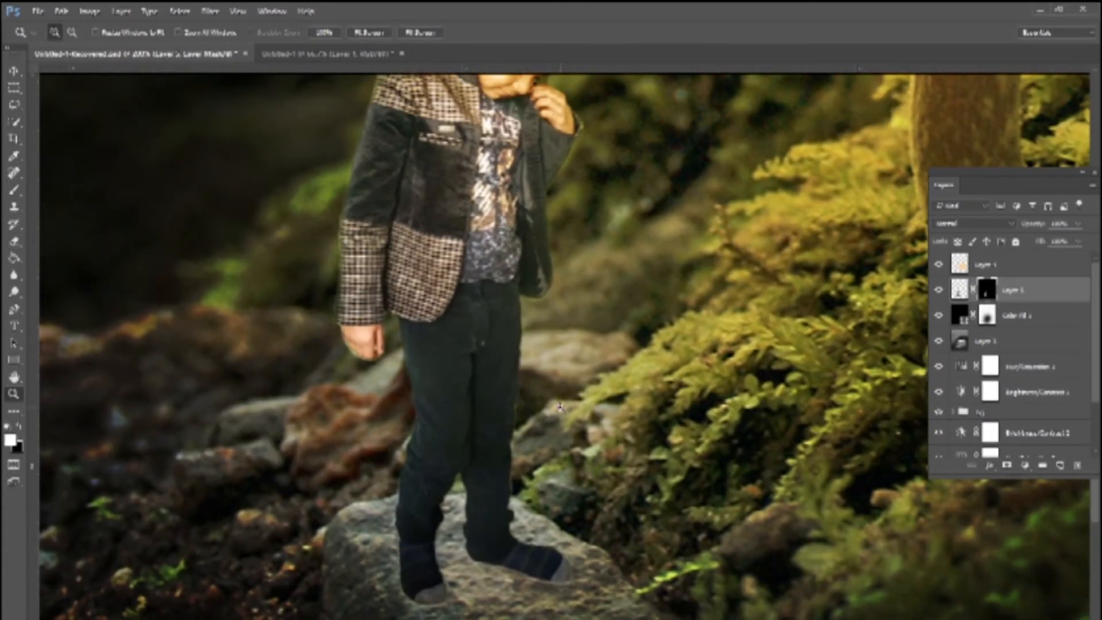
left_click(512, 505, "alt")
Add a Hue/Saturation adjustment clipped to the boy's layer, shifting the hue slightly and reducing saturation and lightness.
left_click(1025, 465)
left_click(1018, 309)
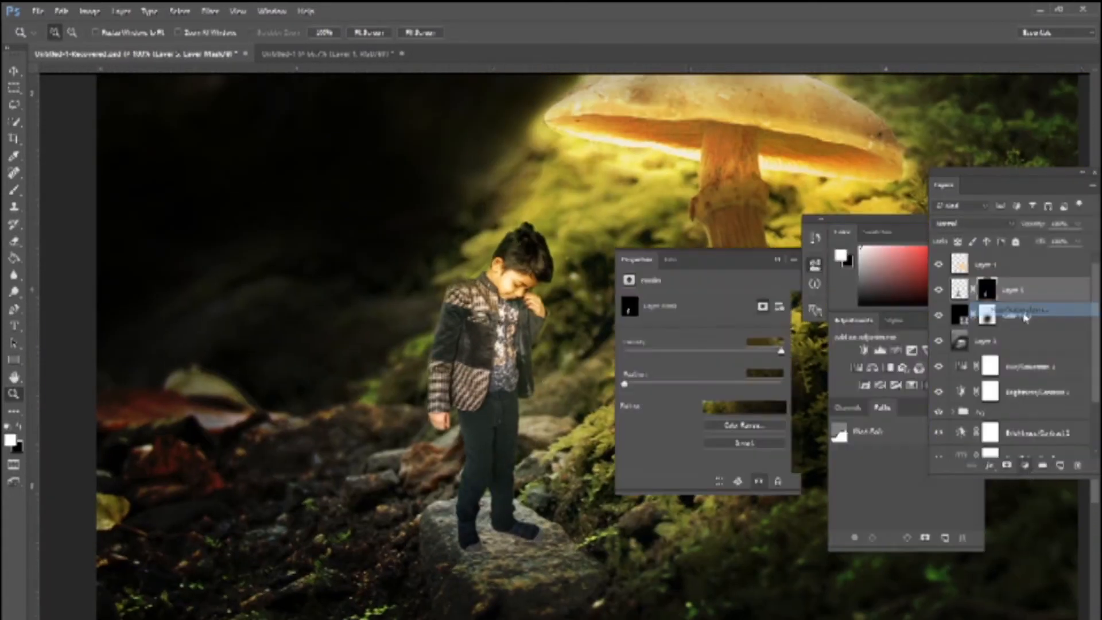
left_click_drag(702, 348, 648, 350)
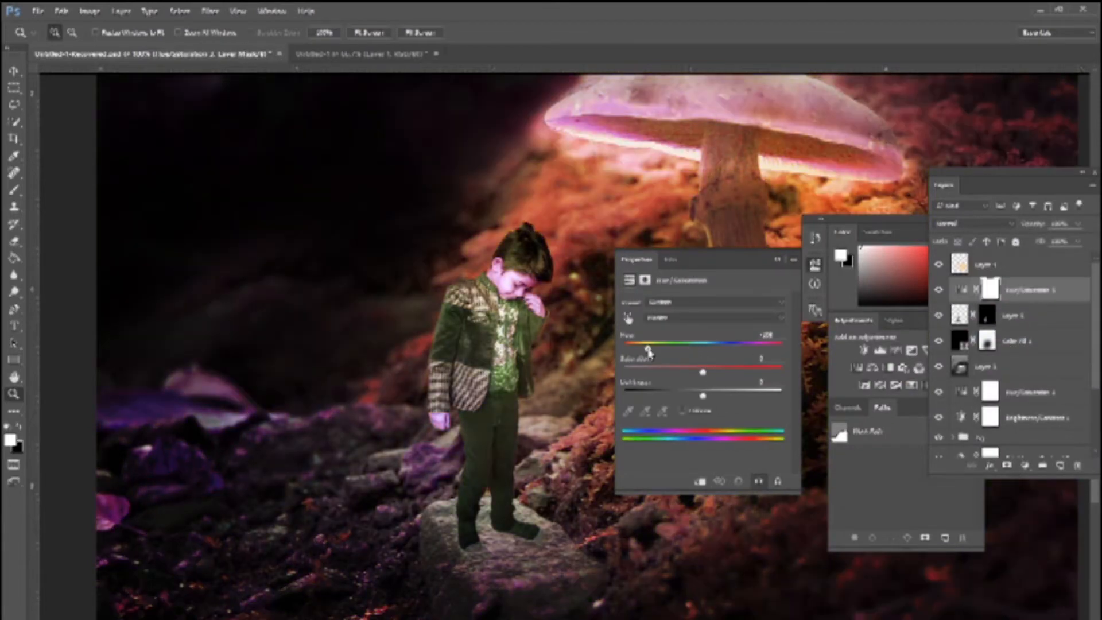
left_click(702, 481)
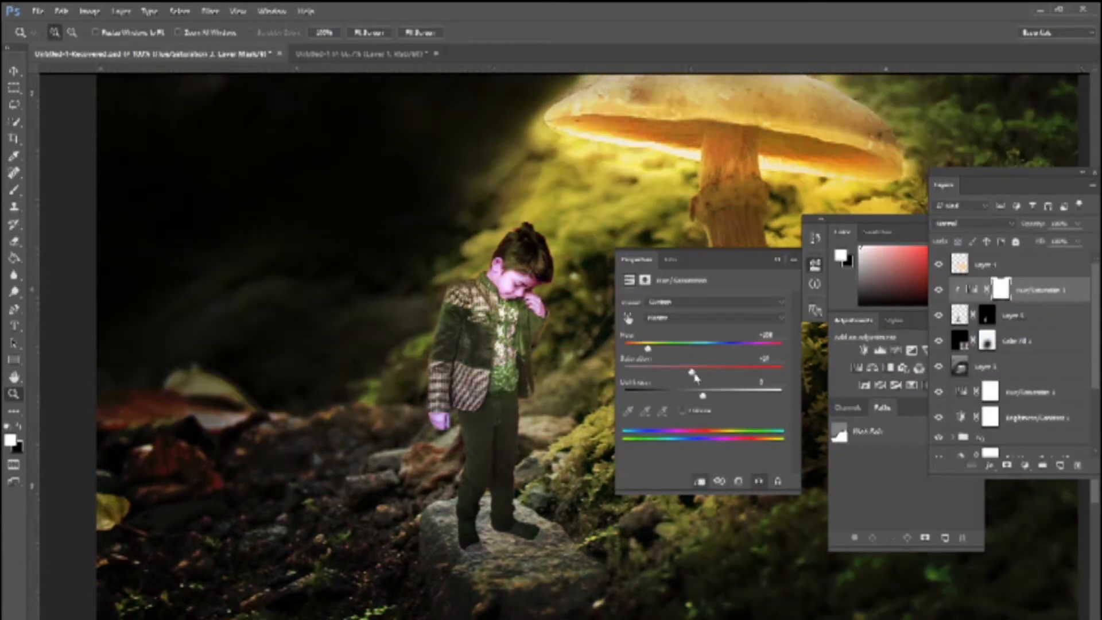
left_click_drag(704, 398, 694, 397)
left_click(701, 482)
left_click(701, 482)
left_click_drag(645, 348, 697, 349)
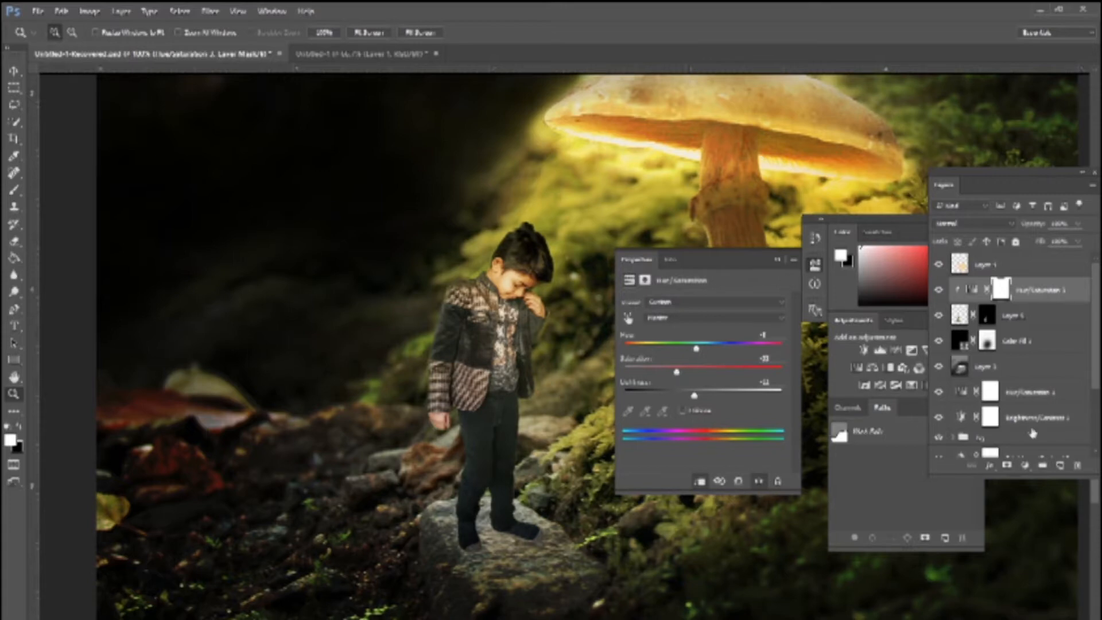
Add a Brightness/Contrast adjustment clipped to the boy's layer, raising the brightness and lowering the contrast.
left_click(1025, 465)
left_click(1003, 234)
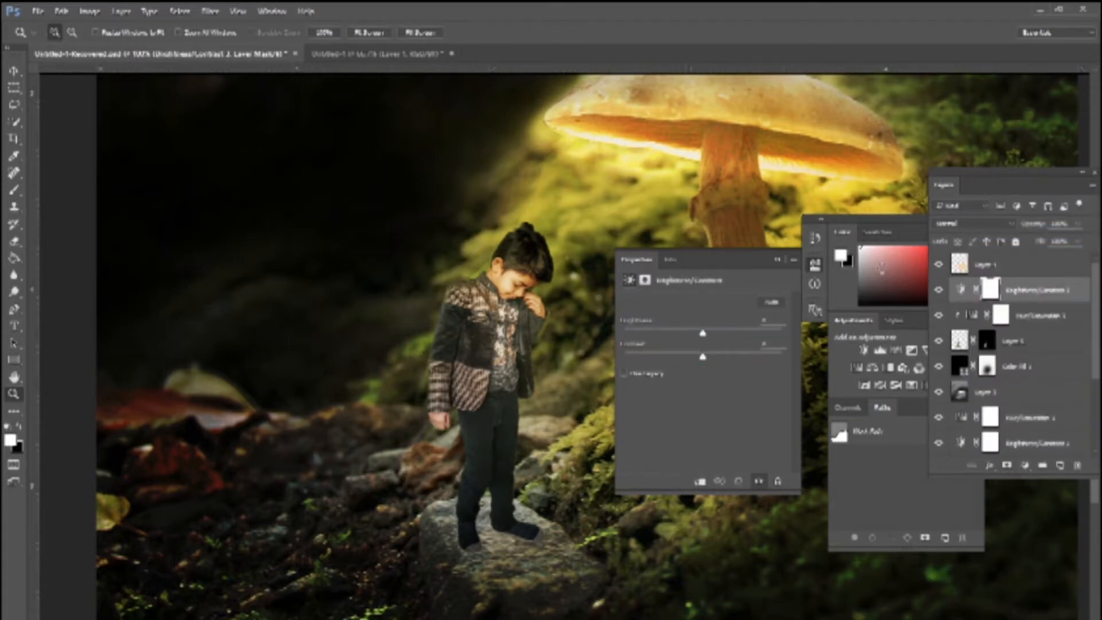
left_click(715, 478)
left_click_drag(703, 334, 727, 337)
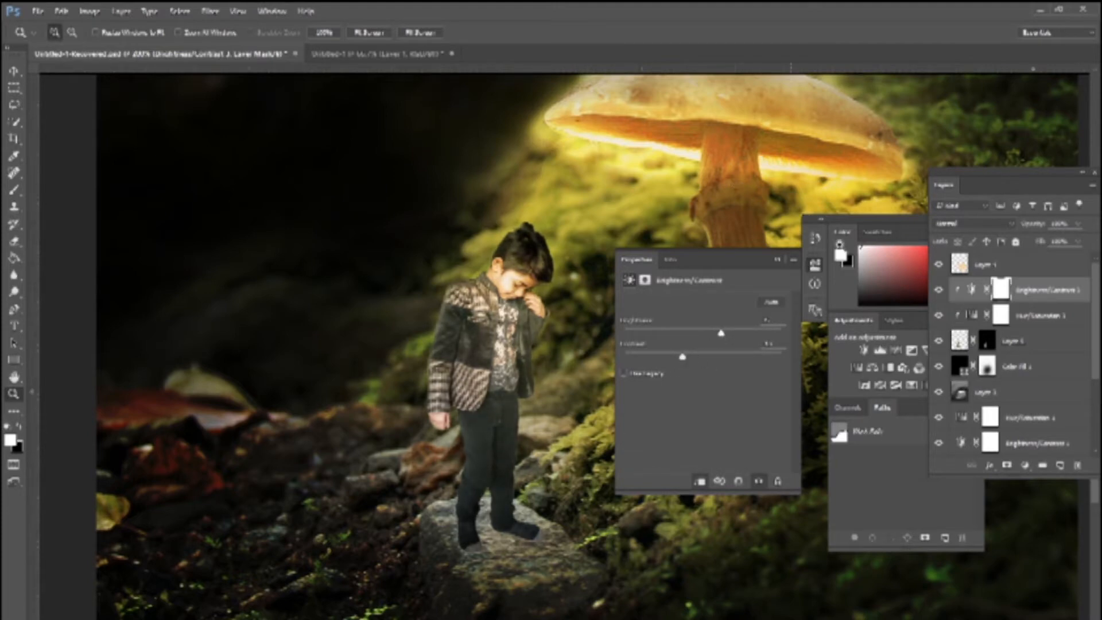
left_click(794, 224)
right_click(486, 259)
left_click(503, 269)
left_click_drag(874, 219, 686, 206)
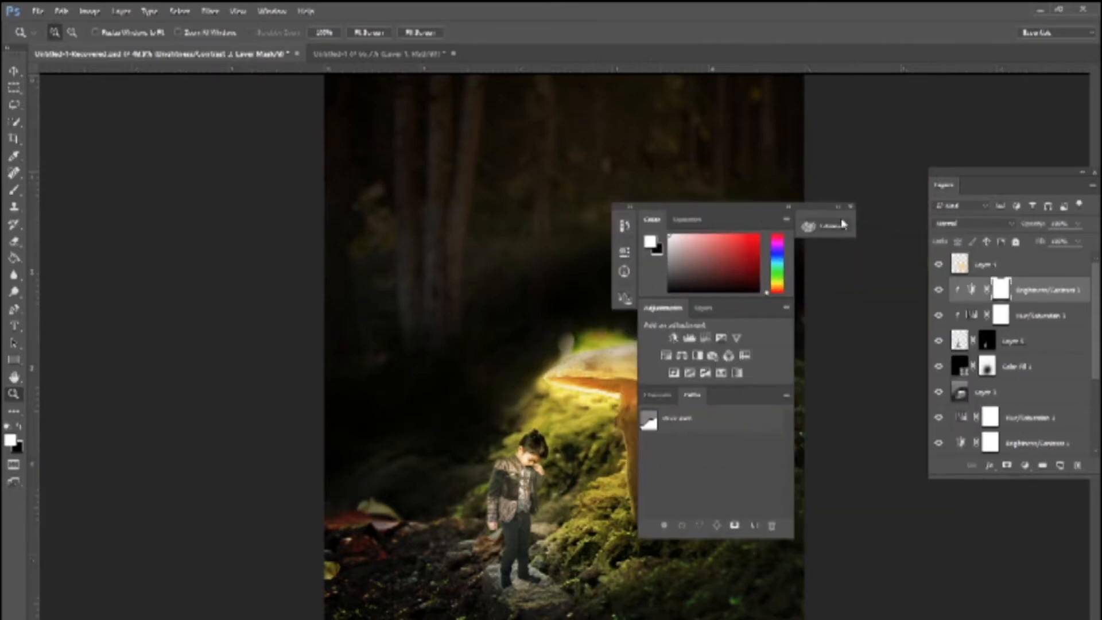
left_click(849, 206)
Open the star sky image from the poster folder and copy it into the composite as a new layer.
left_click(594, 428, "alt")
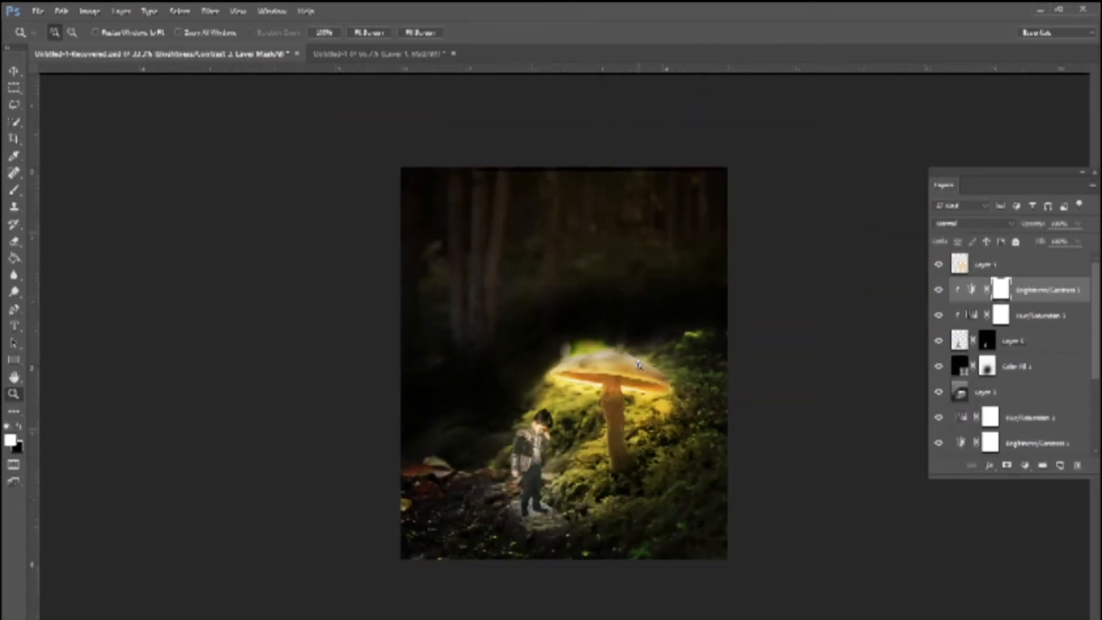
left_click(638, 364)
left_click(37, 11)
left_click(52, 34)
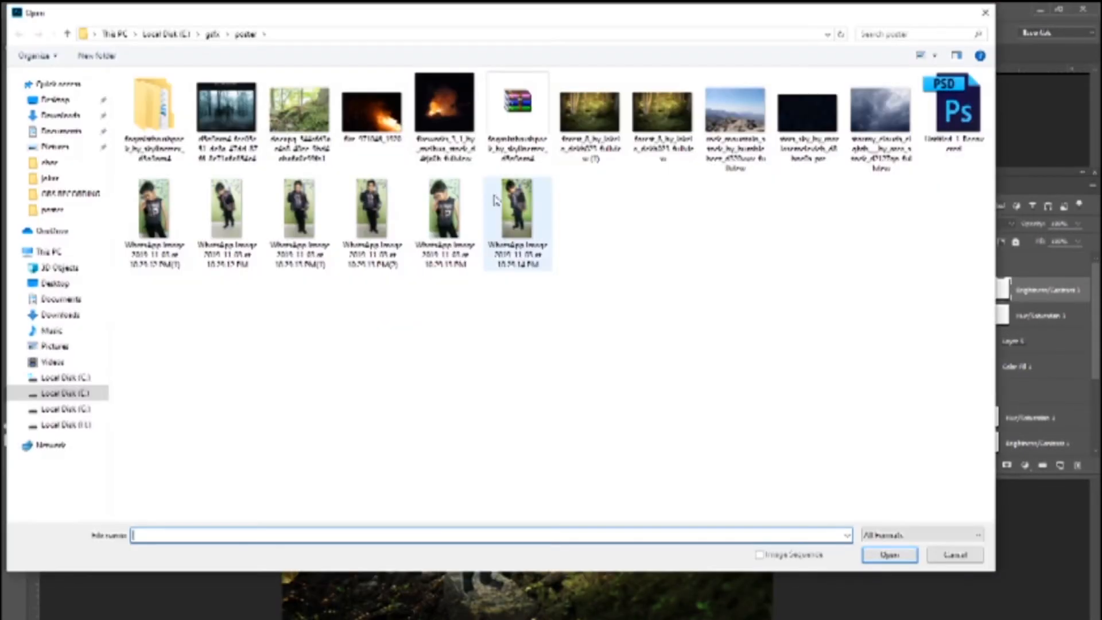
double_click(807, 112)
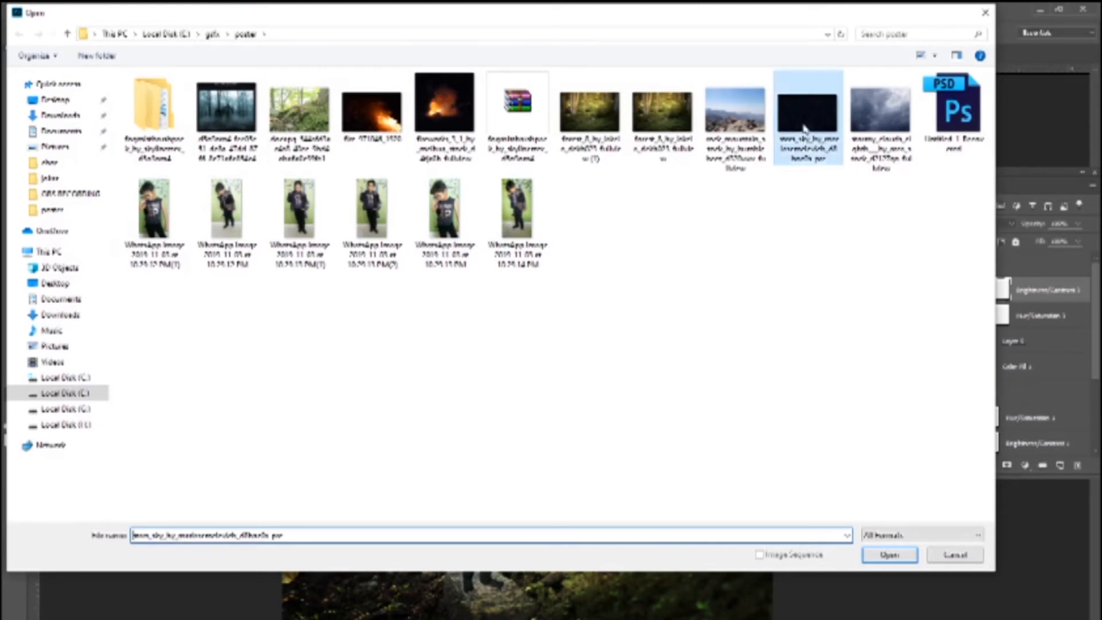
left_click(189, 56)
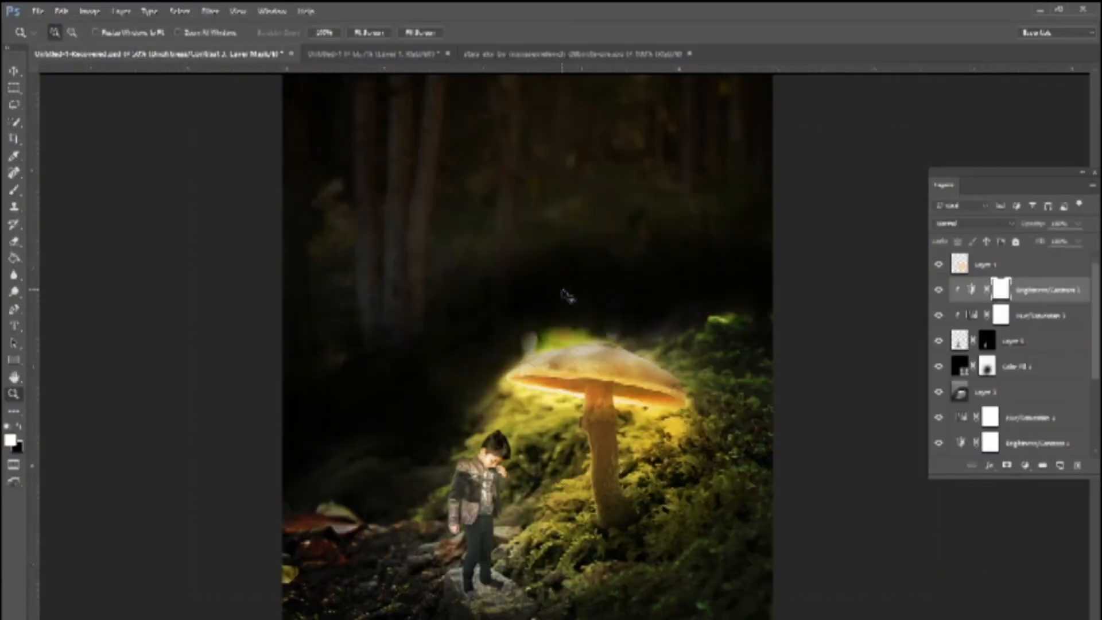
key("ctrl+v")
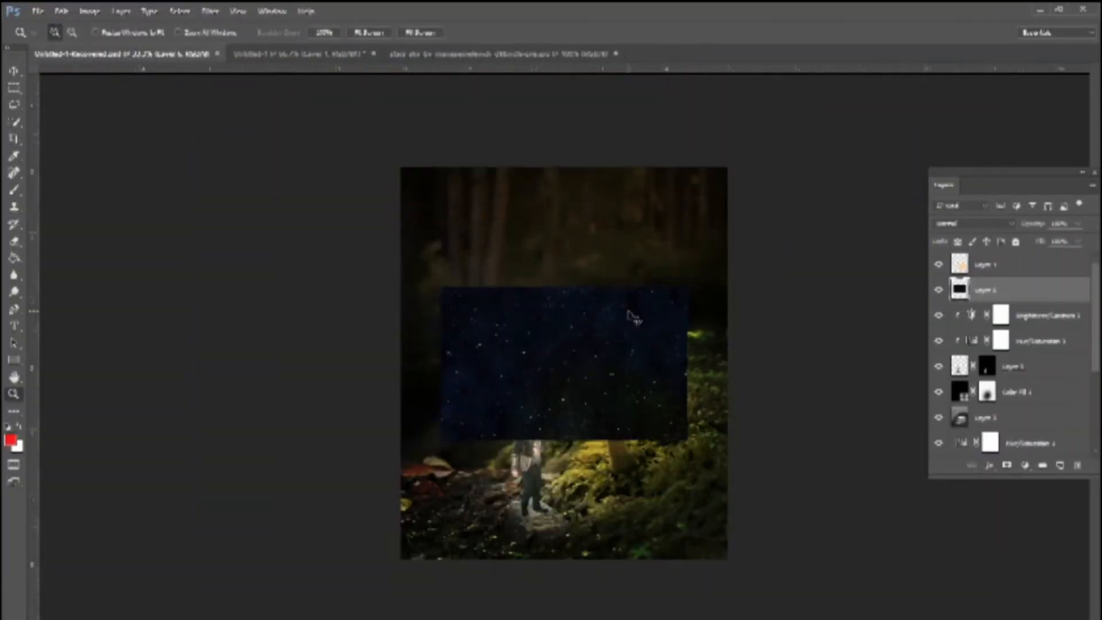
Enlarge the star image to cover the canvas and place it at the top of the layer stack in Screen mode.
key("ctrl+t")
left_click_drag(688, 284, 895, 154)
key("Return")
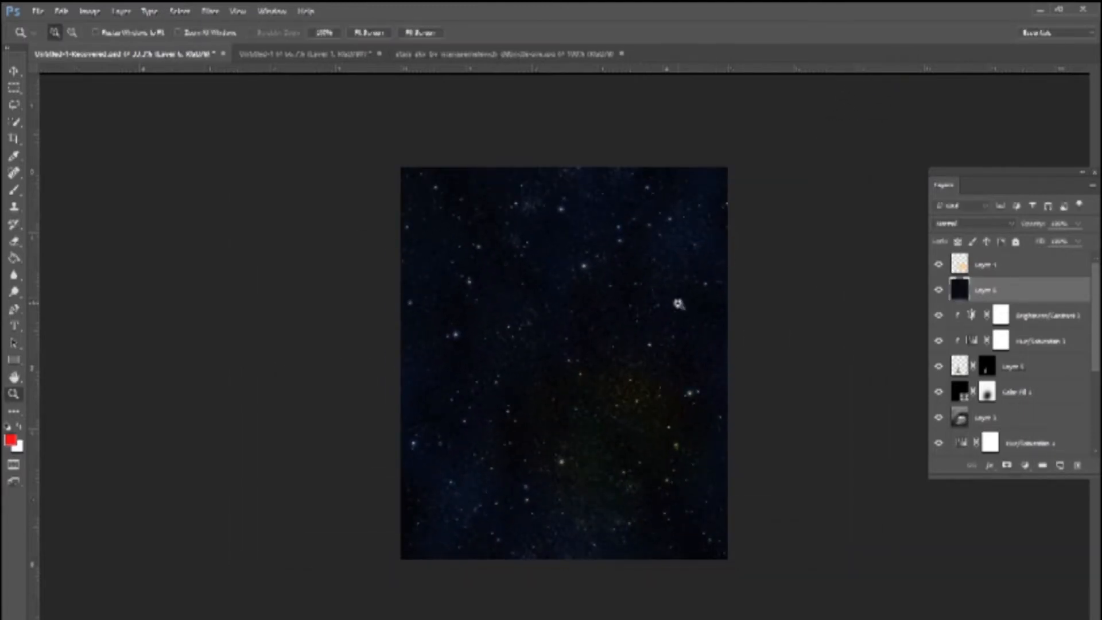
left_click_drag(1011, 294, 1032, 254)
left_click(1001, 225)
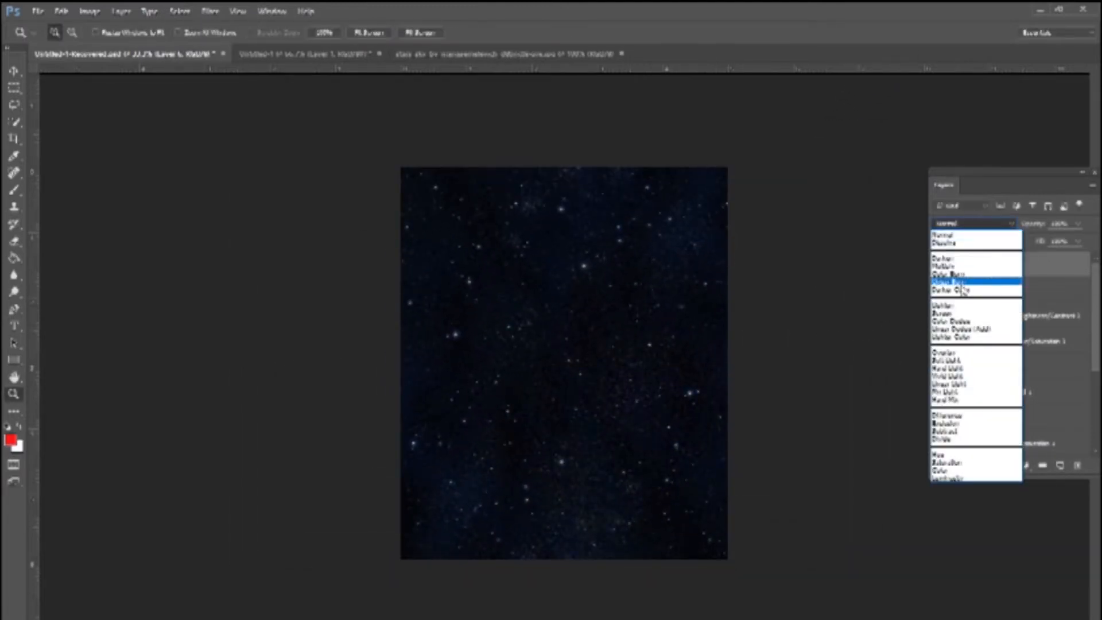
left_click(944, 313)
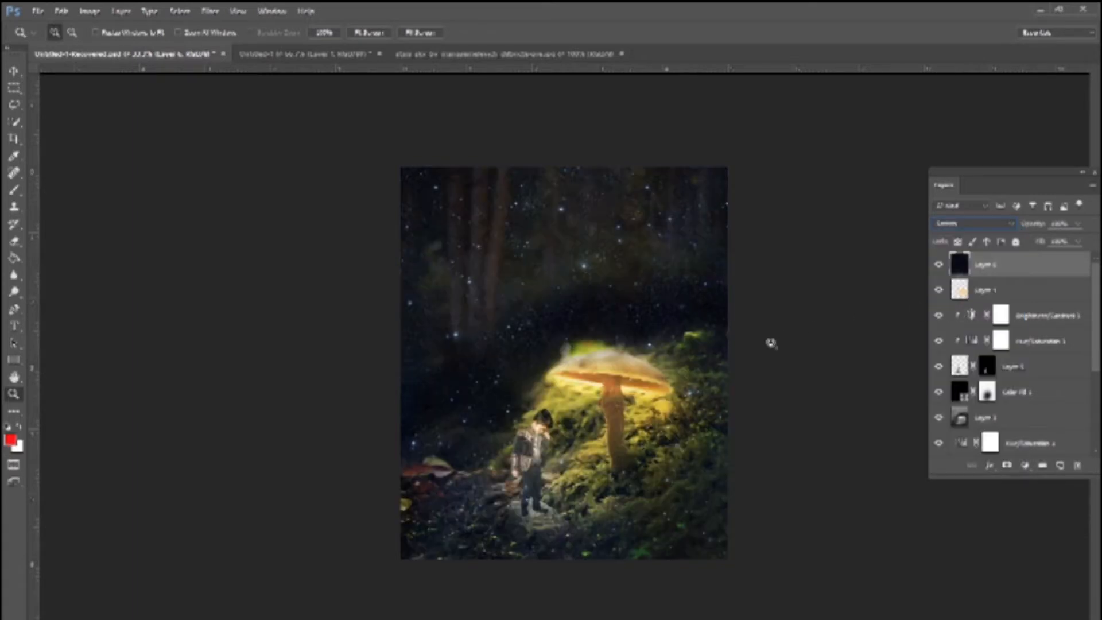
Try the Lighter Color blend mode on the star layer and check it up close.
left_click(974, 223)
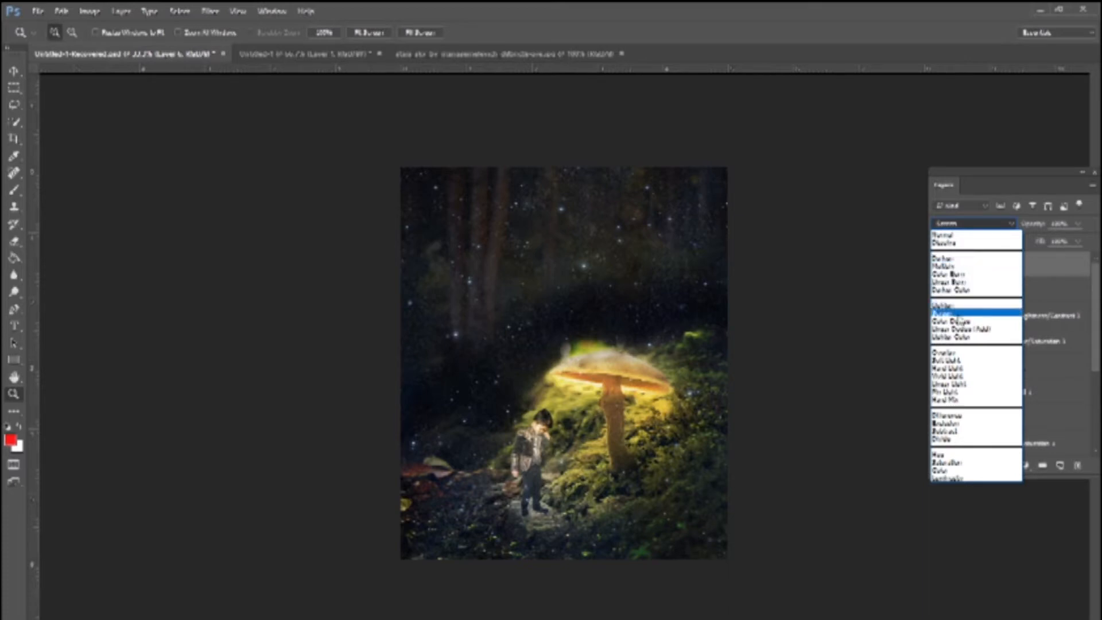
left_click(970, 337)
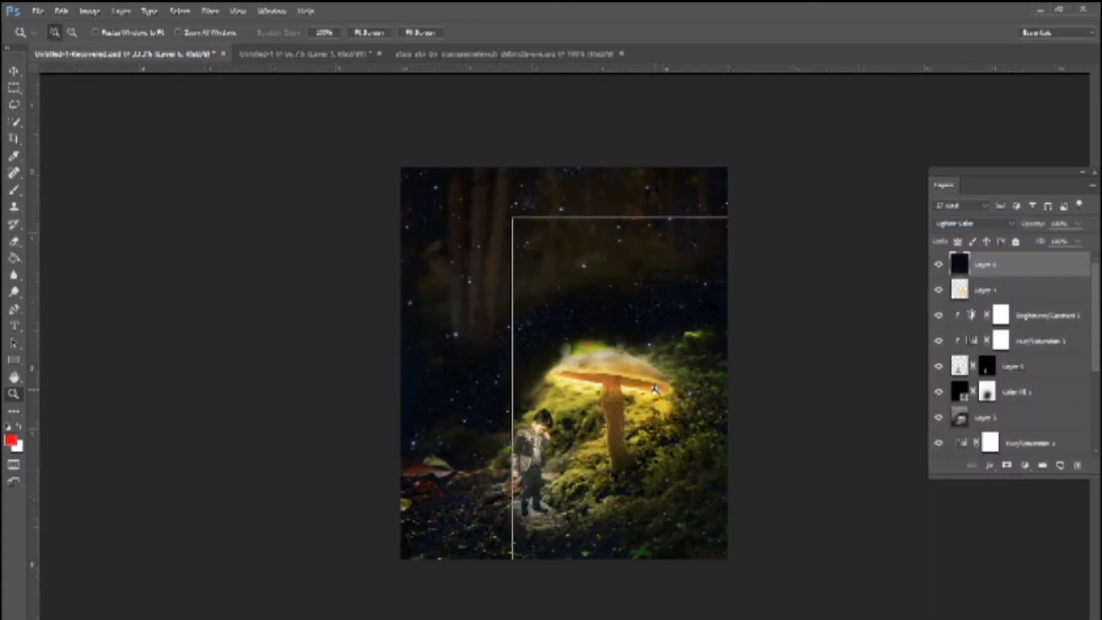
left_click(655, 390)
right_click(686, 365)
left_click(695, 371)
left_click(695, 368, "alt")
Set the star layer's blend mode back to Screen and lower its opacity.
left_click(975, 223)
left_click(970, 288)
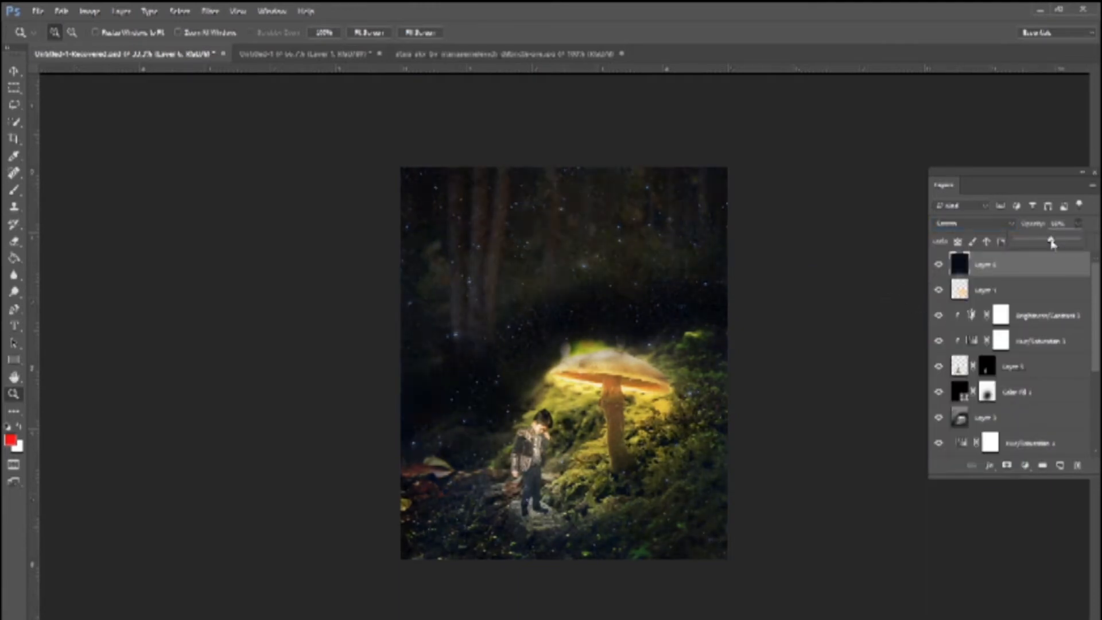
Add a Levels adjustment above the star layer and brighten the image by pulling in the white and midtone input sliders.
left_click(1025, 465)
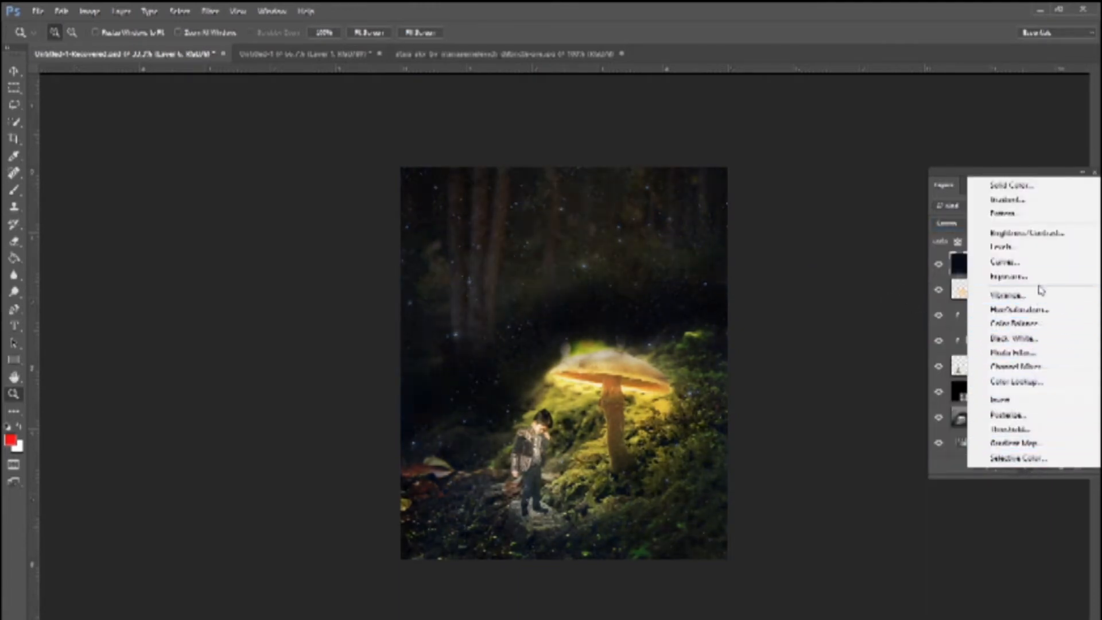
left_click(1020, 255)
left_click_drag(450, 247, 215, 236)
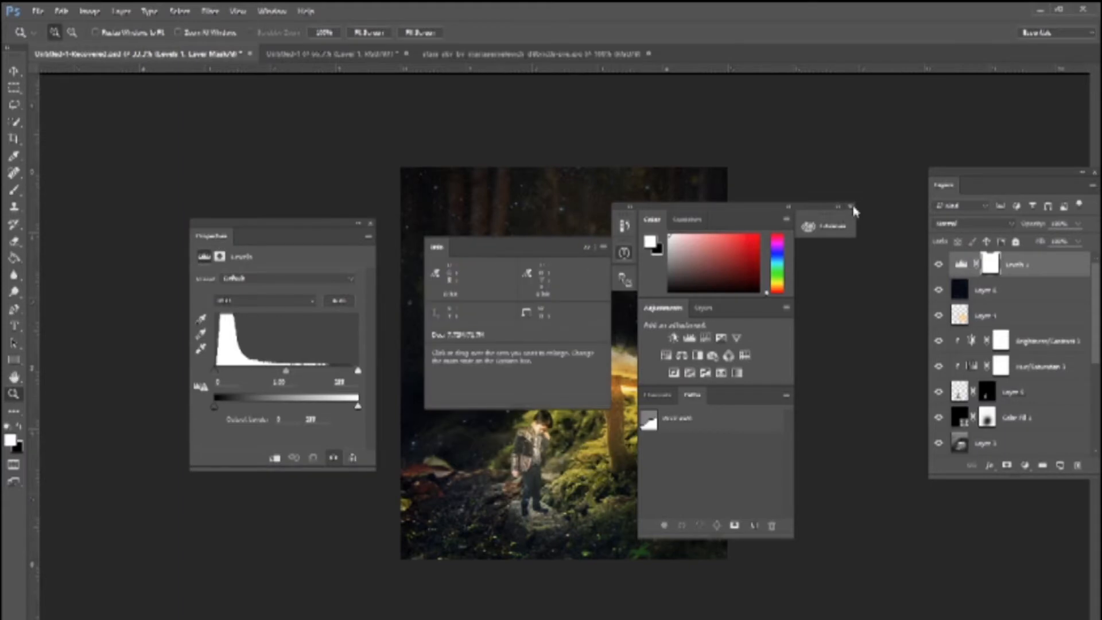
left_click(850, 206)
left_click_drag(360, 372, 272, 374)
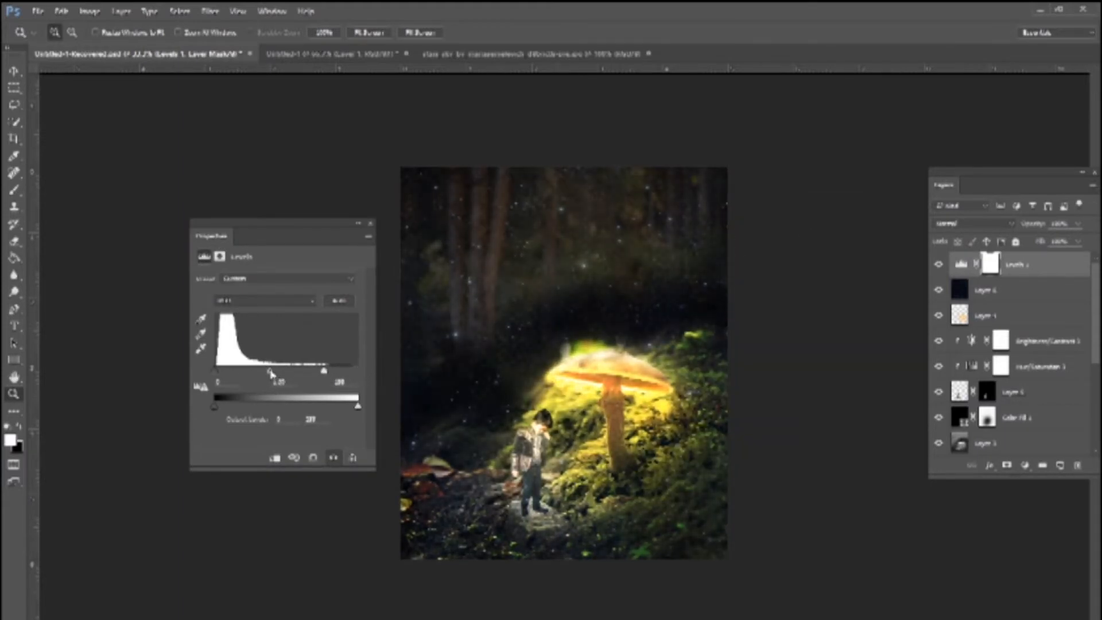
left_click(370, 223)
Enlarge the star layer further with Free Transform so that its stars spread well beyond the canvas.
key("ctrl+t")
left_click(538, 255)
left_click(984, 290)
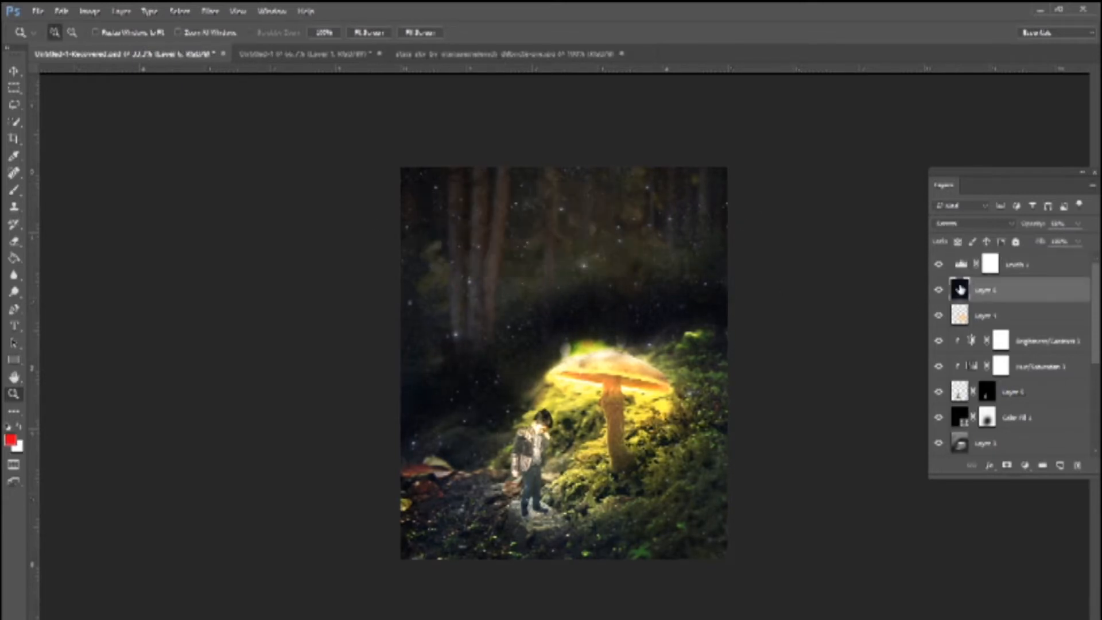
key("ctrl+t")
left_click_drag(897, 155, 1096, 37)
key("Return")
Lower the opacity of the Overlay layer beneath the dark Color Fill layer.
scroll(1008, 404, "down", 5)
scroll(1006, 379, "up", 1)
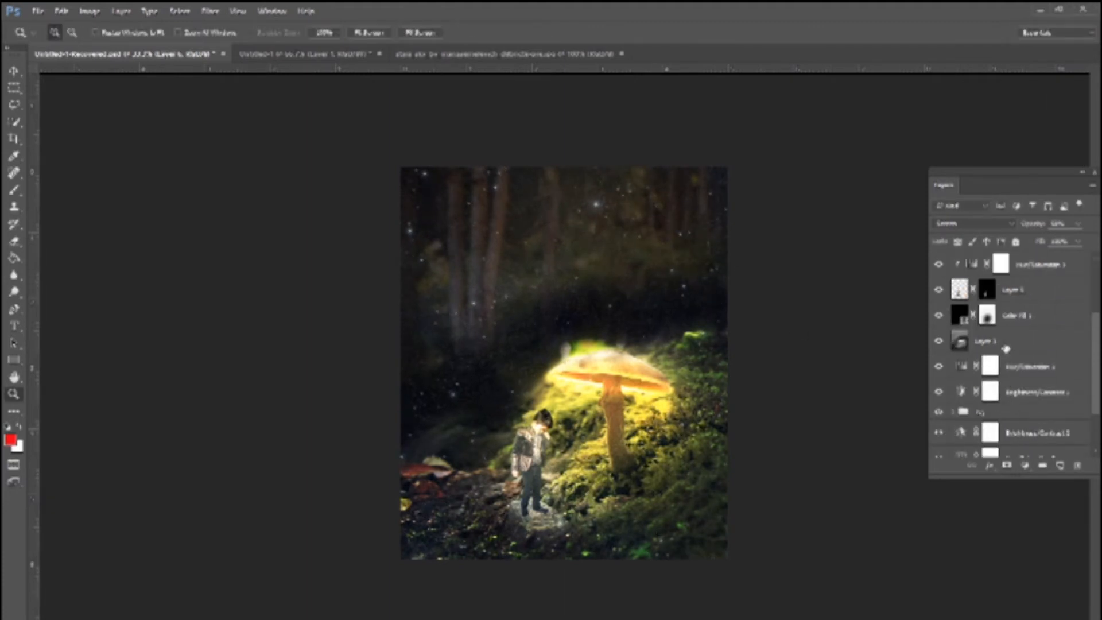
left_click(1004, 346)
left_click(1077, 224)
left_click_drag(1078, 239, 1058, 241)
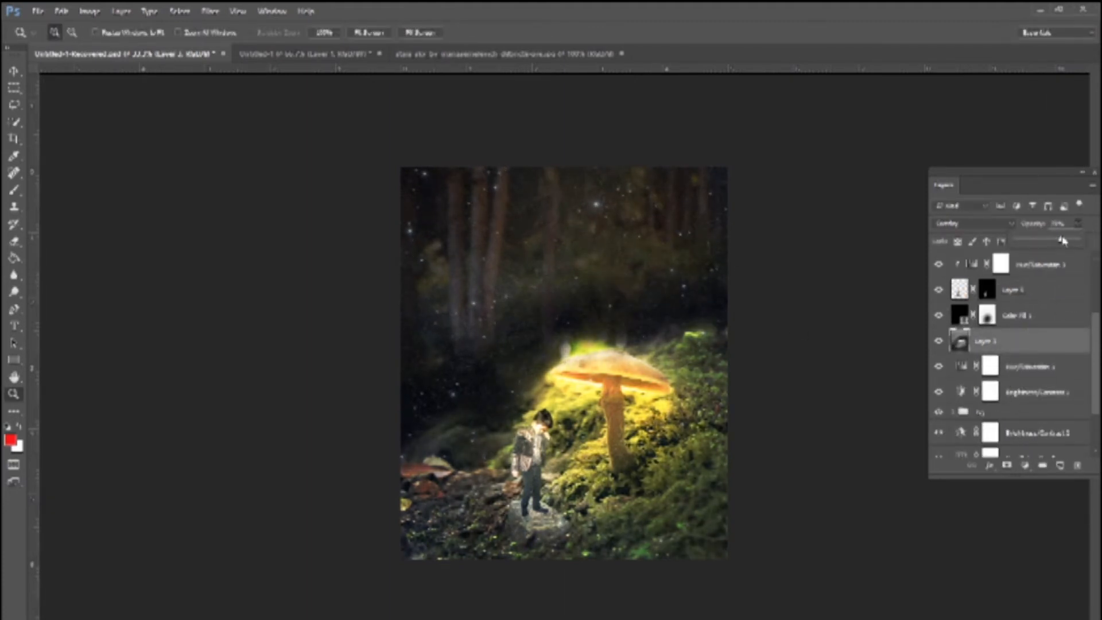
left_click_drag(1067, 243, 1066, 242)
Create a new layer clipped to the boy and set the foreground color to a yellow sampled from the mushroom's glow.
left_click(602, 464)
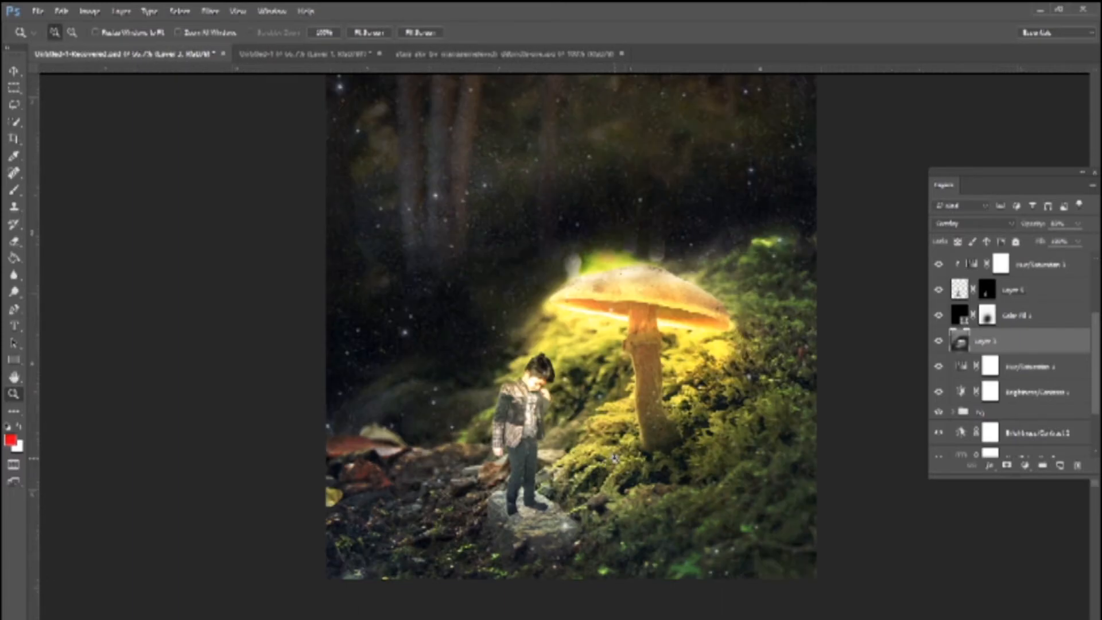
scroll(1064, 338, "up", 3)
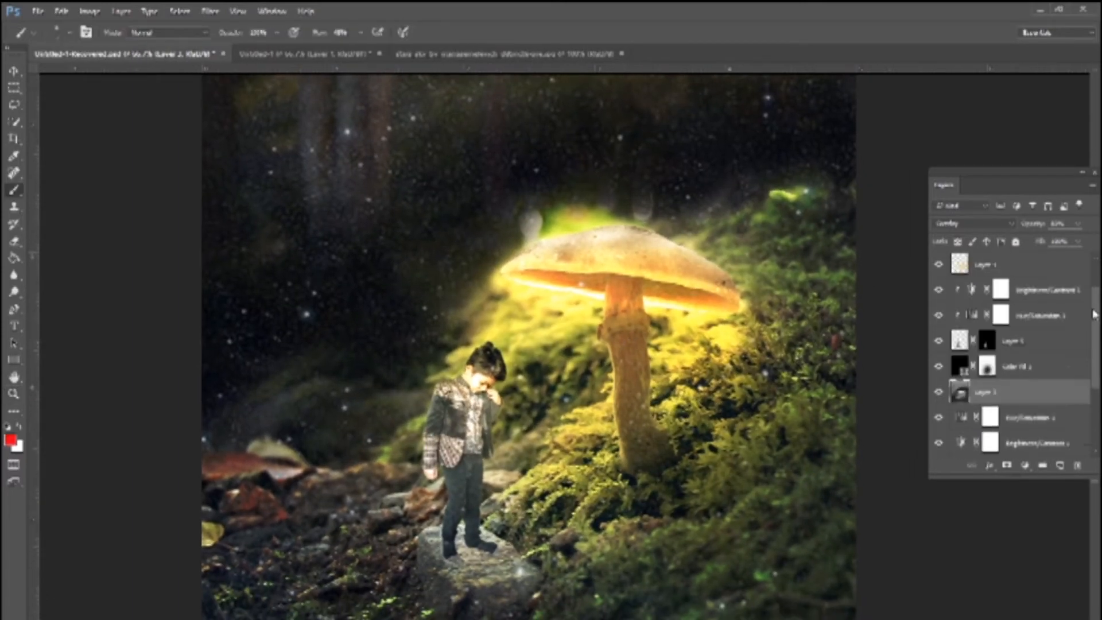
left_click(1044, 396)
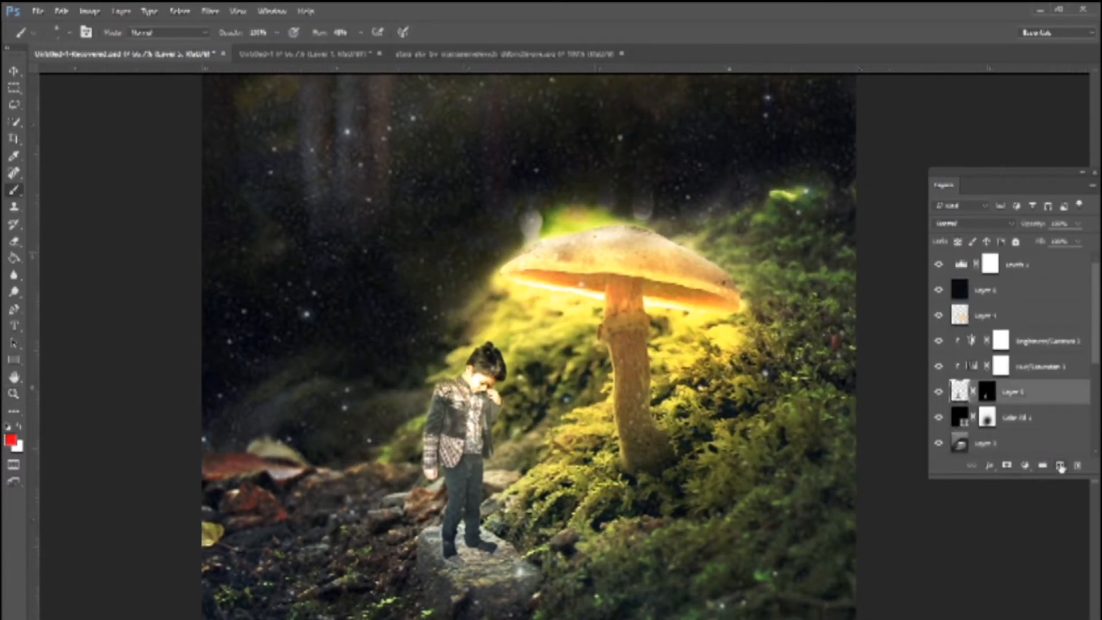
left_click(1060, 465)
left_click(11, 440)
left_click(546, 279)
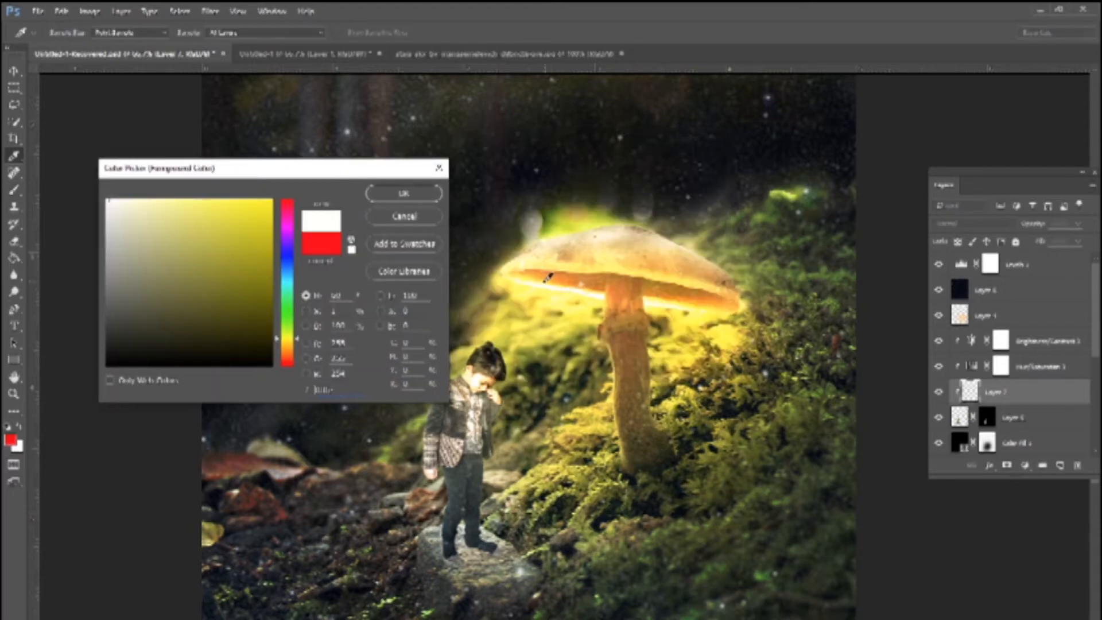
left_click(539, 285)
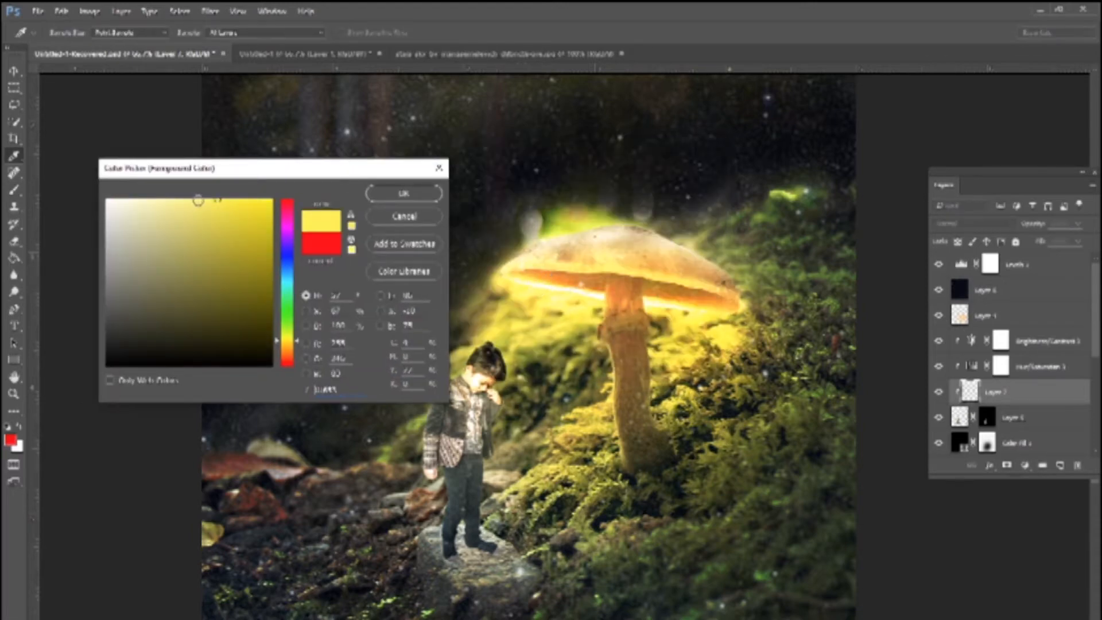
left_click(403, 193)
Paint yellow light on the boy's hair and mushroom-facing side with a 10% to 20% opacity brush, and reduce the layer's opacity to about 37%.
key("bracketright")
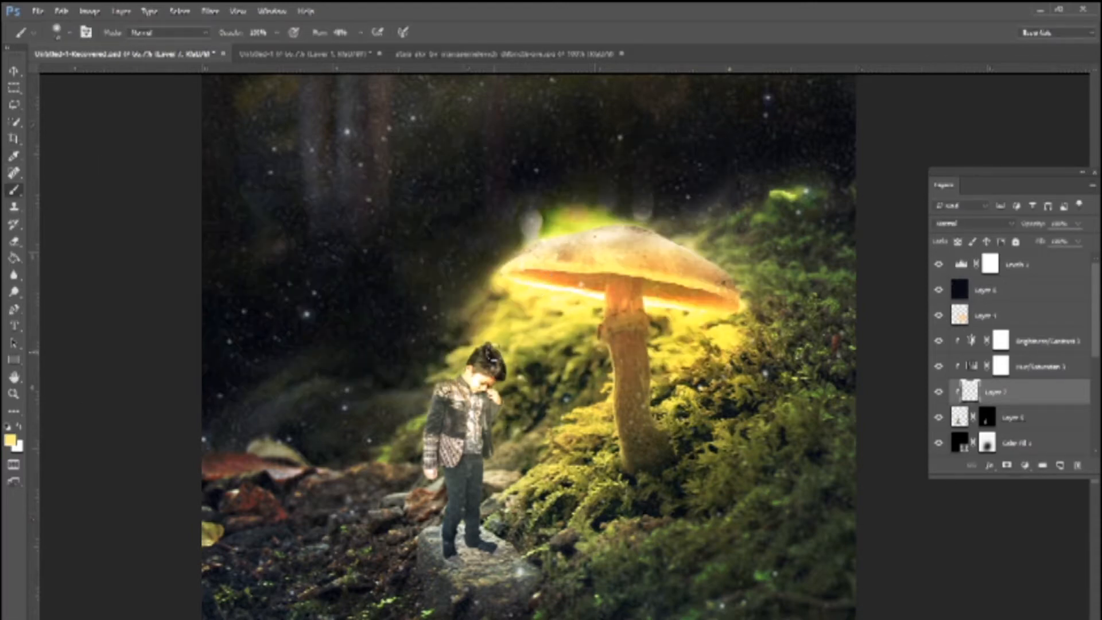
key("1")
mouse_move(488, 345)
left_mouse_down()
mouse_move(505, 366)
mouse_move(505, 351)
left_mouse_up()
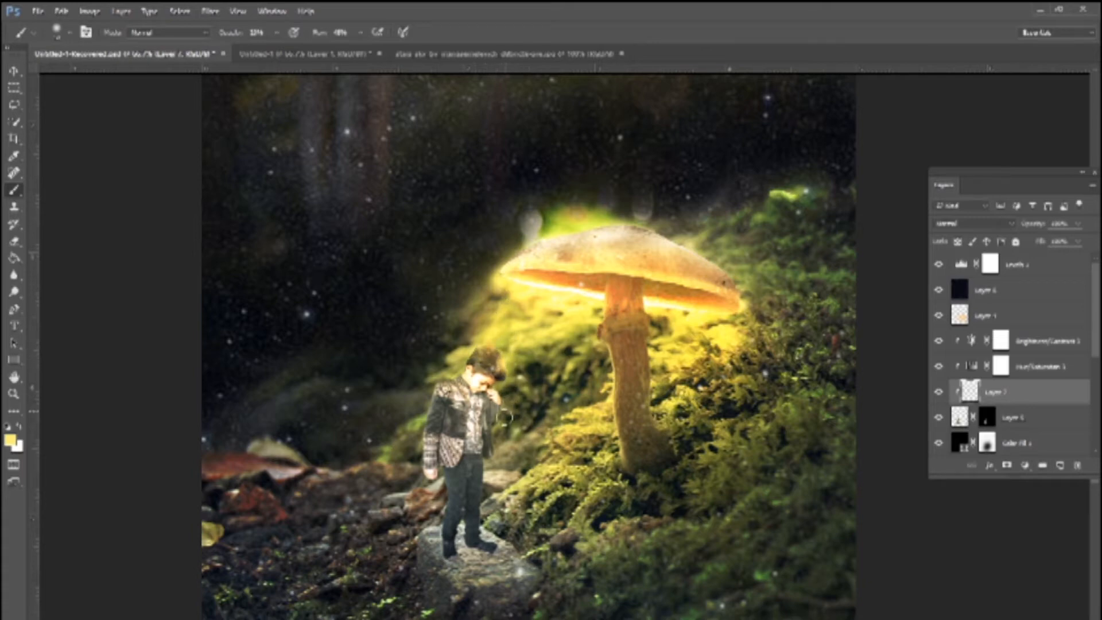
key("2")
left_click_drag(487, 403, 488, 545)
left_click(1078, 223)
left_click_drag(1081, 241, 1040, 242)
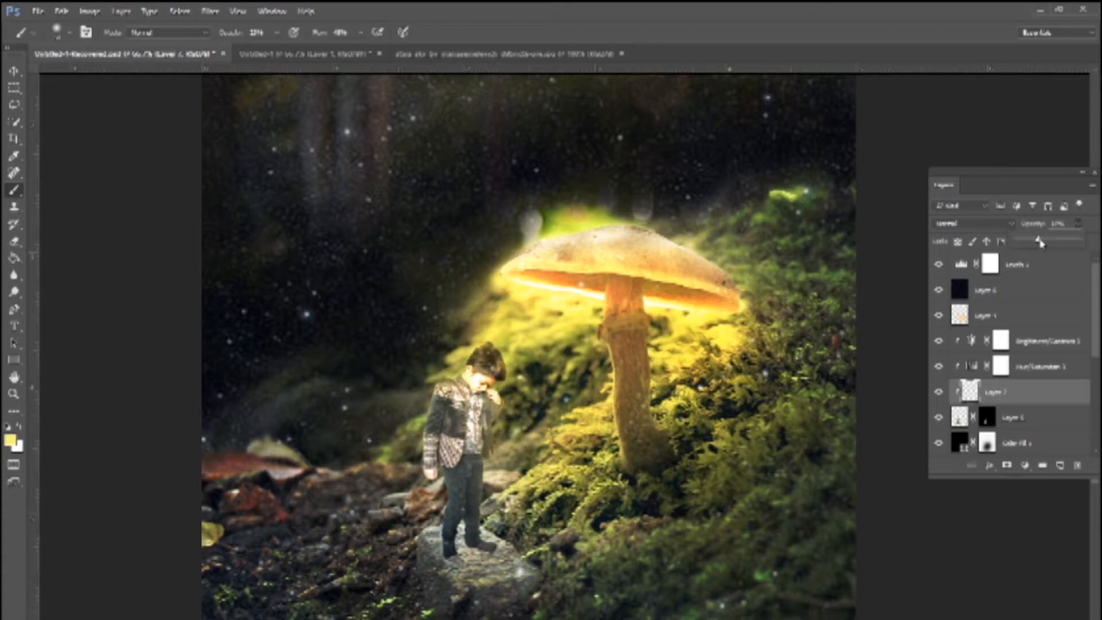
Create a new layer beneath the boy and paint a soft black shadow over the rock and ground around his feet.
left_click(1032, 438)
key("ctrl+shift+alt+n")
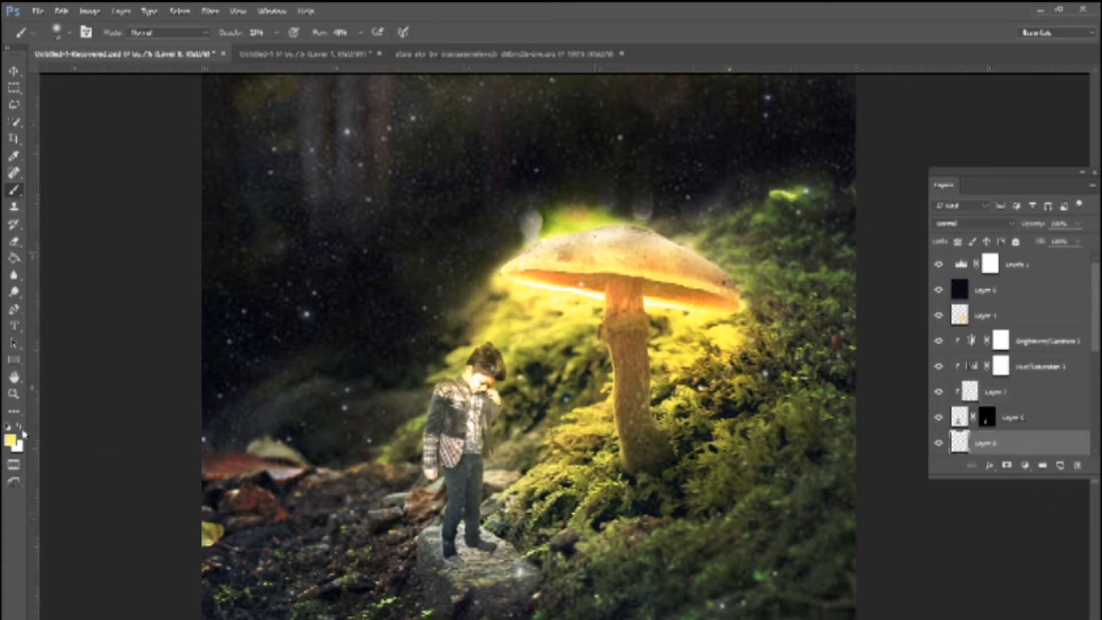
mouse_move(442, 570)
left_mouse_down()
mouse_move(485, 550)
mouse_move(469, 539)
mouse_move(462, 553)
mouse_move(480, 553)
mouse_move(437, 573)
mouse_move(437, 557)
mouse_move(423, 587)
mouse_move(428, 564)
mouse_move(411, 589)
mouse_move(382, 593)
mouse_move(446, 545)
mouse_move(464, 570)
left_mouse_up()
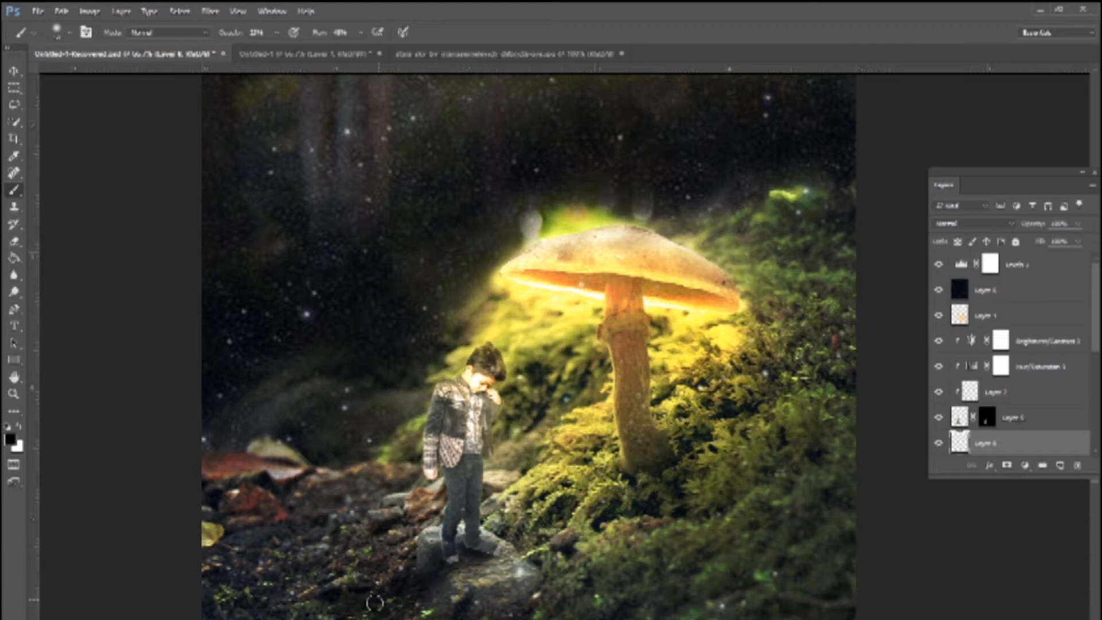
mouse_move(299, 595)
left_mouse_down()
mouse_move(373, 593)
mouse_move(422, 549)
left_mouse_up()
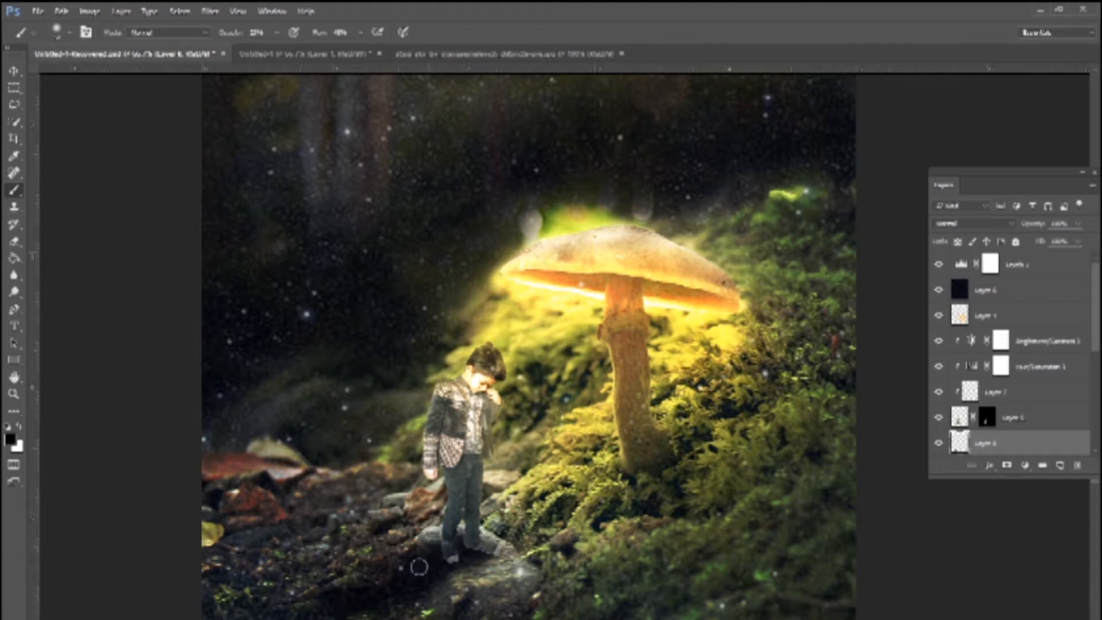
On the boy's layer mask, hide the pale fringe beneath the foot nearer the mushroom with a small black brush at 100% opacity.
key("z")
left_click_drag(431, 560, 505, 508)
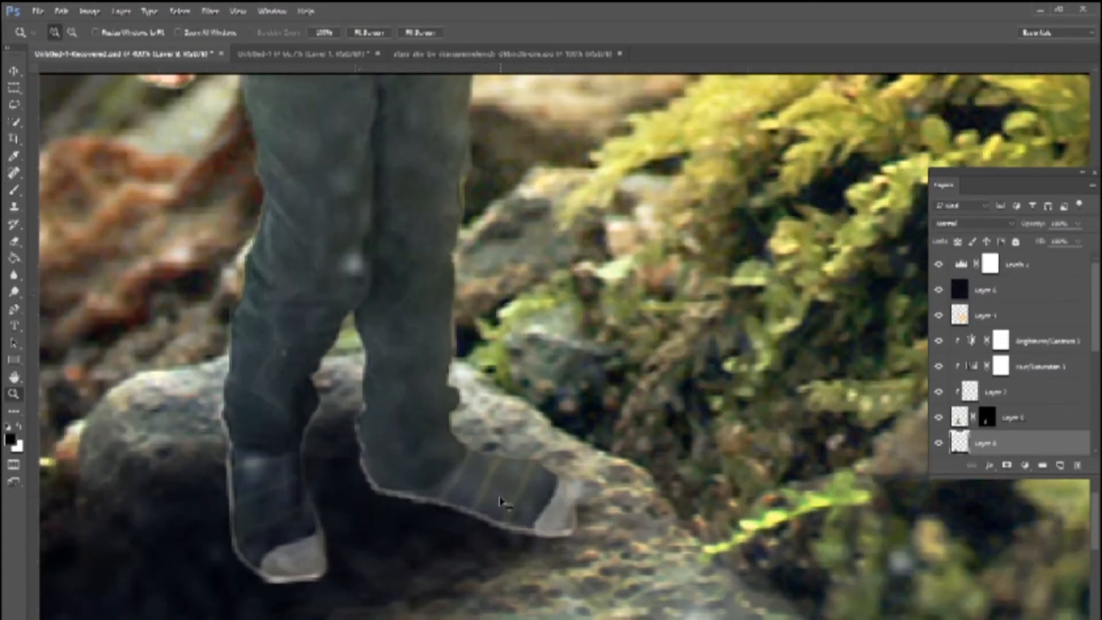
right_click(502, 506)
left_click(516, 236)
scroll(1011, 315, "down", 1)
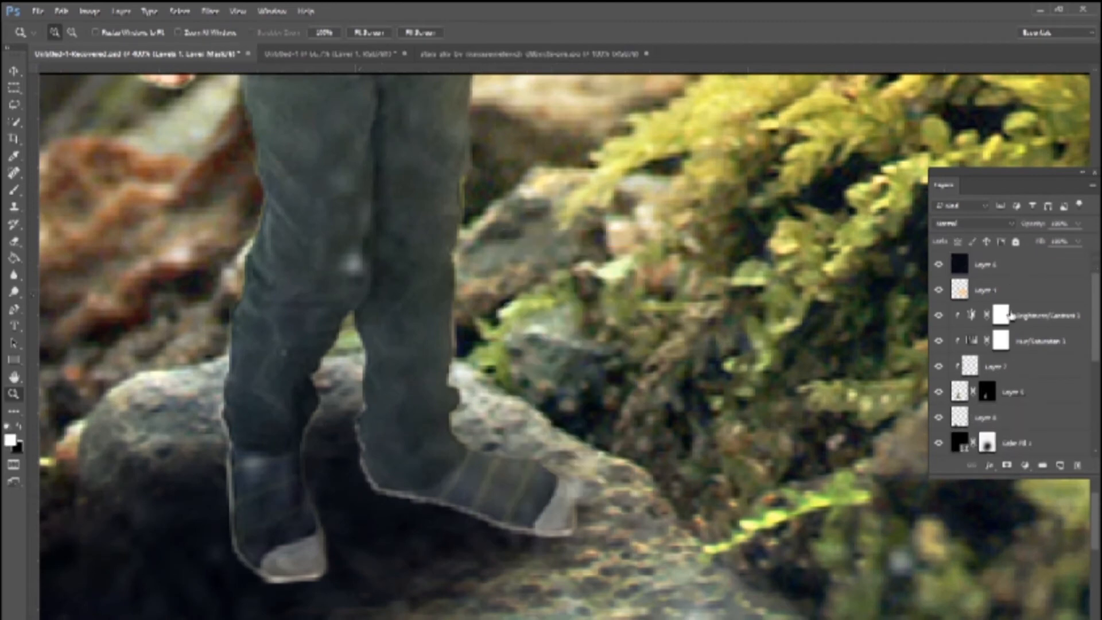
scroll(1011, 316, "down", 2)
left_click(987, 340)
key("b")
key("bracketleft")
key("bracketleft")
key("bracketleft")
key("bracketleft")
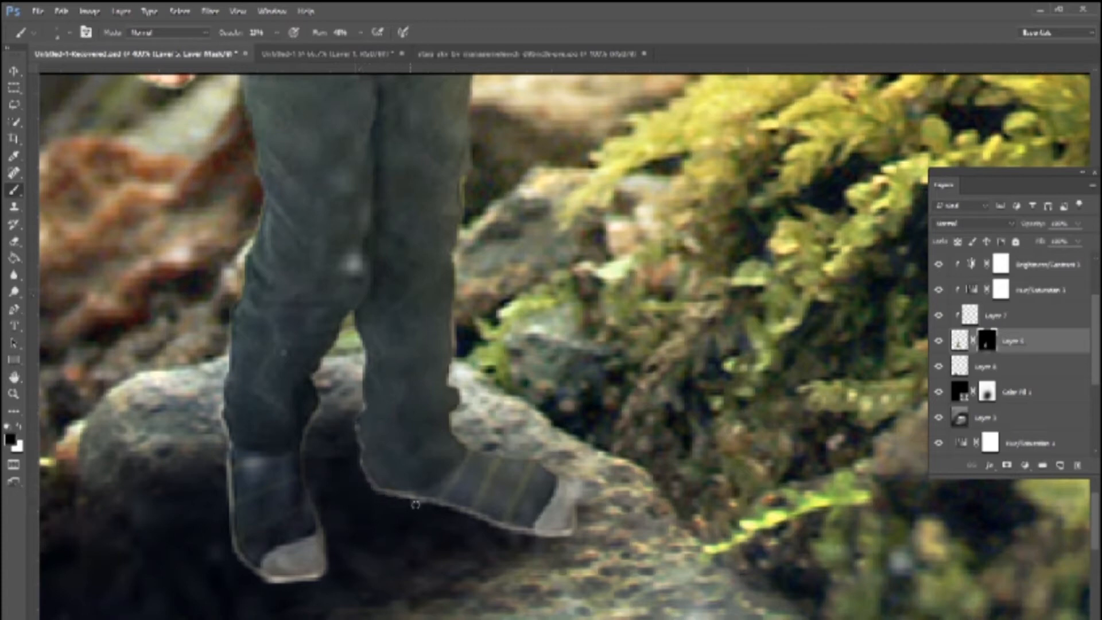
left_click(277, 33)
left_click_drag(276, 49, 327, 56)
left_click(490, 5)
left_click_drag(419, 500, 561, 541)
left_click_drag(466, 516, 378, 490)
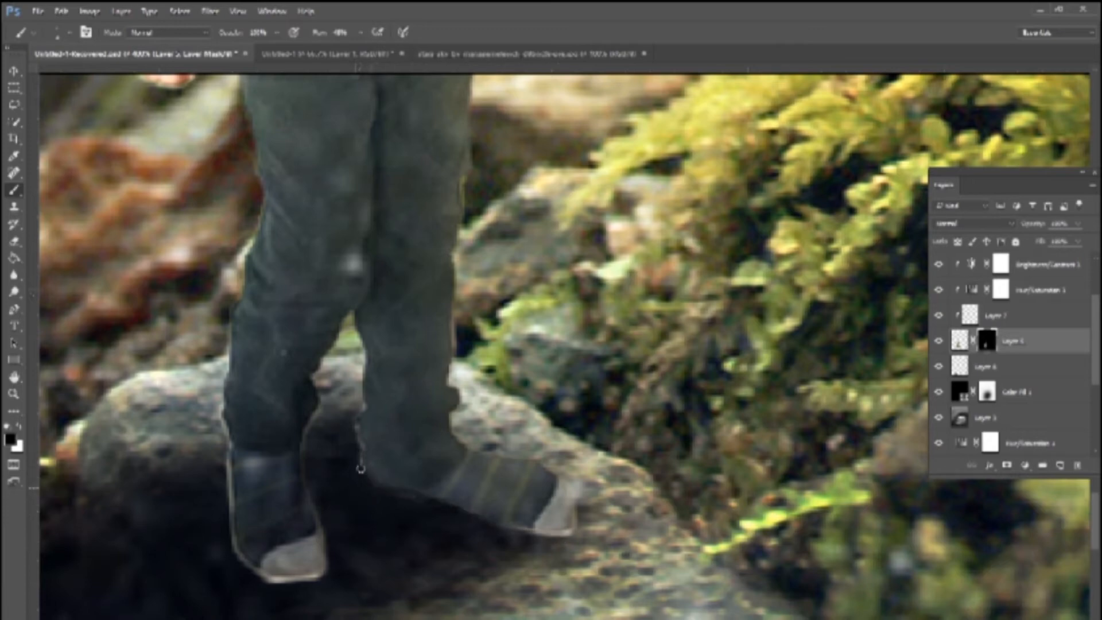
Mask away the pale outline around the boy's other foot and lower trouser leg.
mouse_move(223, 466)
left_mouse_down()
mouse_move(232, 544)
mouse_move(226, 466)
left_mouse_up()
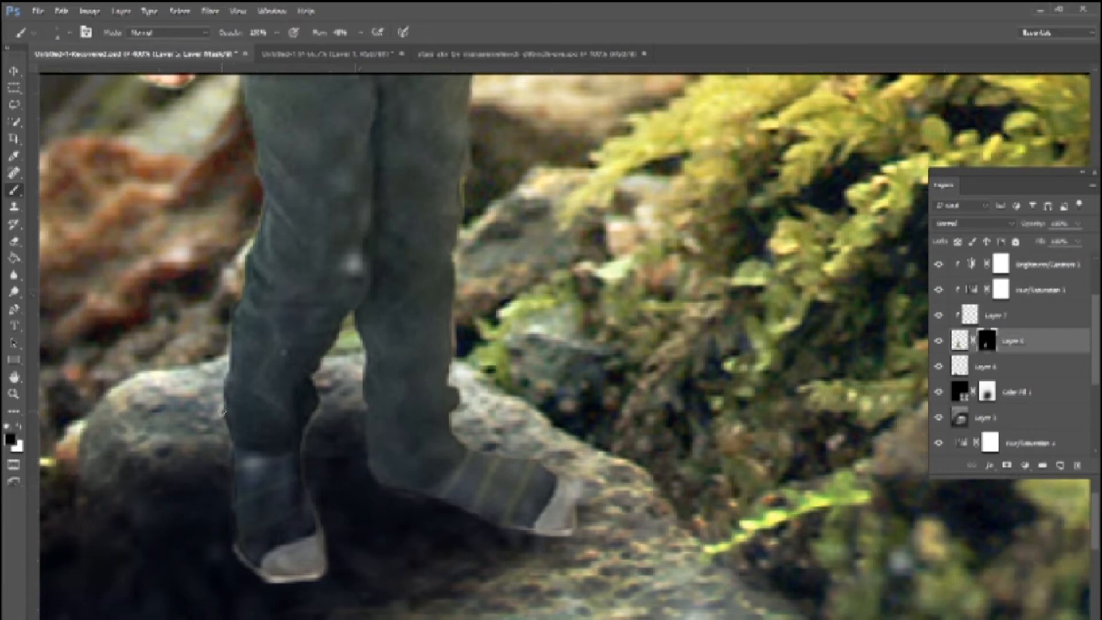
mouse_move(228, 539)
left_mouse_down()
mouse_move(261, 574)
mouse_move(327, 577)
mouse_move(314, 579)
left_mouse_up()
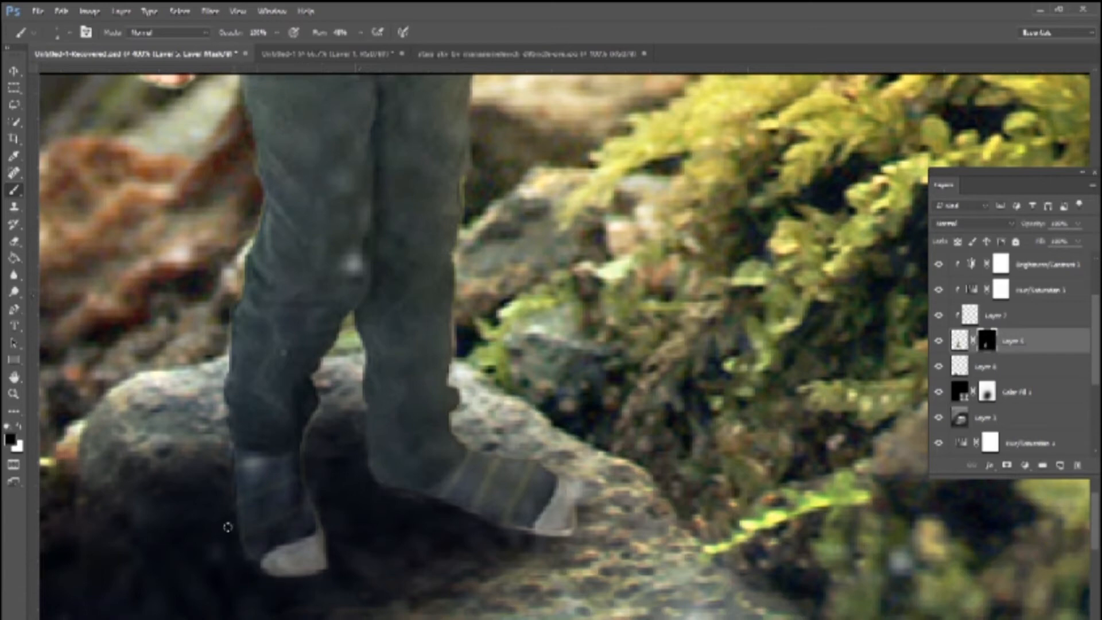
left_click_drag(310, 504, 322, 521)
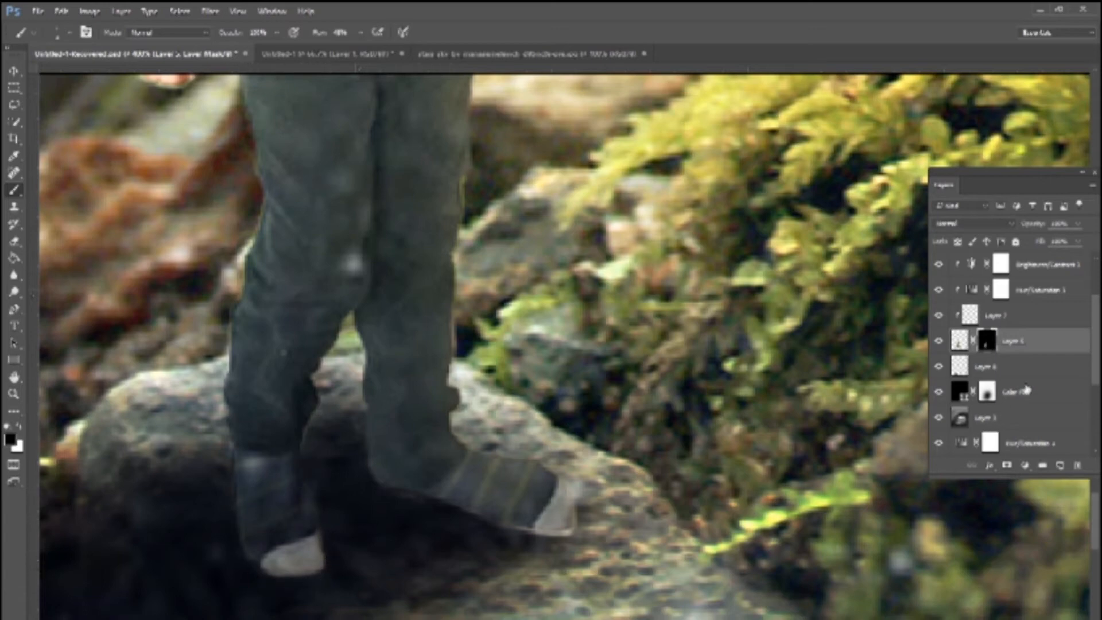
Paint black contact shadows right beneath both shoes on the shadow layer and slightly reduce that layer's opacity.
left_click(1030, 372)
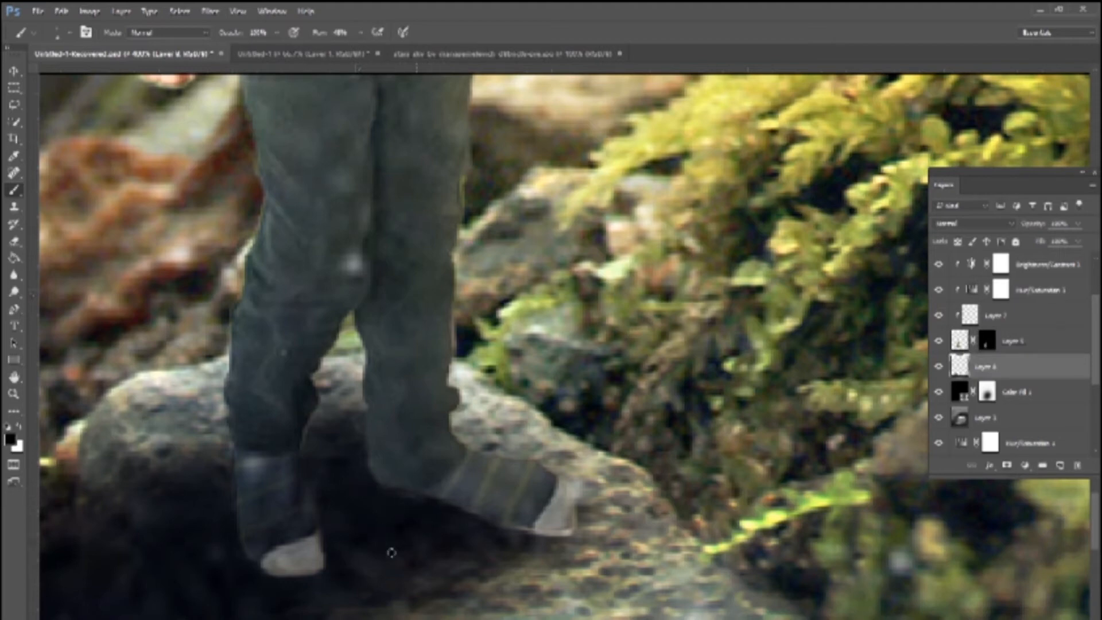
mouse_move(501, 537)
left_mouse_down()
mouse_move(557, 541)
mouse_move(484, 523)
left_mouse_up()
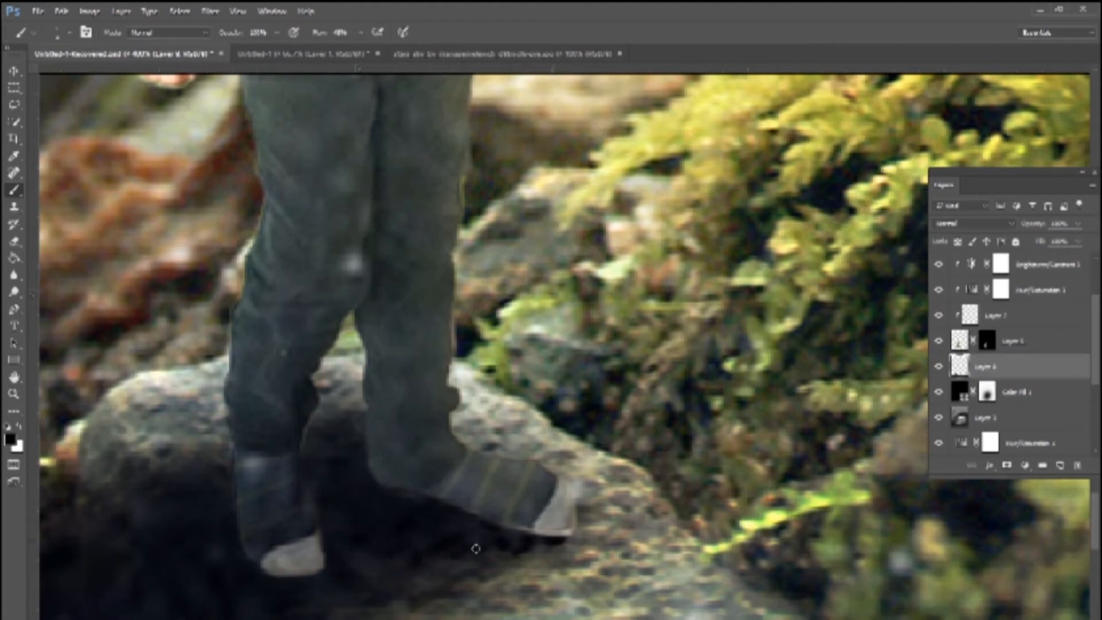
left_click_drag(527, 533, 406, 543)
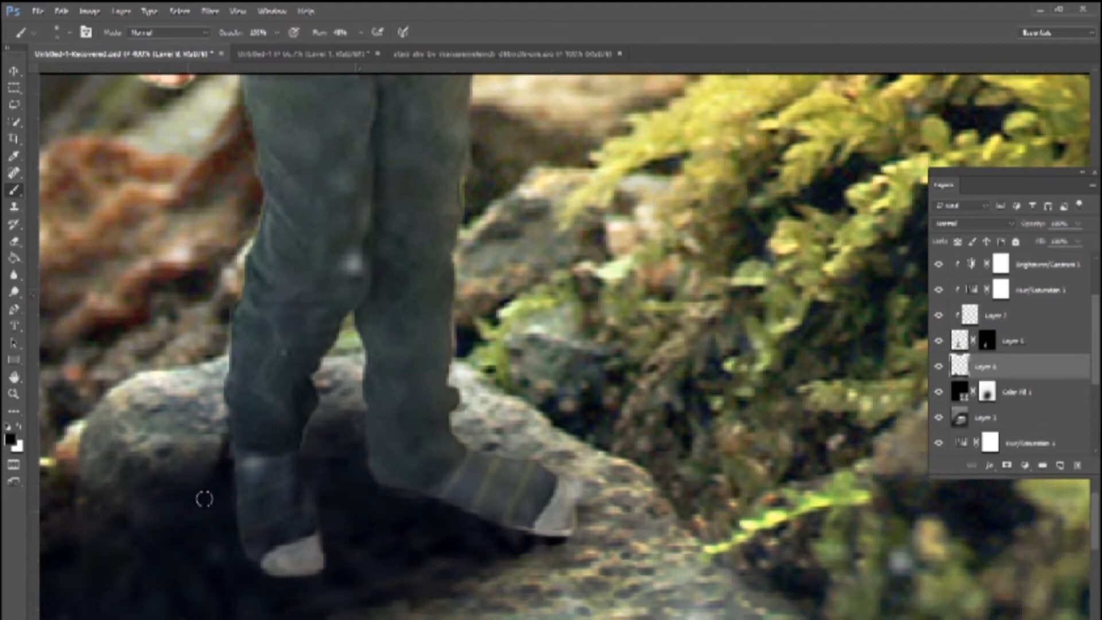
key("z")
right_click(469, 443)
left_click(502, 448)
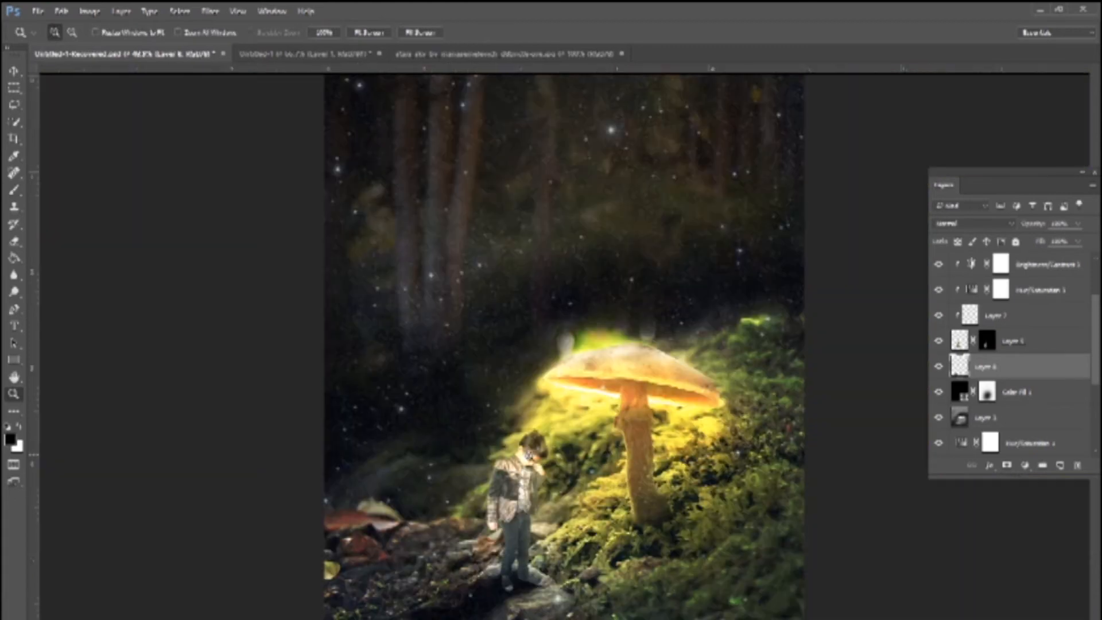
left_click(1078, 223)
left_click_drag(1079, 240, 1069, 242)
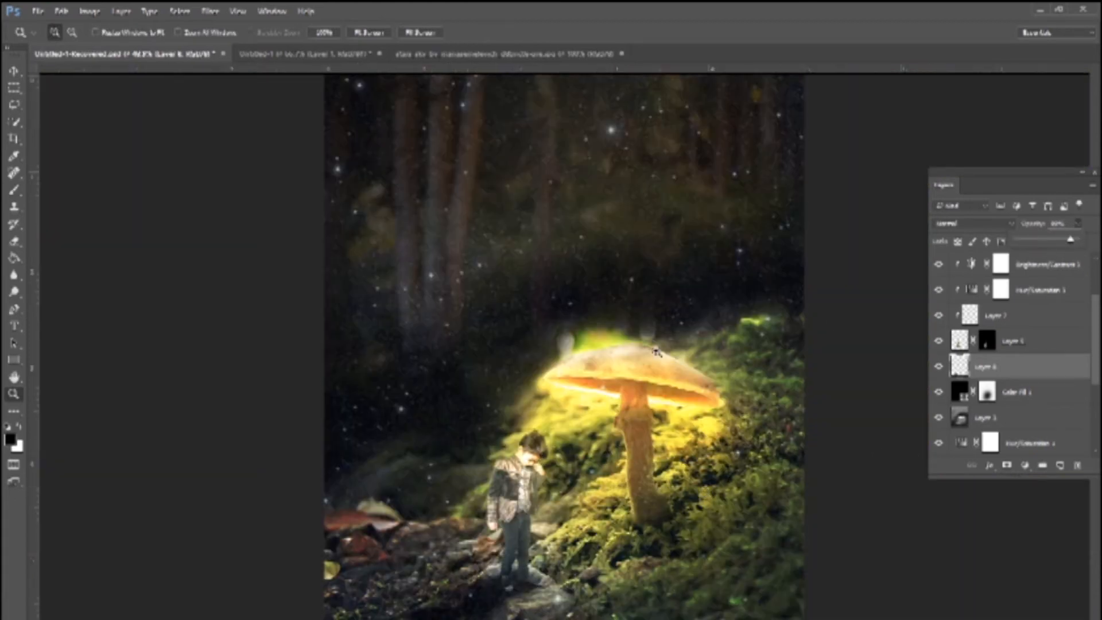
Reduce the opacity of the Levels adjustment layer on top of the stack to about 50%.
left_click(626, 349, "alt")
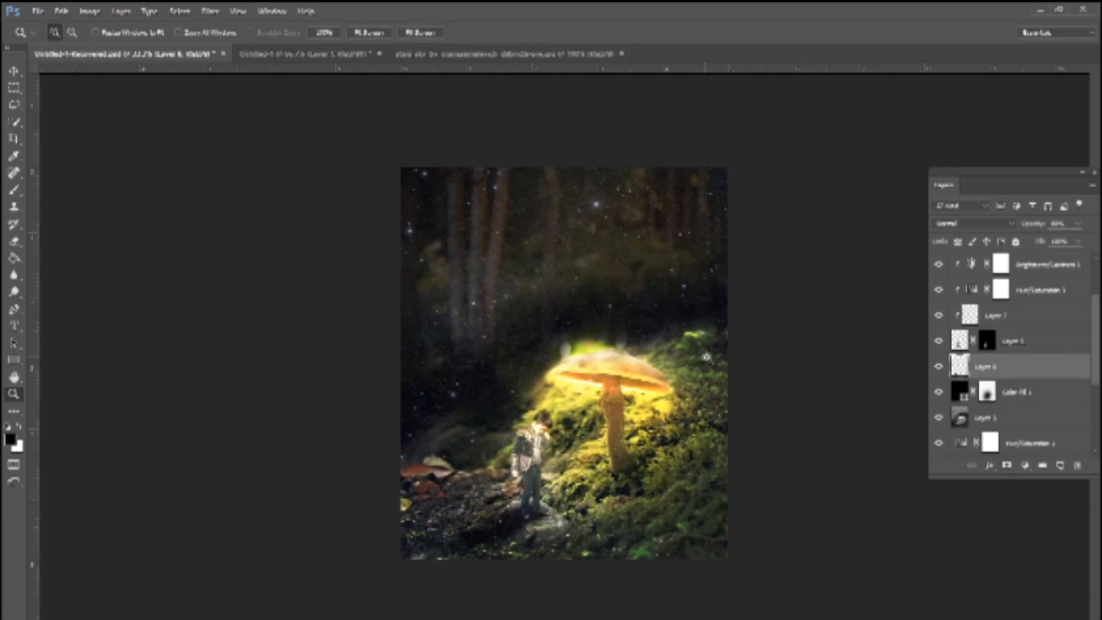
scroll(1056, 292, "up", 3)
left_click(1051, 269)
left_click(1078, 223)
left_click_drag(1079, 241, 1053, 243)
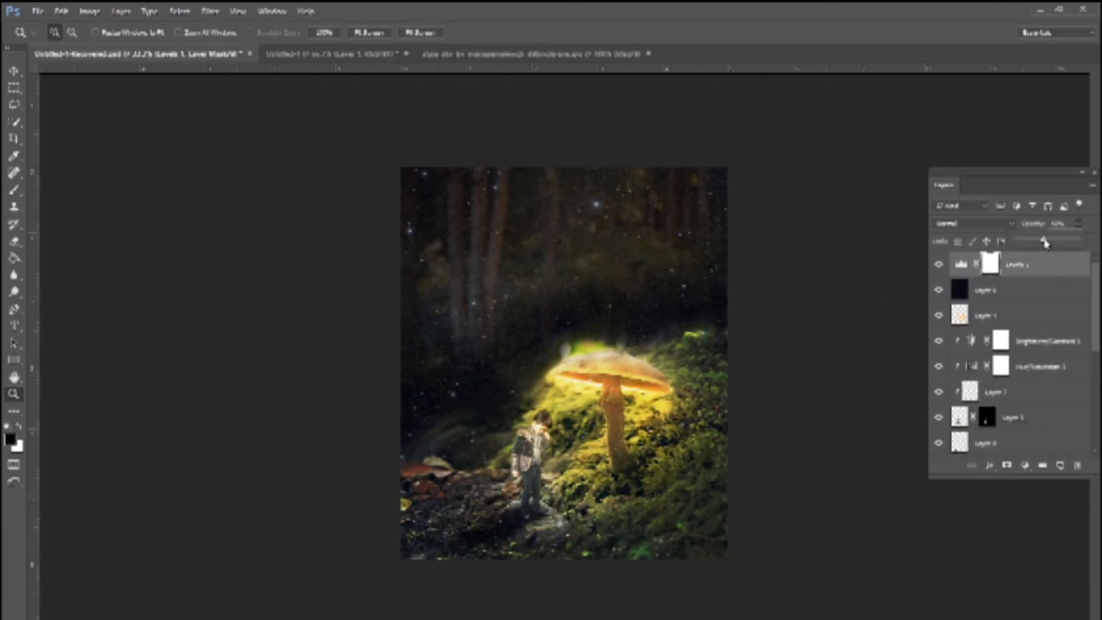
Add a mask to the Overlay layer and paint on it with a large soft black brush at 20% opacity around the area above the mushroom.
left_click(605, 411)
right_click(637, 407)
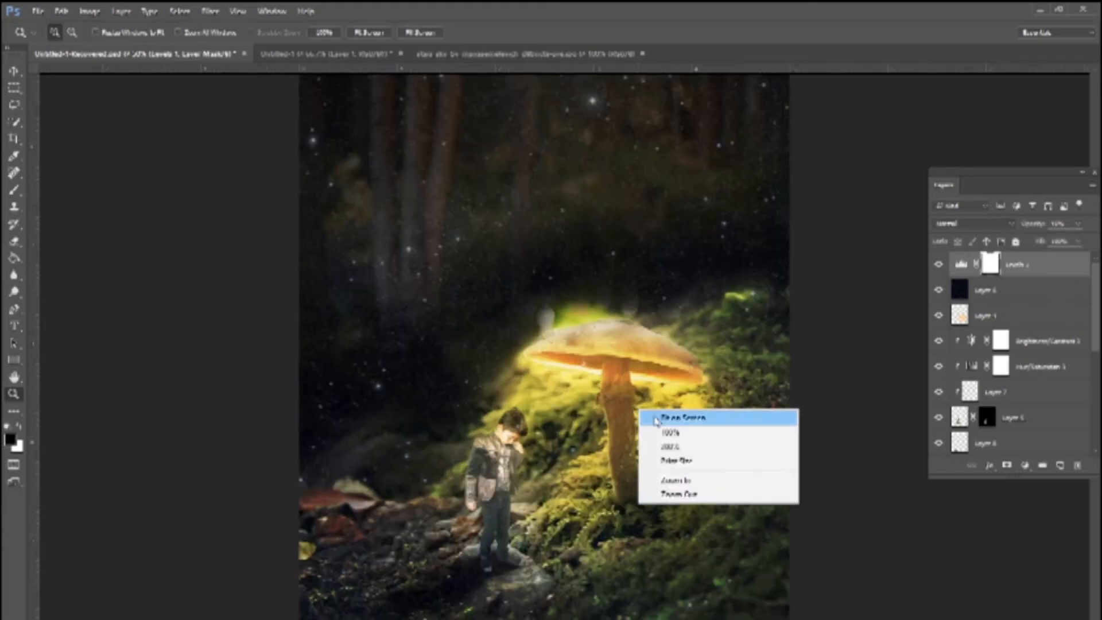
left_click(643, 419)
key("ctrl+minus")
left_click(644, 420)
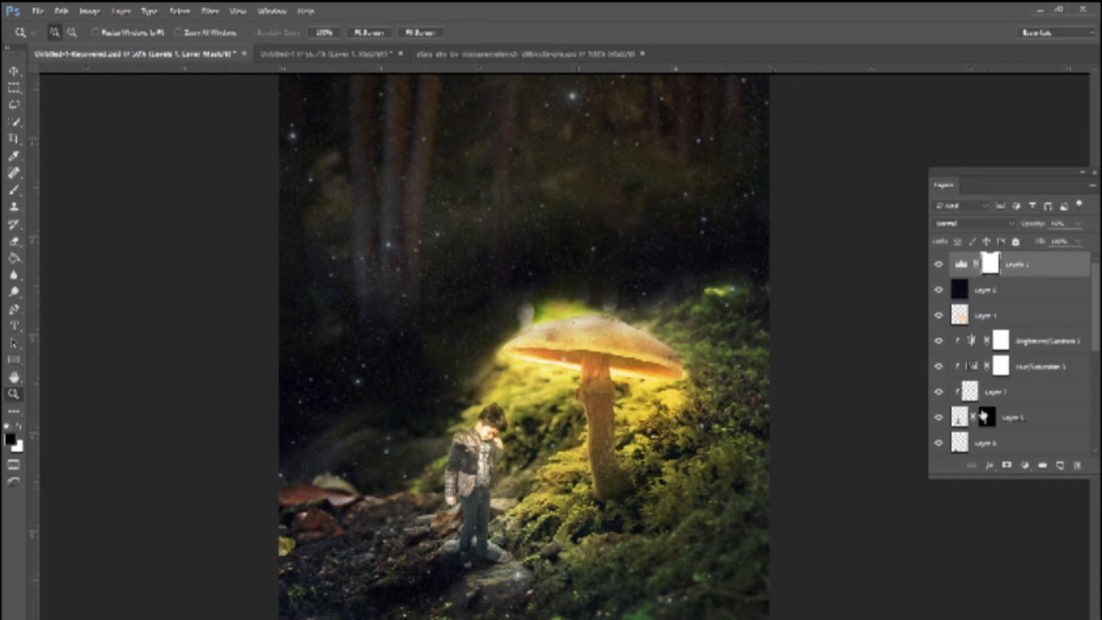
scroll(983, 416, "down", 5)
left_click(1038, 374)
left_click(1007, 465)
key("b")
key("bracketright")
key("bracketright")
key("bracketright")
key("bracketright")
key("bracketright")
key("bracketright")
key("bracketright")
key("bracketright")
key("bracketright")
key("bracketright")
key("bracketright")
key("bracketright")
key("2")
mouse_move(554, 290)
left_mouse_down()
mouse_move(633, 231)
mouse_move(573, 209)
mouse_move(557, 246)
mouse_move(589, 220)
mouse_move(654, 287)
mouse_move(729, 246)
mouse_move(757, 304)
mouse_move(725, 132)
mouse_move(701, 350)
mouse_move(606, 303)
mouse_move(451, 293)
mouse_move(384, 333)
mouse_move(436, 396)
left_mouse_up()
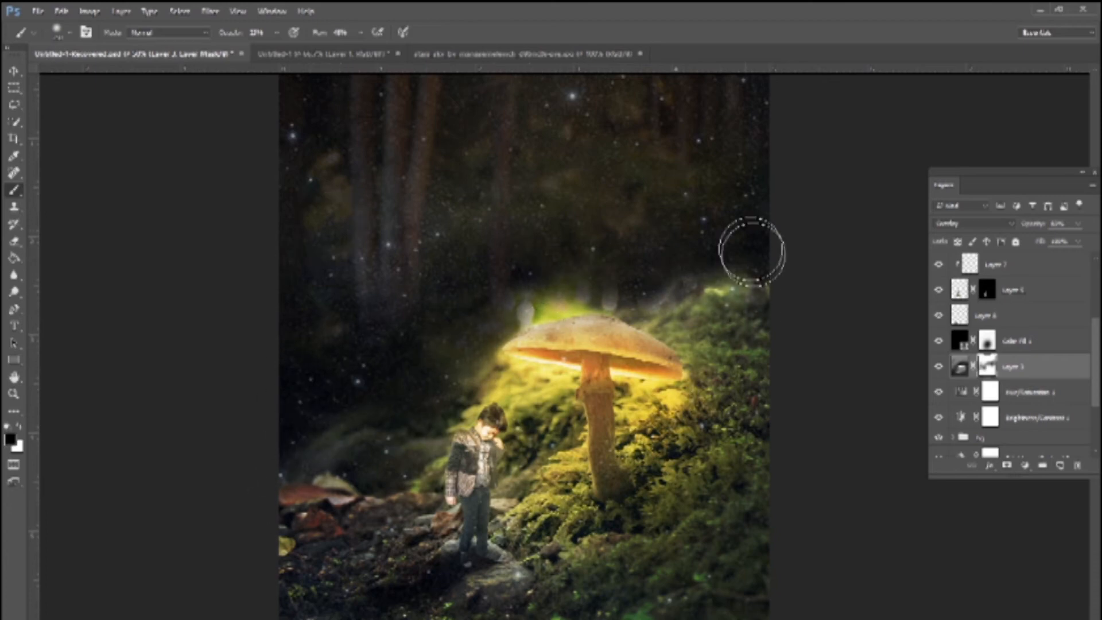
Create a new layer above the Levels adjustment, fill it with black and add a layer mask to it.
key("z")
left_click(730, 342, "alt")
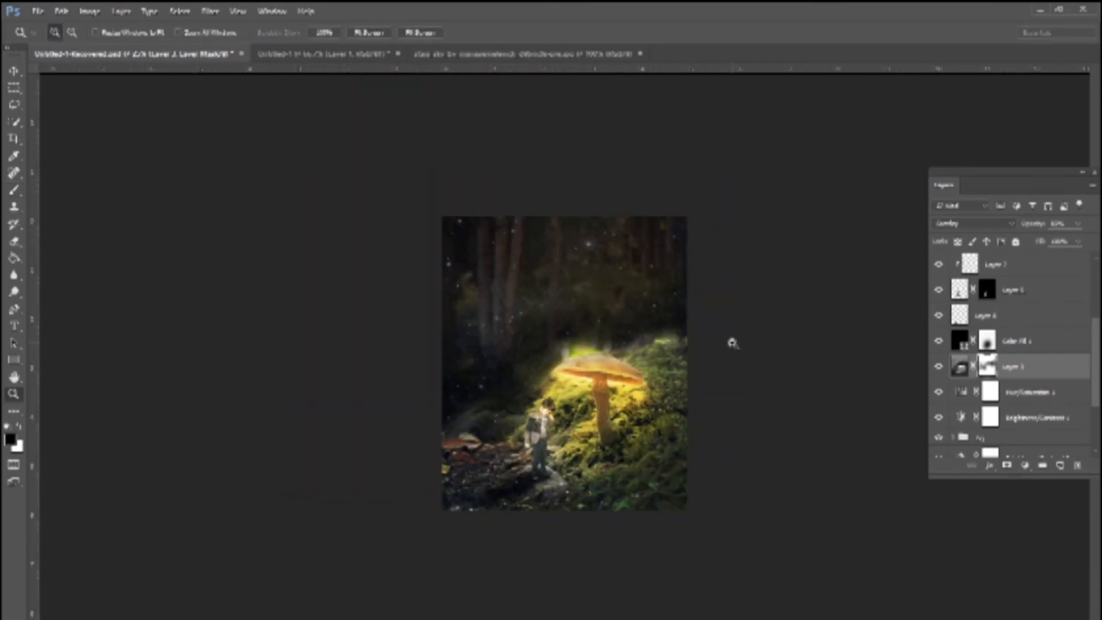
scroll(1010, 355, "up", 5)
left_click(1041, 265)
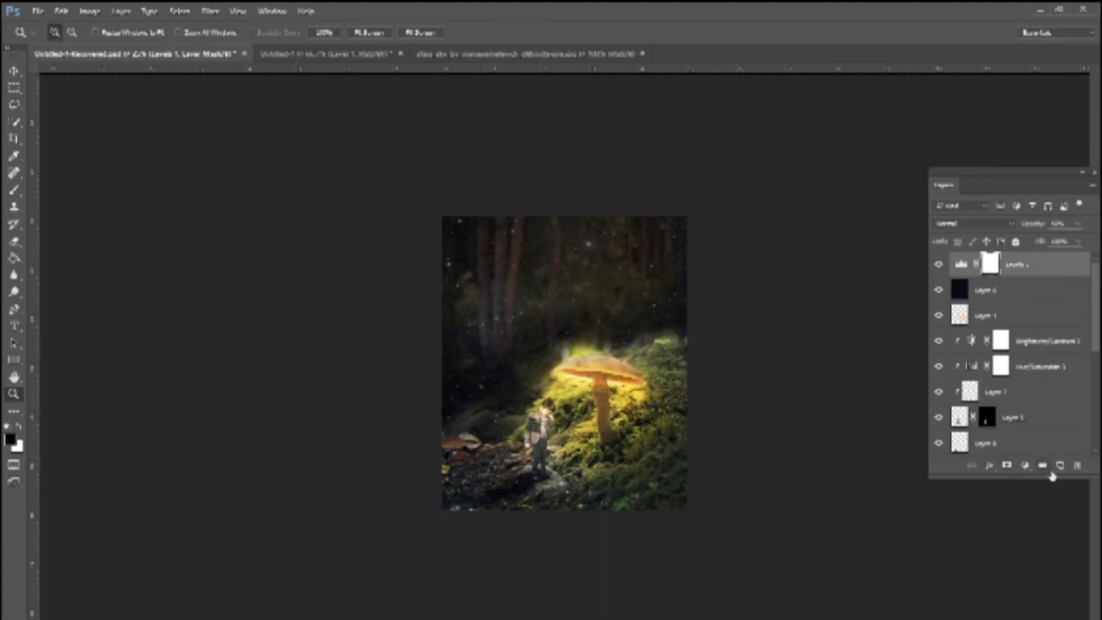
left_click(1060, 465)
key("alt+BackSpace")
key("b")
left_click(1007, 464)
Dab a very large soft black brush on the mask's center to reveal the scene with a dark vignette, and save the document.
key("bracketright")
key("bracketright")
key("bracketright")
key("bracketright")
key("bracketright")
key("bracketright")
left_click(563, 361)
key("bracketright")
key("bracketright")
key("bracketright")
key("bracketright")
left_click(576, 395)
left_click(576, 395)
key("bracketright")
key("bracketright")
key("bracketright")
key("bracketright")
key("bracketright")
key("bracketright")
key("bracketright")
key("bracketright")
key("bracketright")
left_click(577, 374)
key("bracketright")
key("bracketright")
key("bracketright")
left_click(577, 373)
left_click(576, 373)
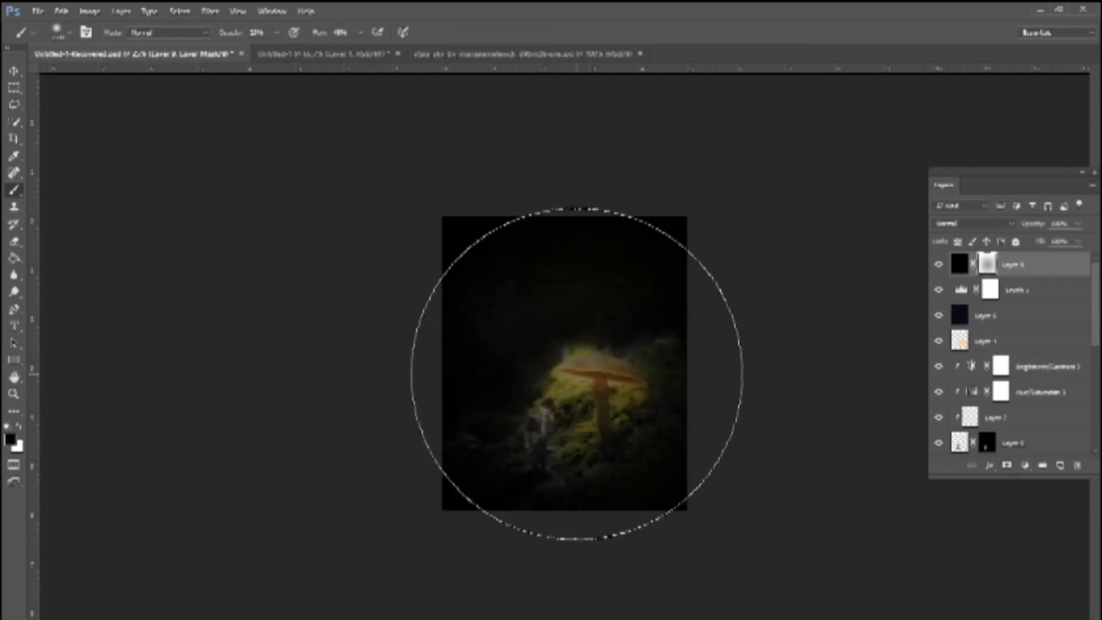
left_click(577, 373)
left_click(573, 362)
key("bracketright")
left_click(573, 362)
left_click(573, 361)
left_click(568, 359)
key("bracketleft")
key("bracketleft")
key("bracketleft")
key("bracketleft")
mouse_move(570, 374)
left_mouse_down()
mouse_move(561, 394)
mouse_move(580, 353)
left_mouse_up()
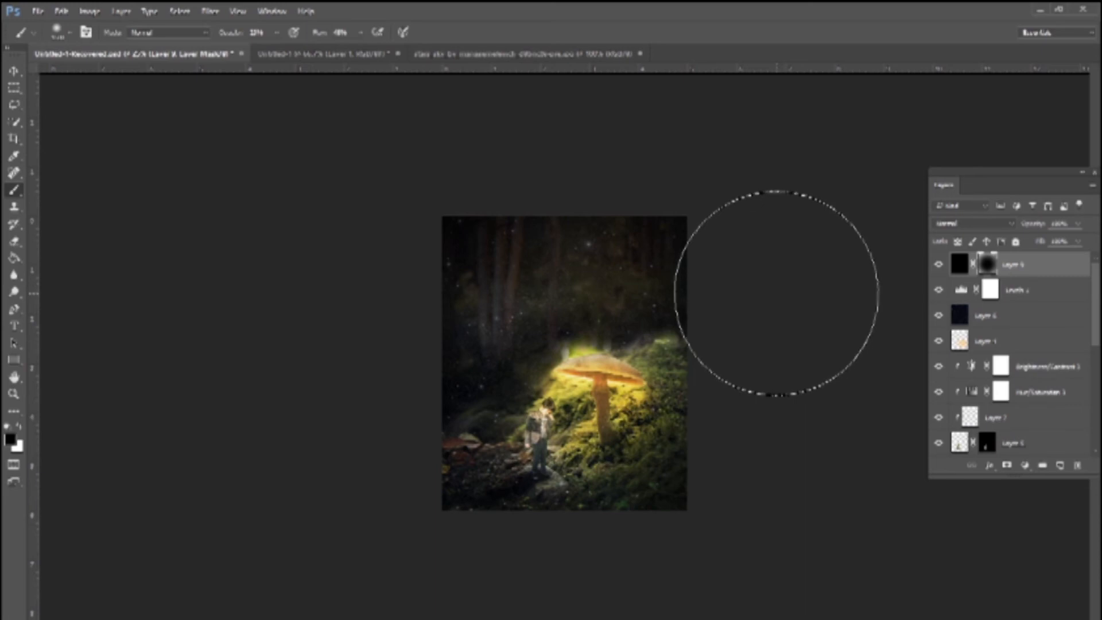
key("ctrl+s")
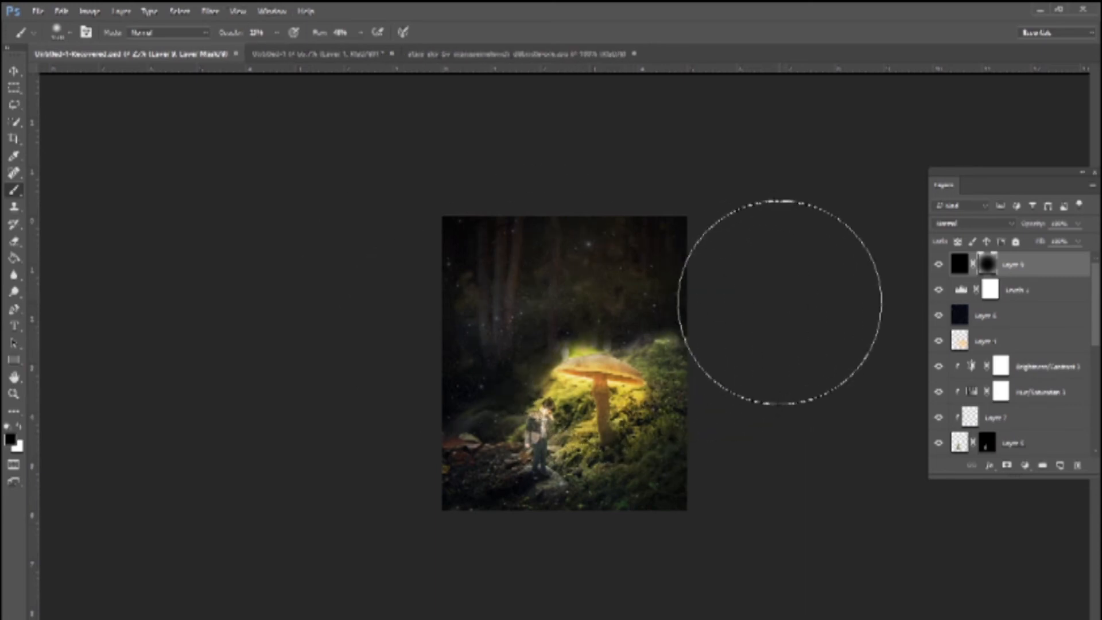
Scale the star layer down with Free Transform so that its stars are smaller and denser over the canvas.
key("z")
left_click(591, 334)
left_click(609, 413)
mouse_move(591, 466)
left_mouse_down()
mouse_move(586, 385)
mouse_move(581, 437)
left_mouse_up()
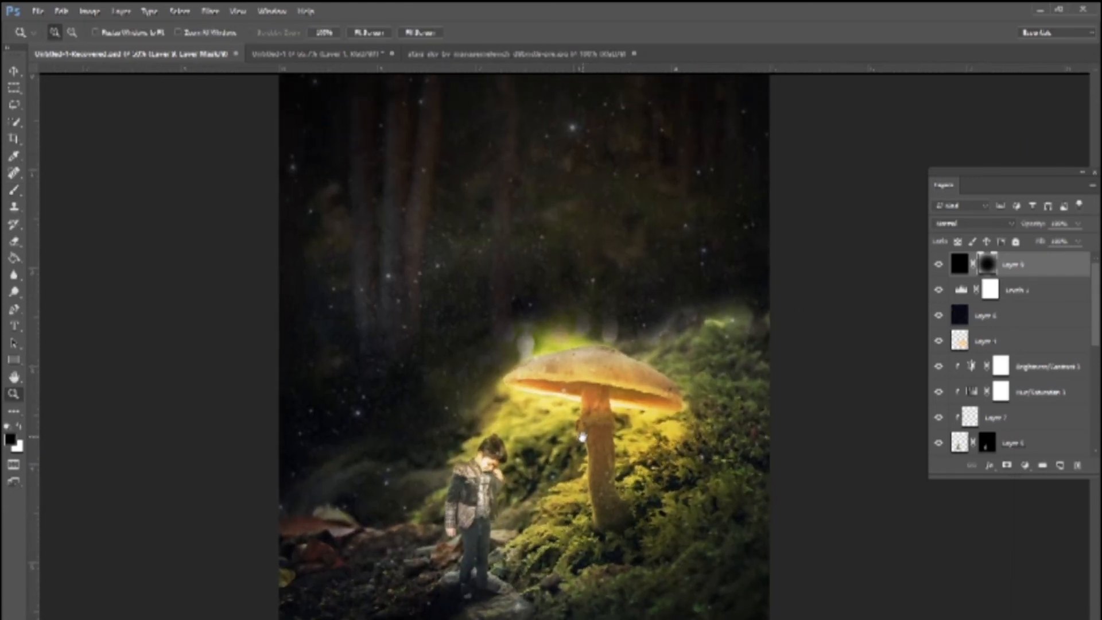
scroll(611, 393, "up", 2)
right_click(626, 328)
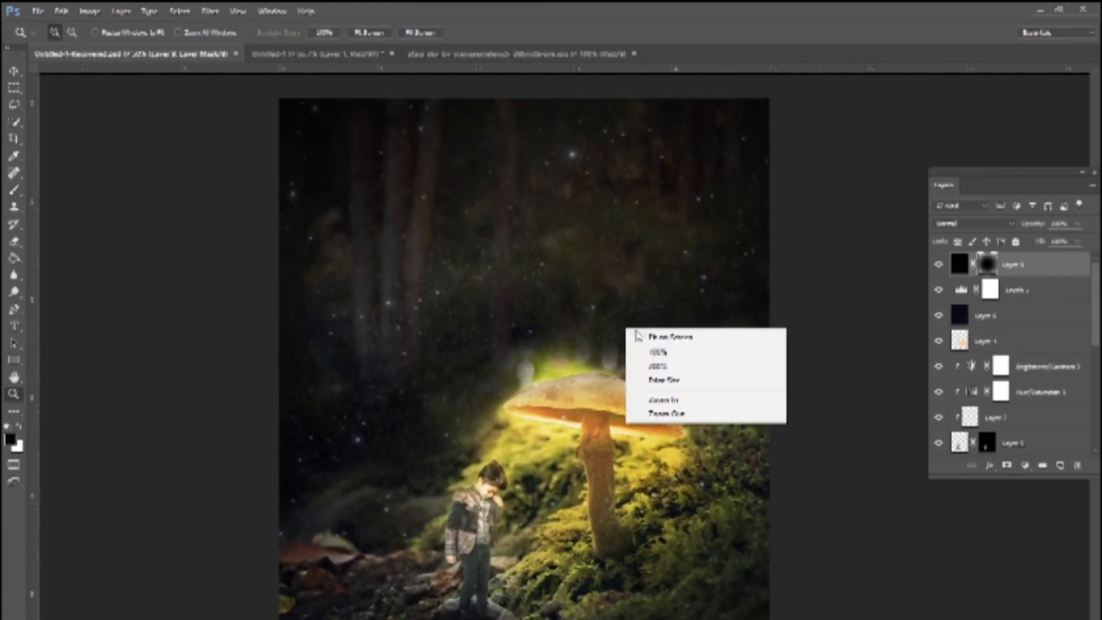
left_click(649, 340)
key("alt+bracketleft")
key("alt+bracketleft")
key("ctrl+t")
key("ctrl+0")
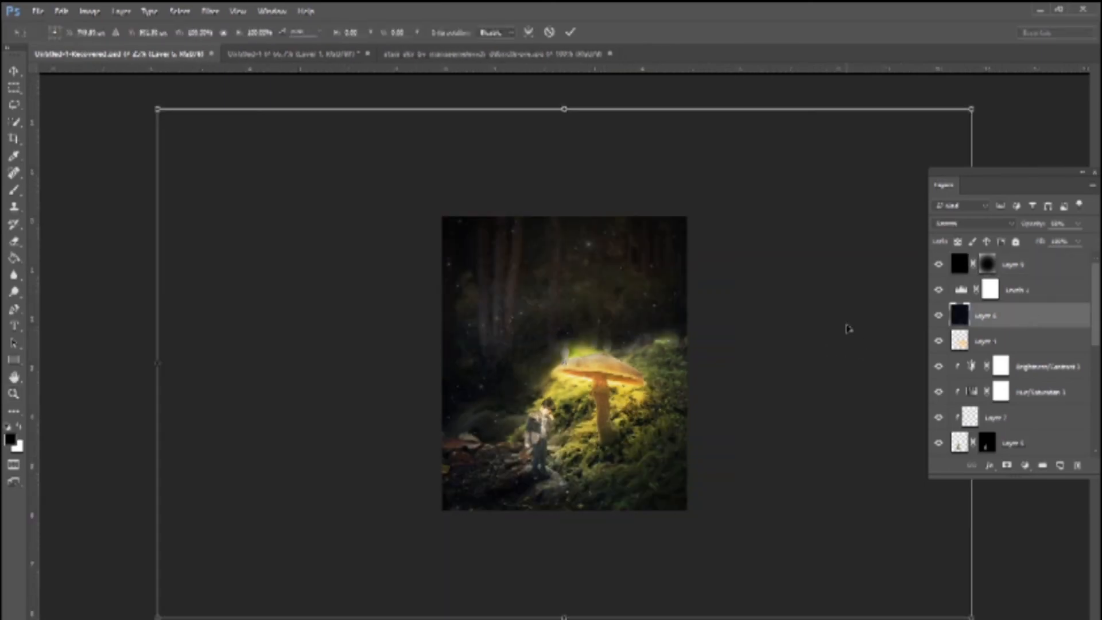
left_click_drag(975, 616, 790, 504)
Try other blend modes on the star layer and set it to Lighten.
key("z")
left_click(997, 225)
left_click(977, 235)
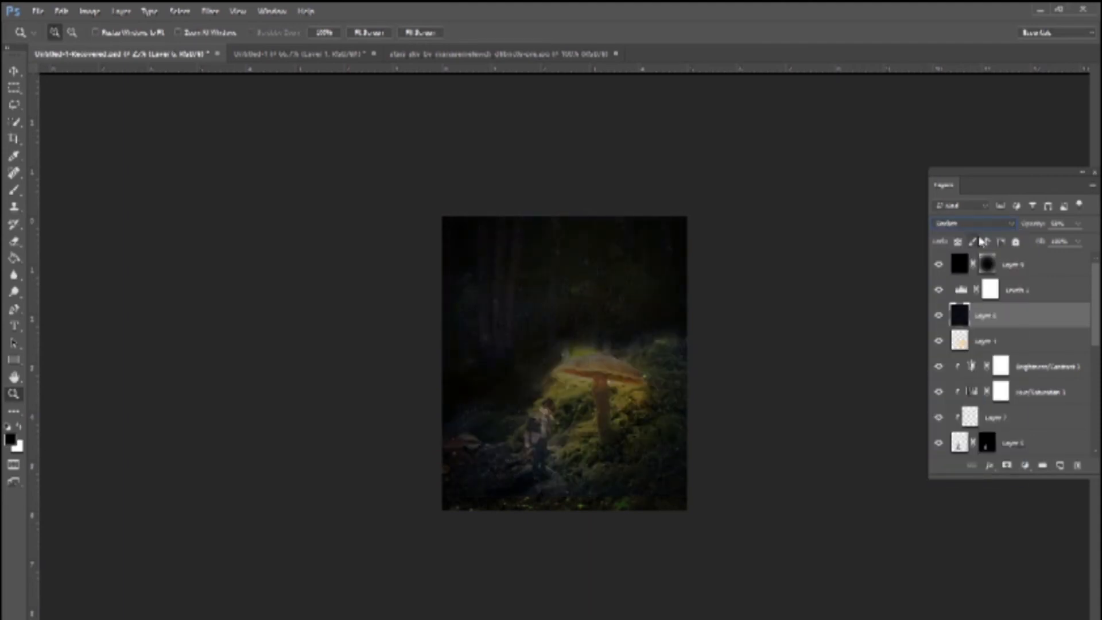
key("Down")
key("Down")
key("Down")
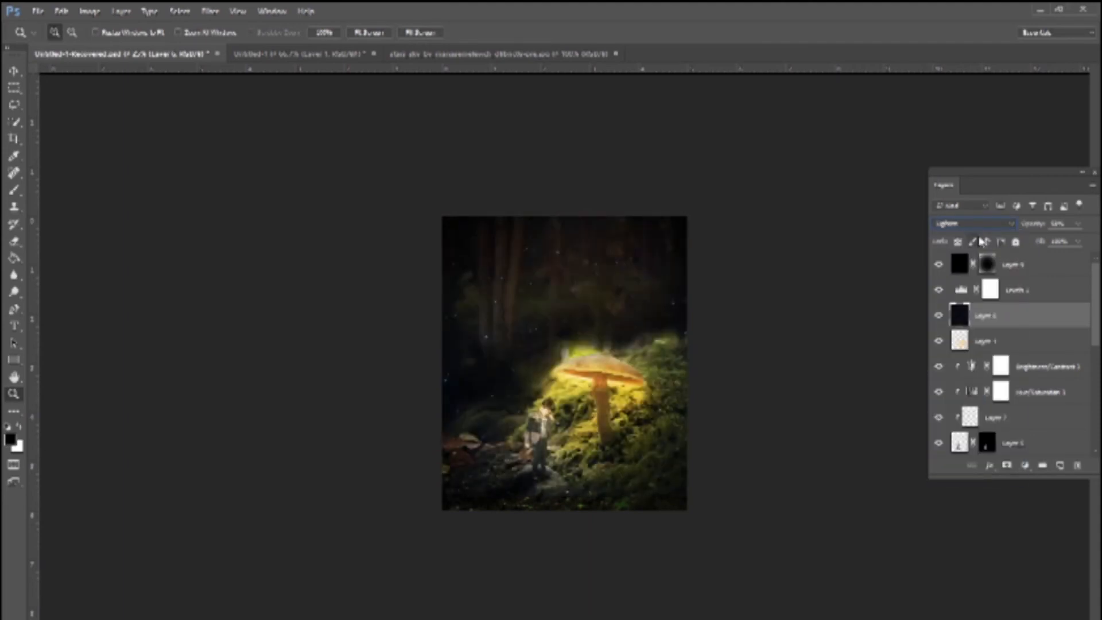
left_click(615, 407)
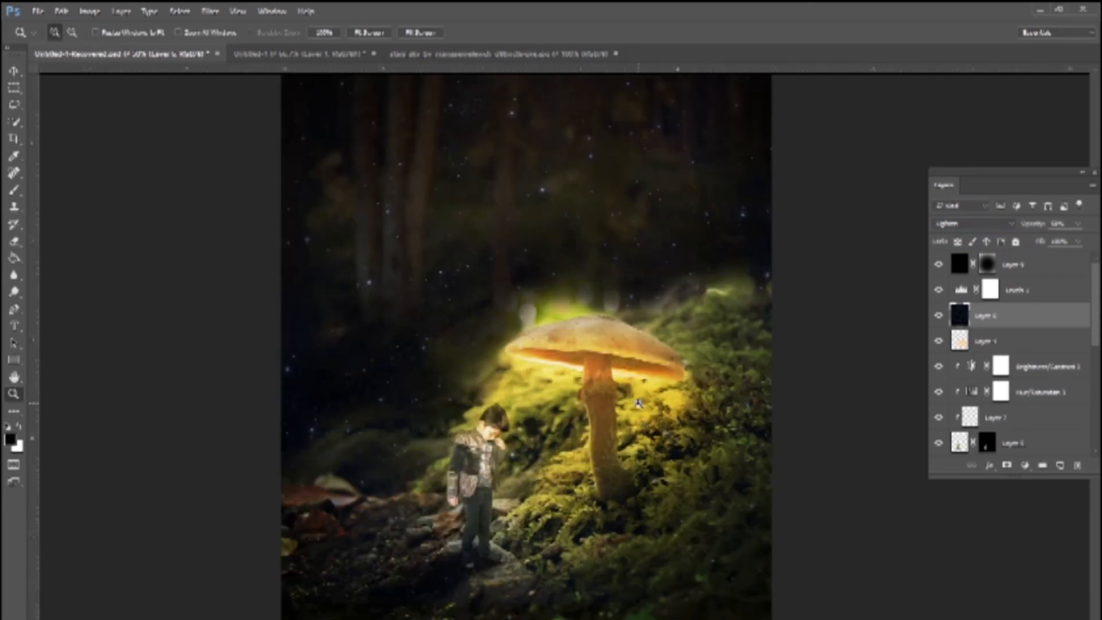
left_click(683, 388, "alt")
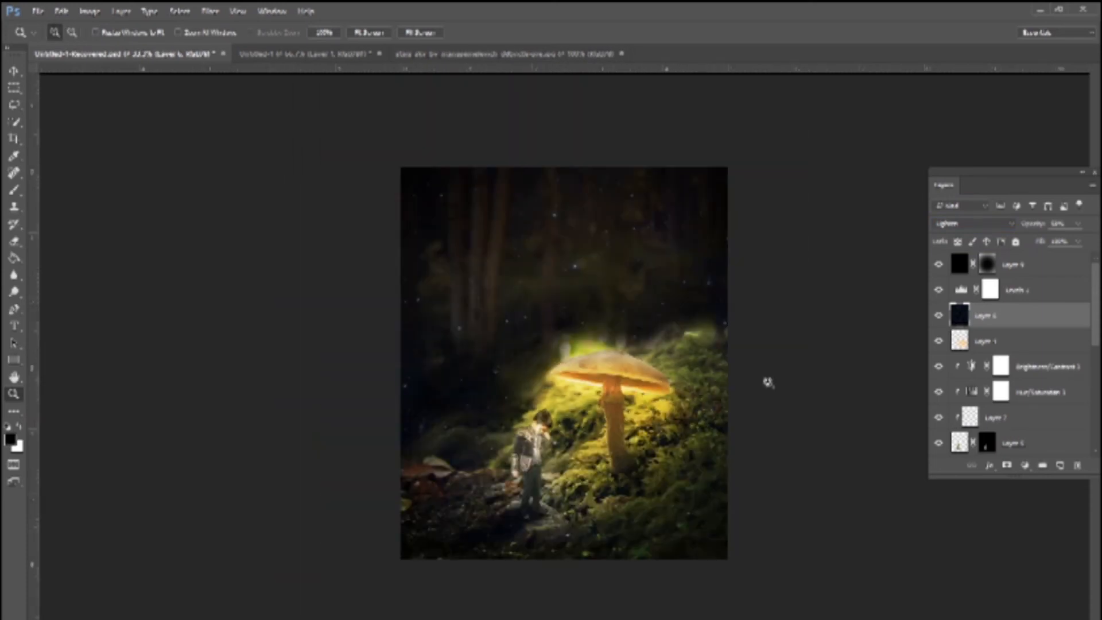
Shift the hue of the forest background layer from green toward red with Hue/Saturation.
scroll(1031, 409, "down", 3)
scroll(1031, 409, "down", 4)
left_click(1029, 427)
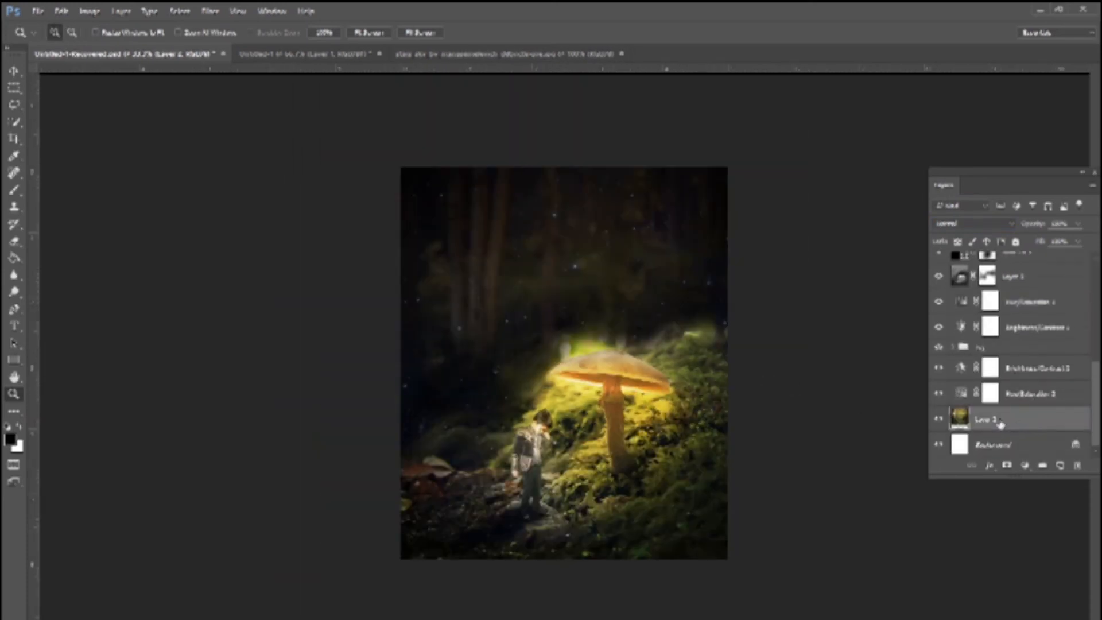
key("ctrl+u")
mouse_move(780, 172)
left_mouse_down()
mouse_move(764, 176)
mouse_move(779, 230)
mouse_move(770, 229)
mouse_move(779, 230)
mouse_move(782, 172)
mouse_move(765, 173)
left_mouse_up()
left_click(916, 111)
Add a Color Lookup adjustment layer at the top of the stack and apply the 2Strip.look 3D LUT.
scroll(1027, 304, "up", 3)
scroll(1024, 303, "up", 2)
left_click(1024, 465)
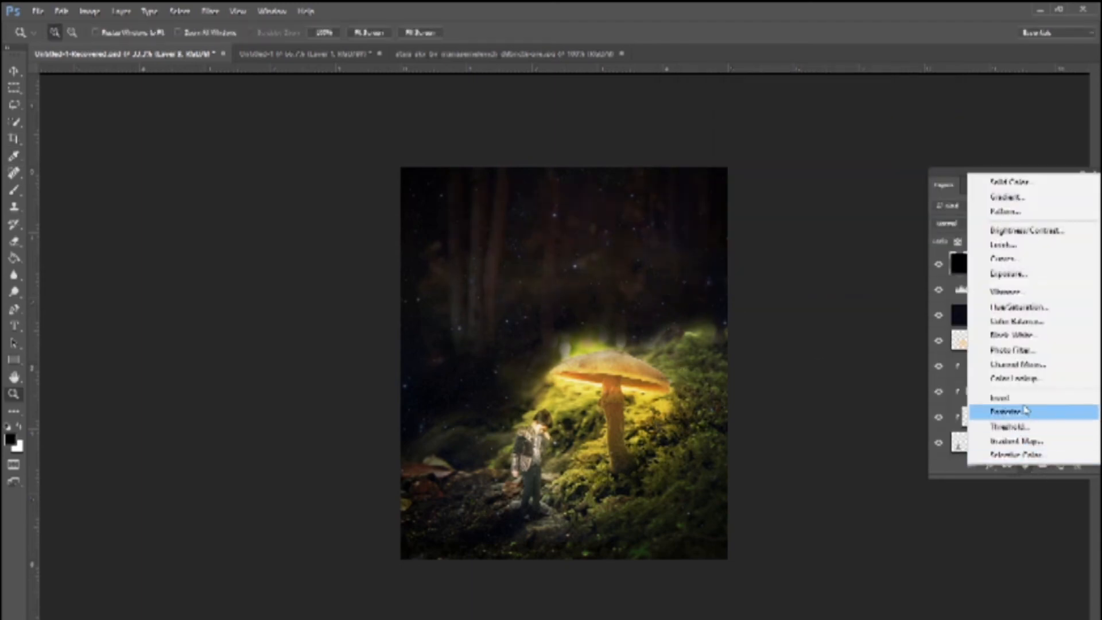
left_click(1015, 379)
left_click(319, 288)
left_click(304, 356)
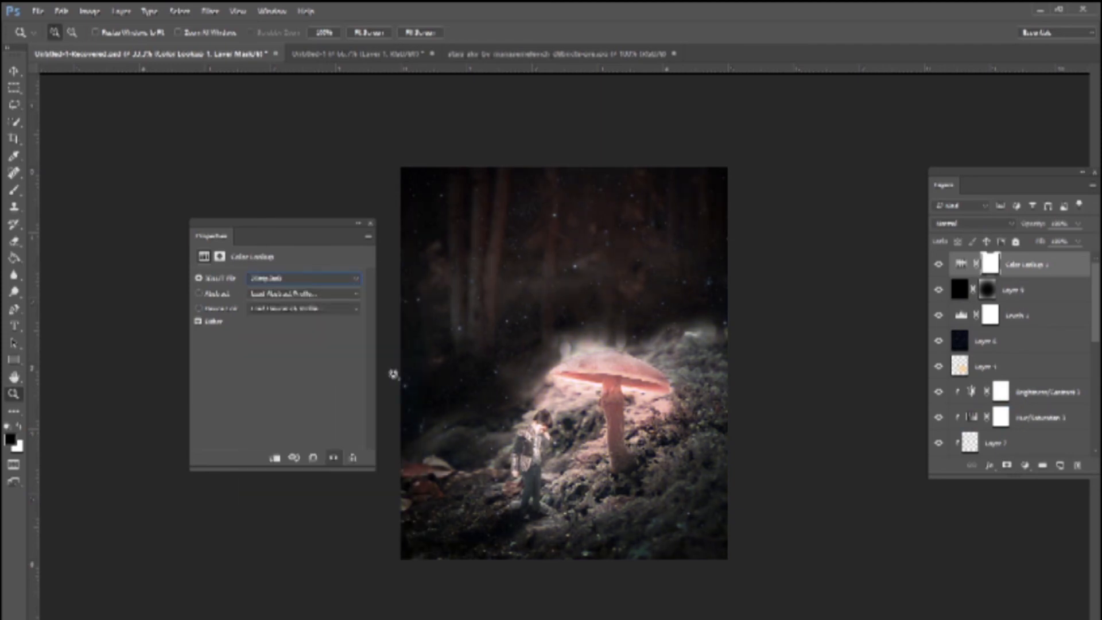
Try other 3D LUTs on the Color Lookup adjustment layer, settle on LateSunset.3DL and close the adjustment's properties.
key("Down")
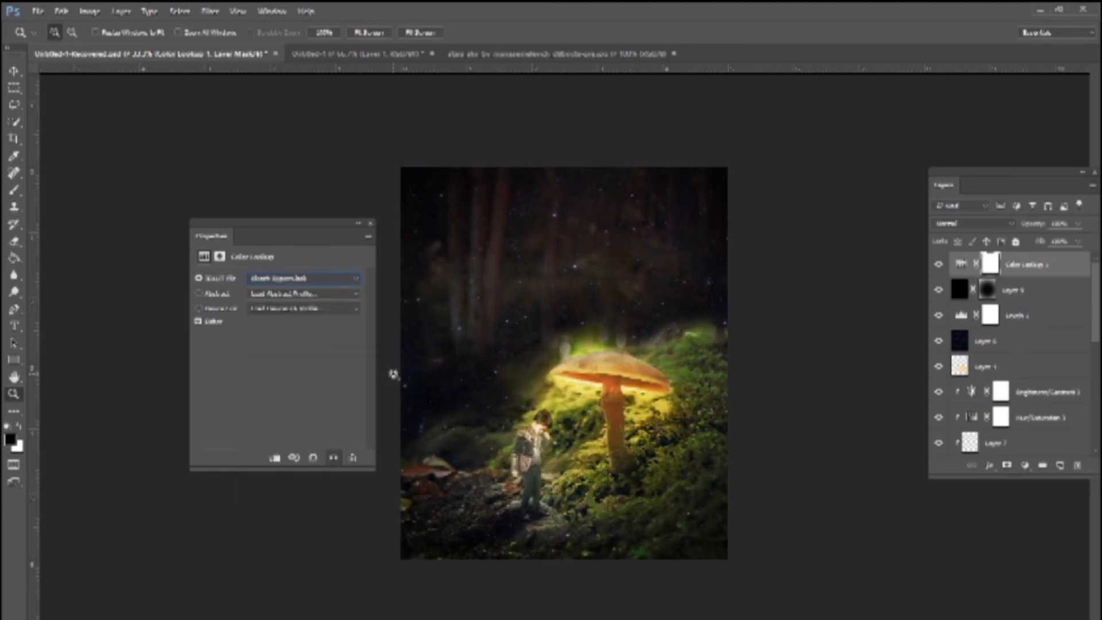
key("Down")
key("Down")
key("Down")
key("Down")
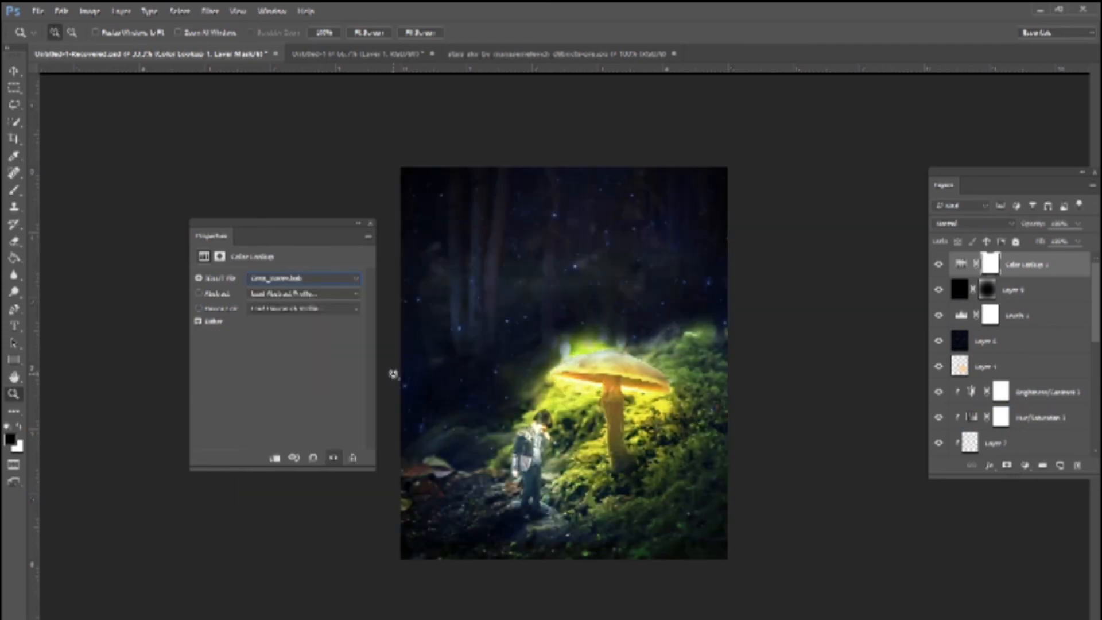
key("Down")
key("Down")
key("Down")
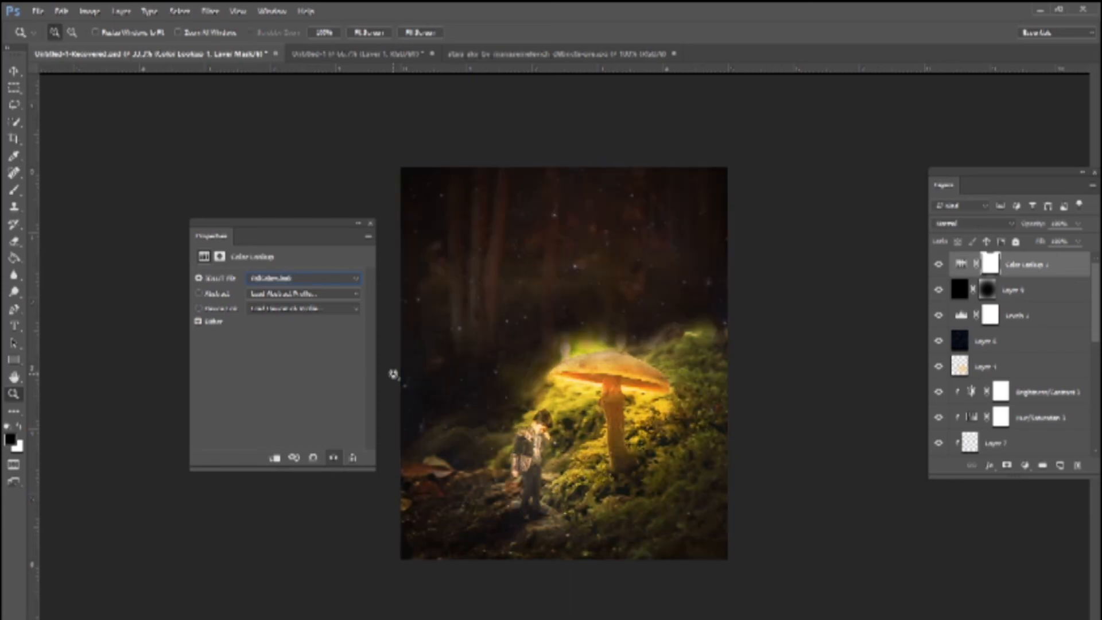
key("Down")
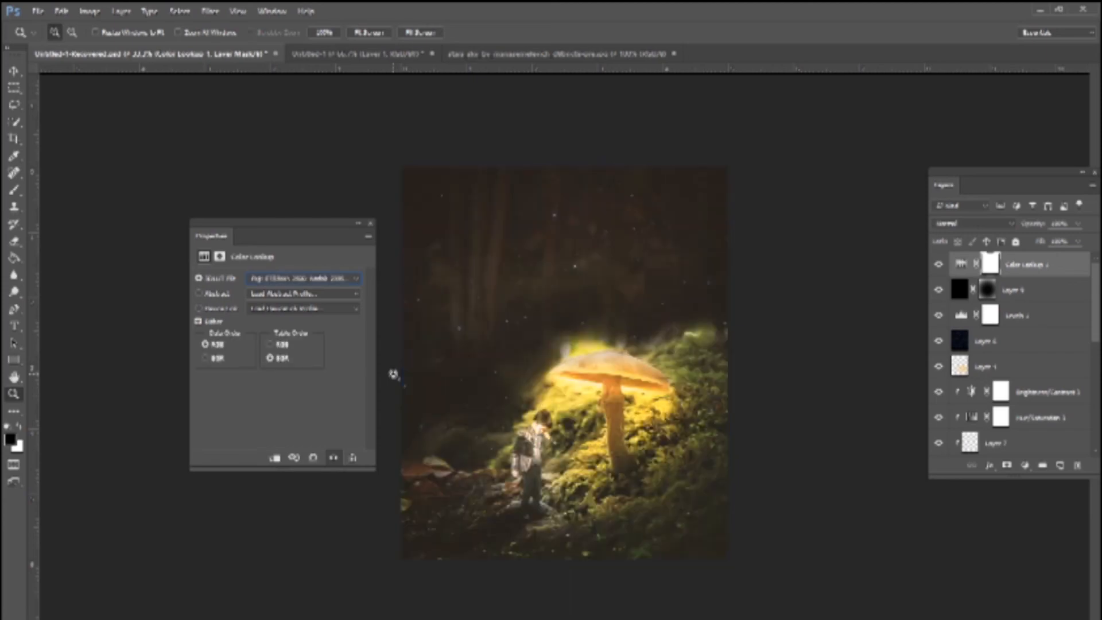
key("Down")
key("Down")
key("Down")
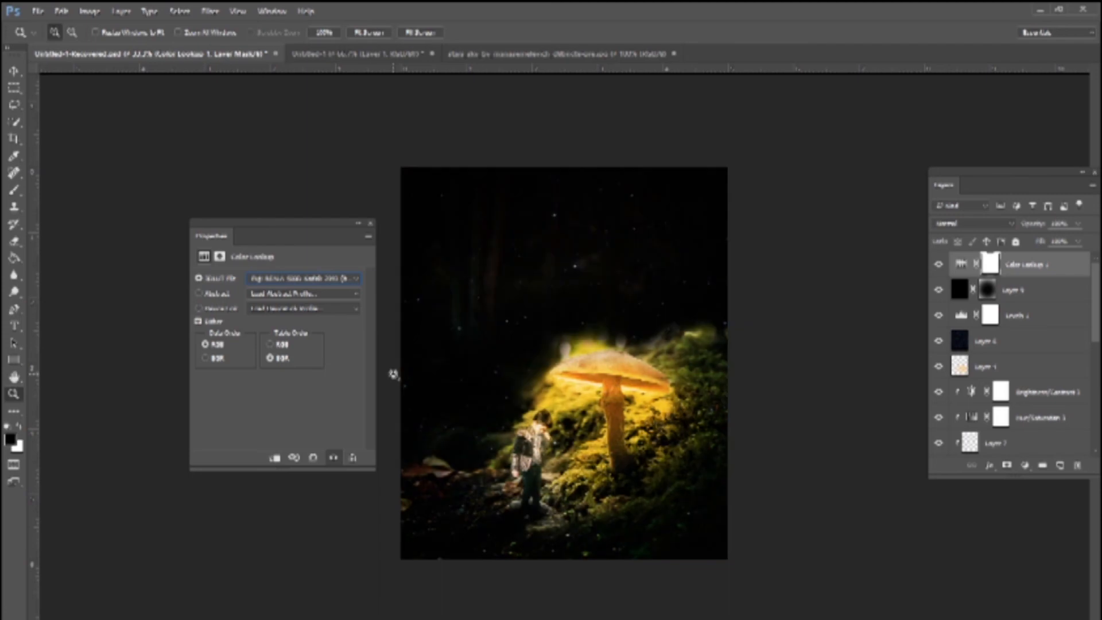
key("Down")
key("Down")
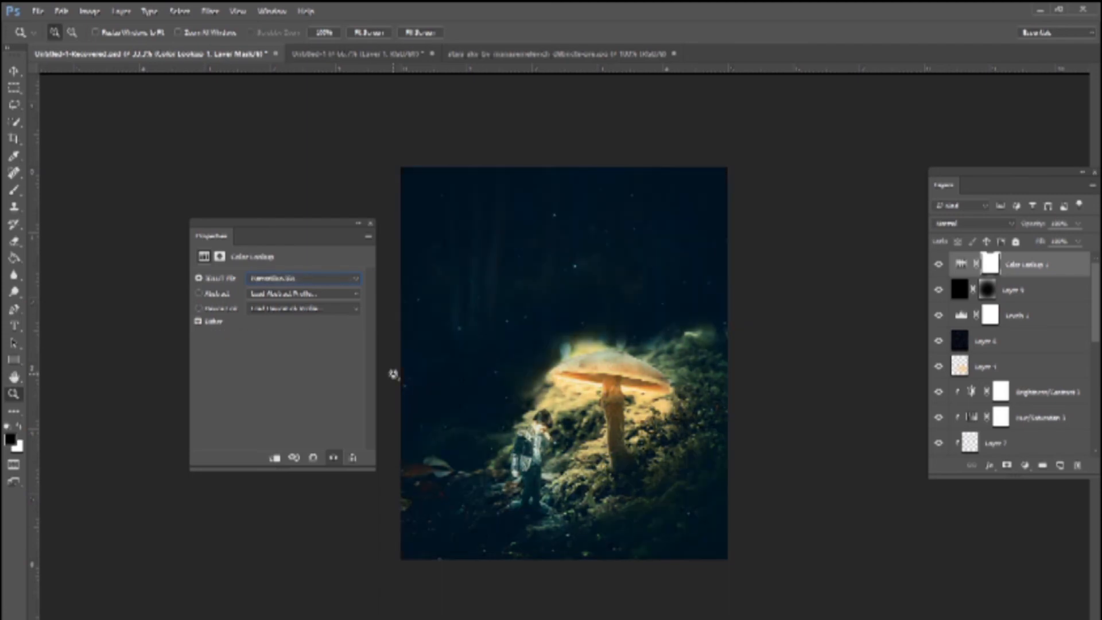
key("Down")
key("Down")
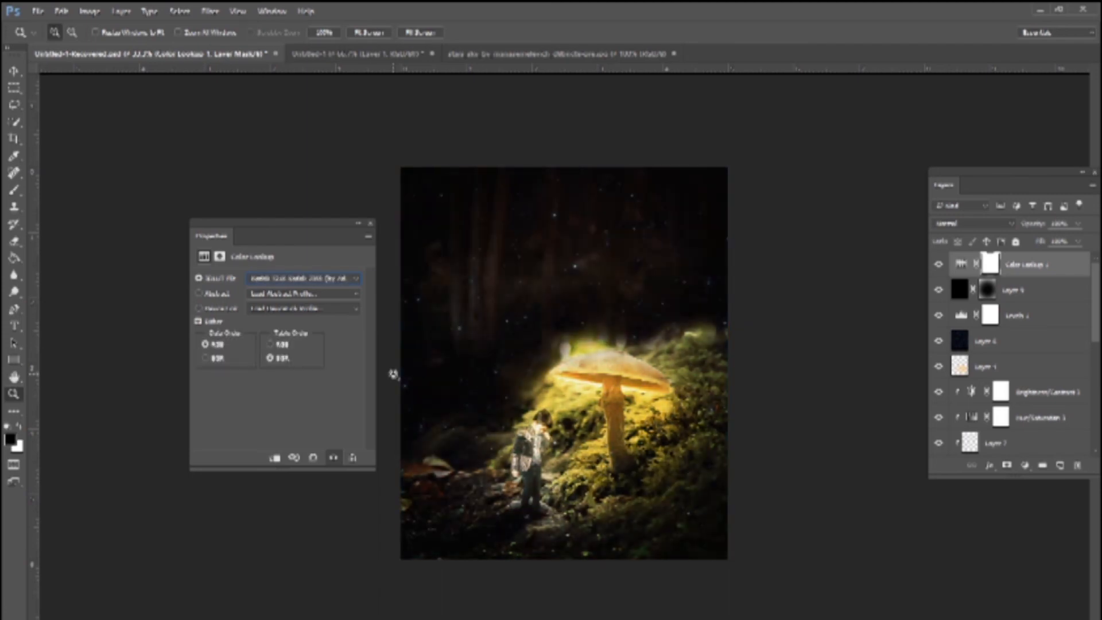
key("Down")
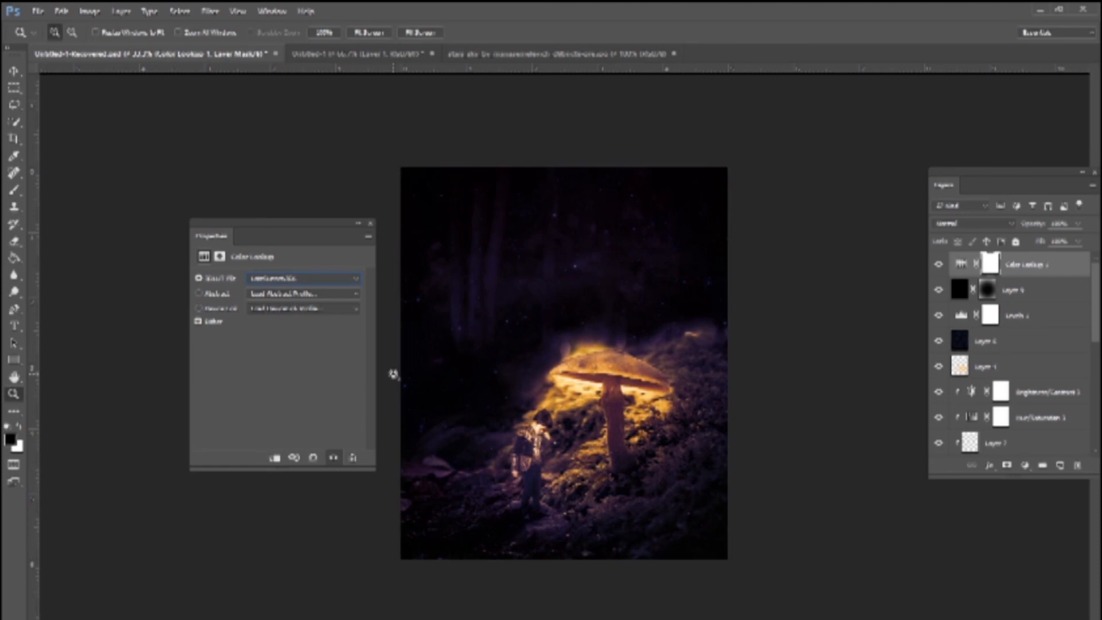
key("Down")
key("Up")
left_click(557, 465)
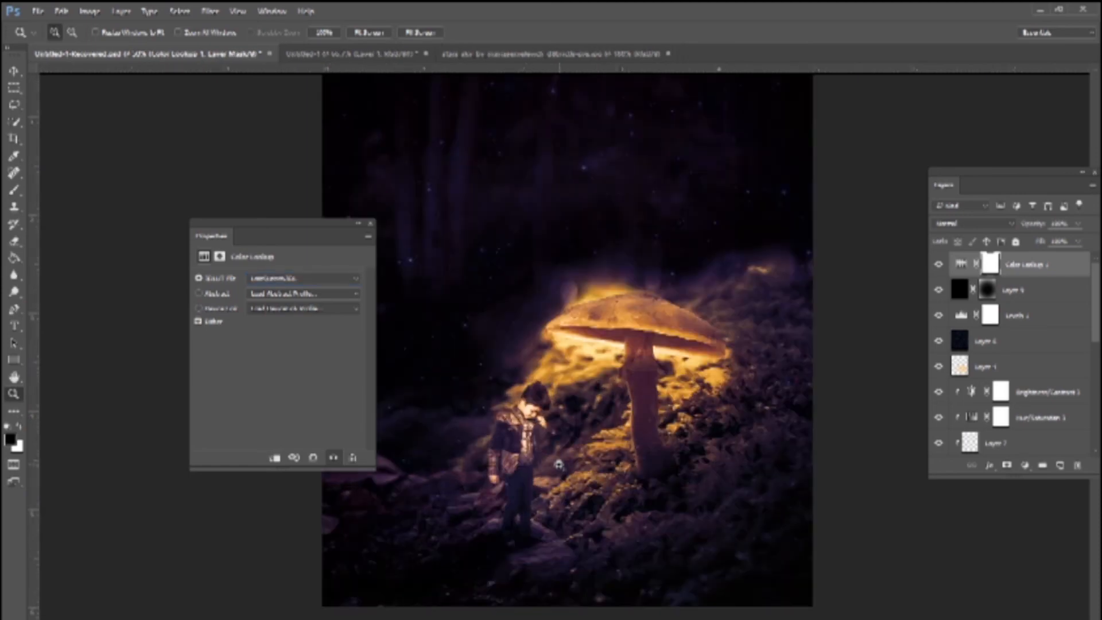
left_click(644, 490)
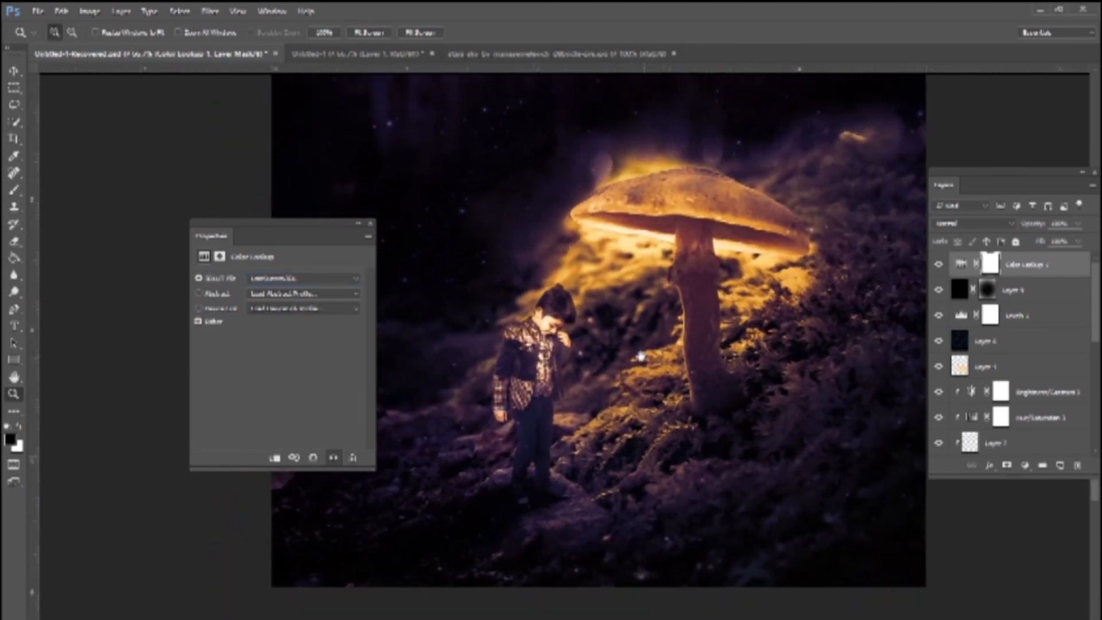
left_click(370, 223)
Crop about the upper 30% off the canvas, keeping the full width with the boy and mushroom in a nearly square frame.
left_click_drag(685, 269, 596, 367)
left_click(618, 329, "alt")
key("c")
scroll(516, 287, "up", 3)
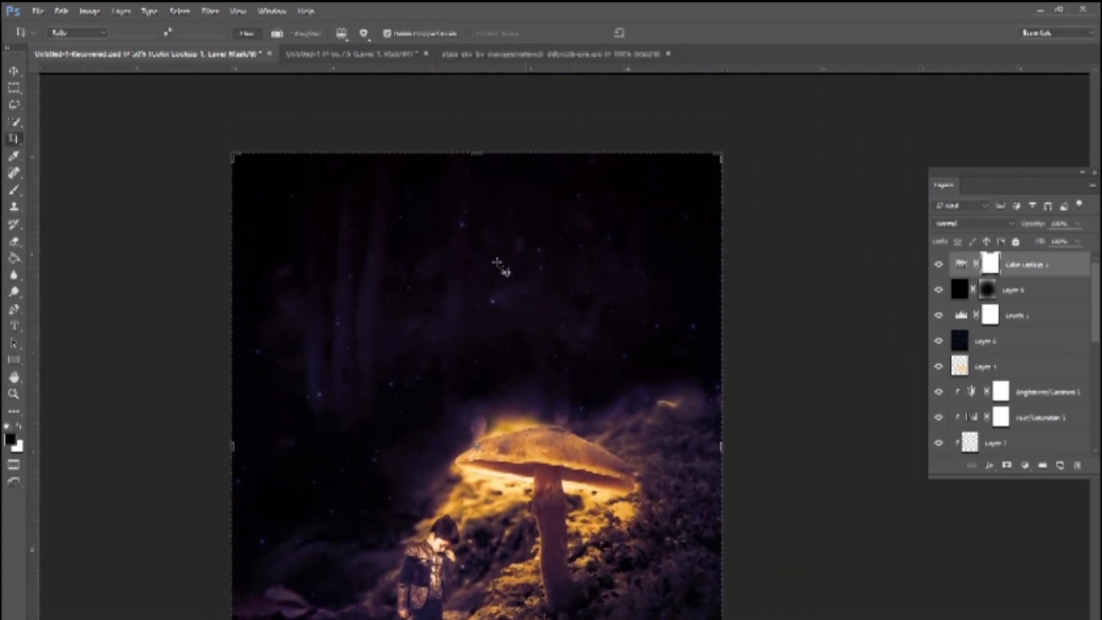
left_click_drag(477, 156, 515, 267)
key("Return")
key("z")
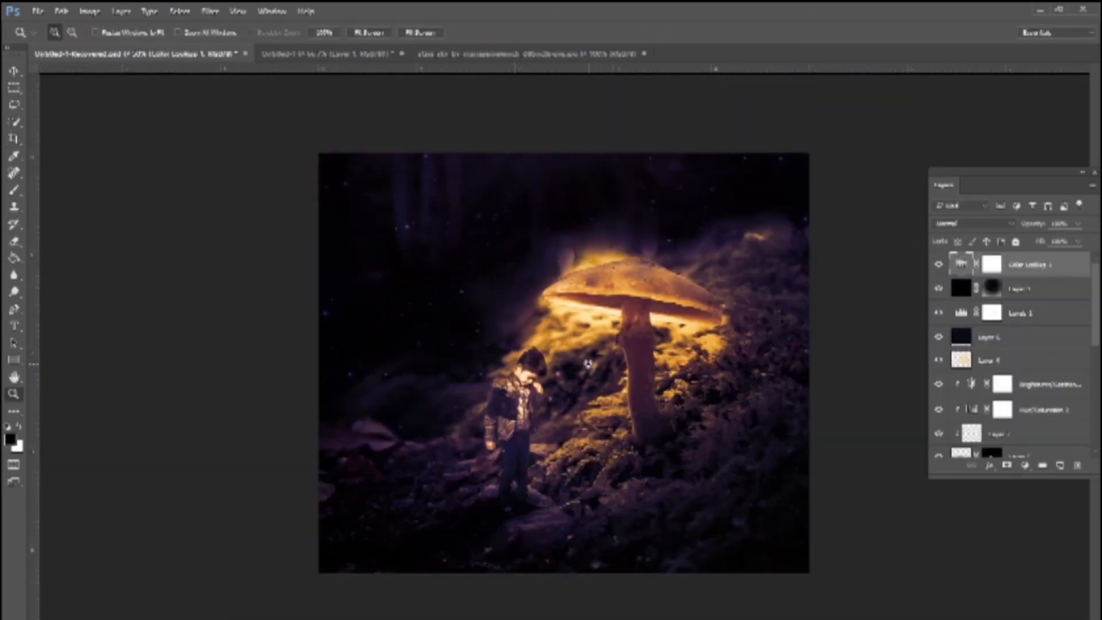
key("ctrl+0")
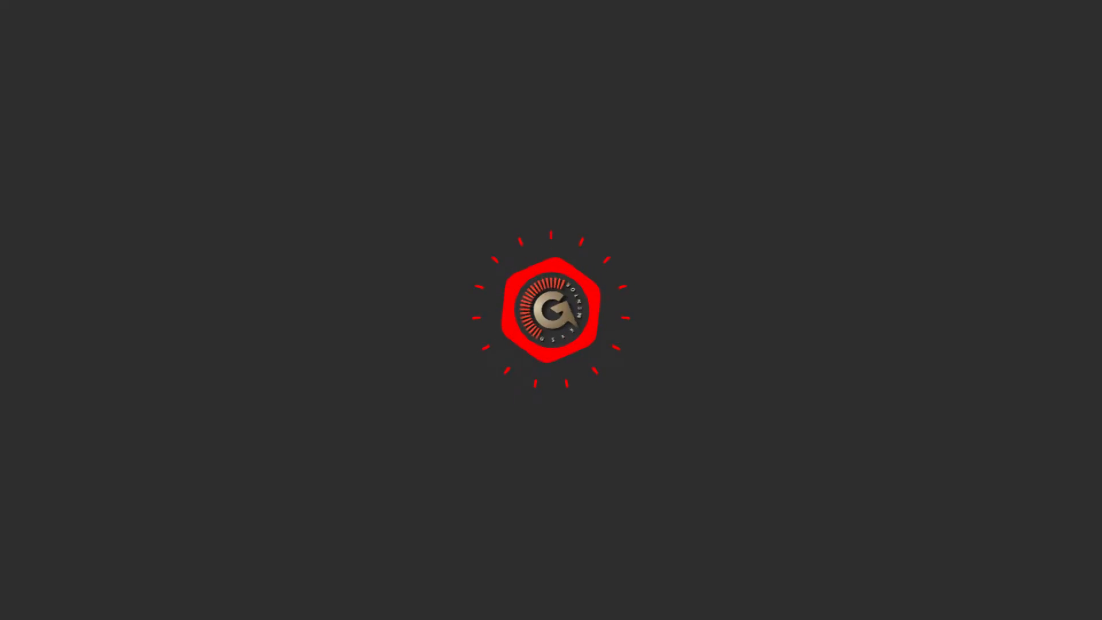